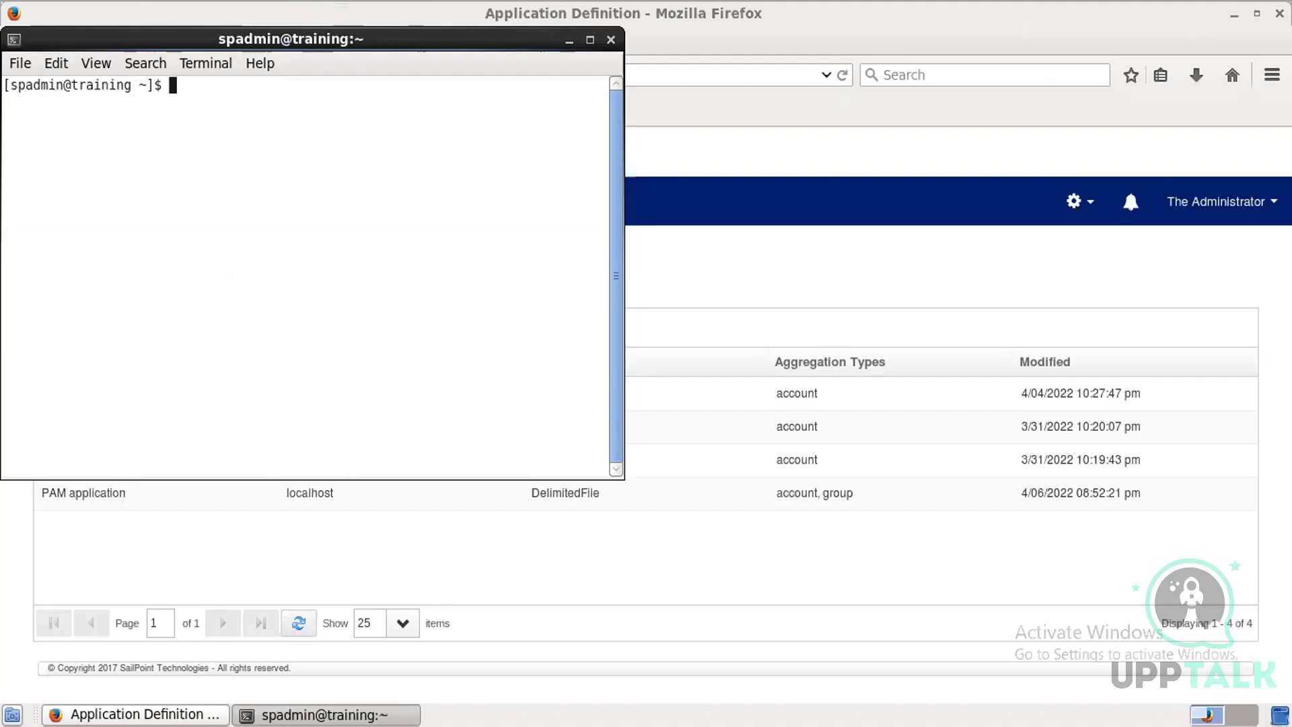
Step: Start the MySQL client as root with mysql -u root -p and submit the password prompt
type("mysql")
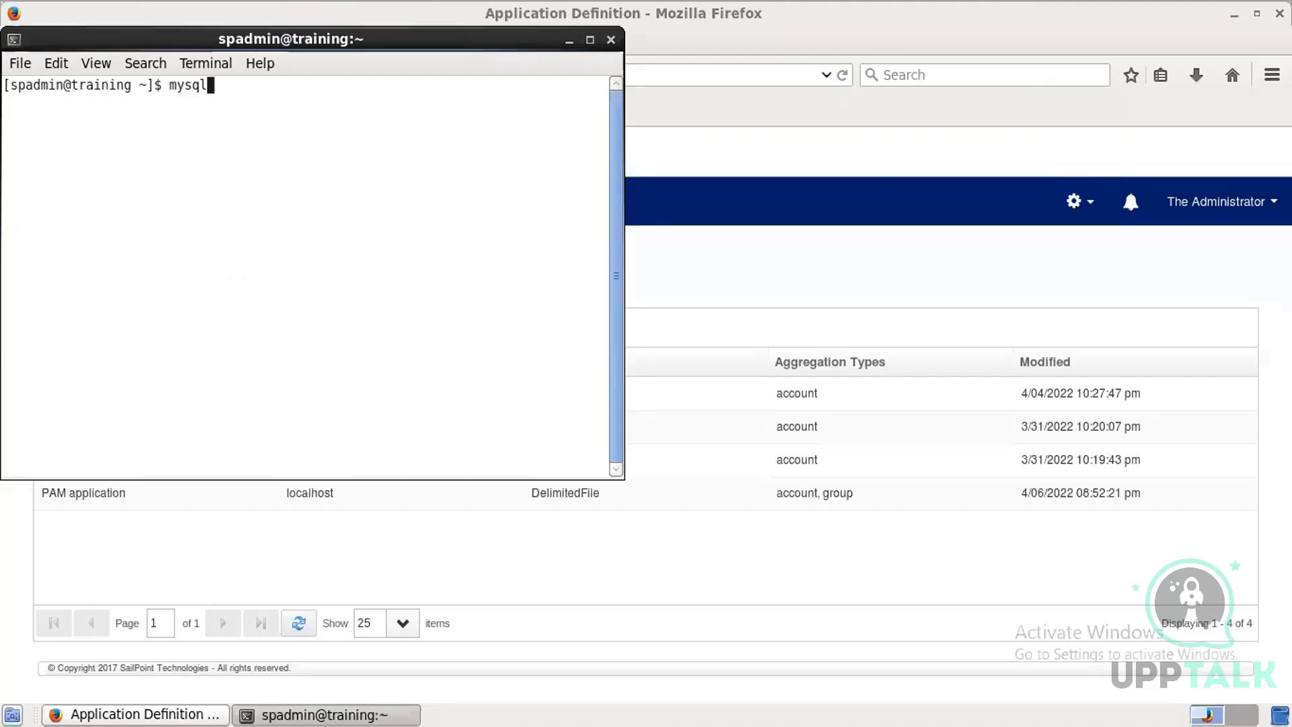
type(" -u ")
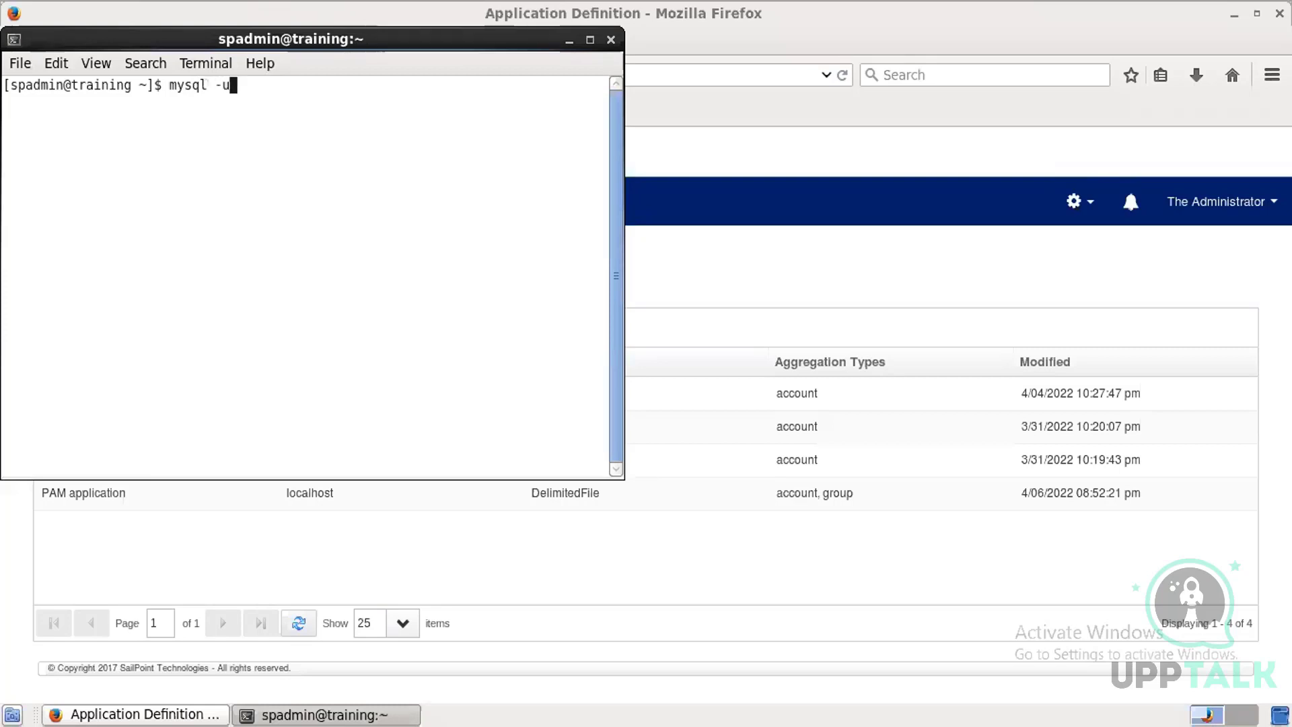
type("roo")
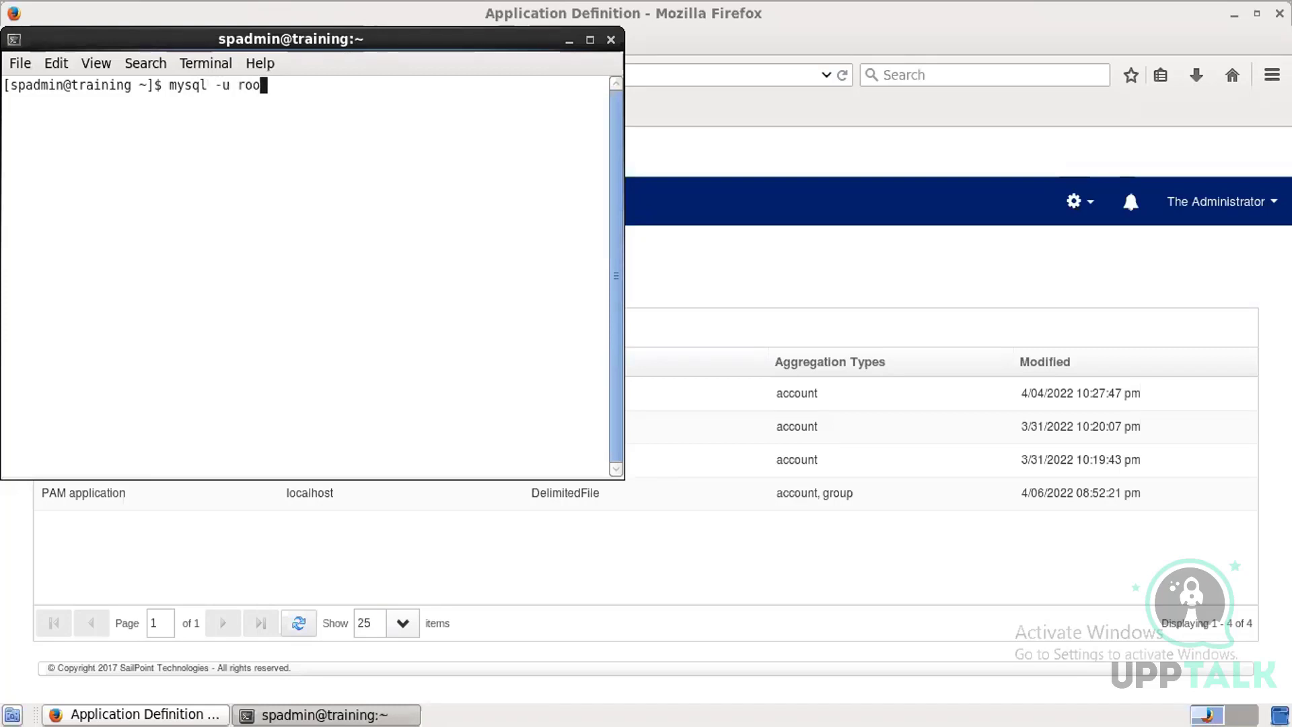
type("t -p")
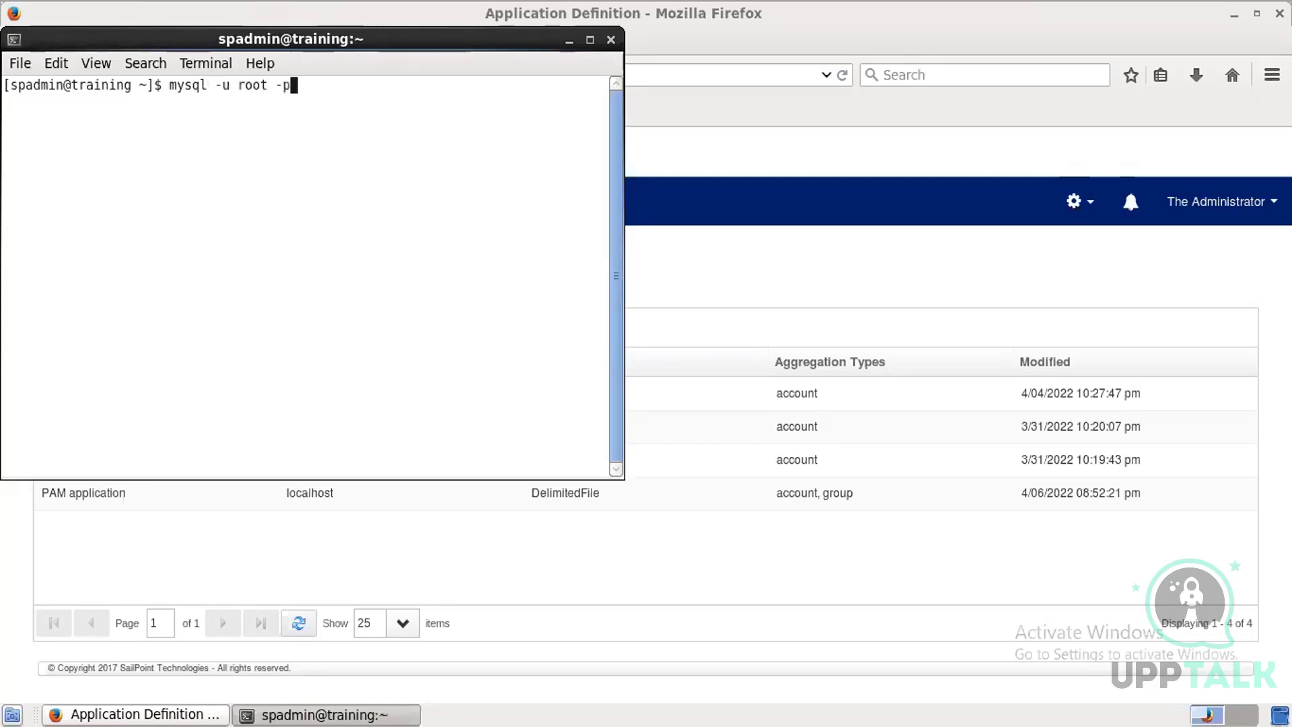
key("Return")
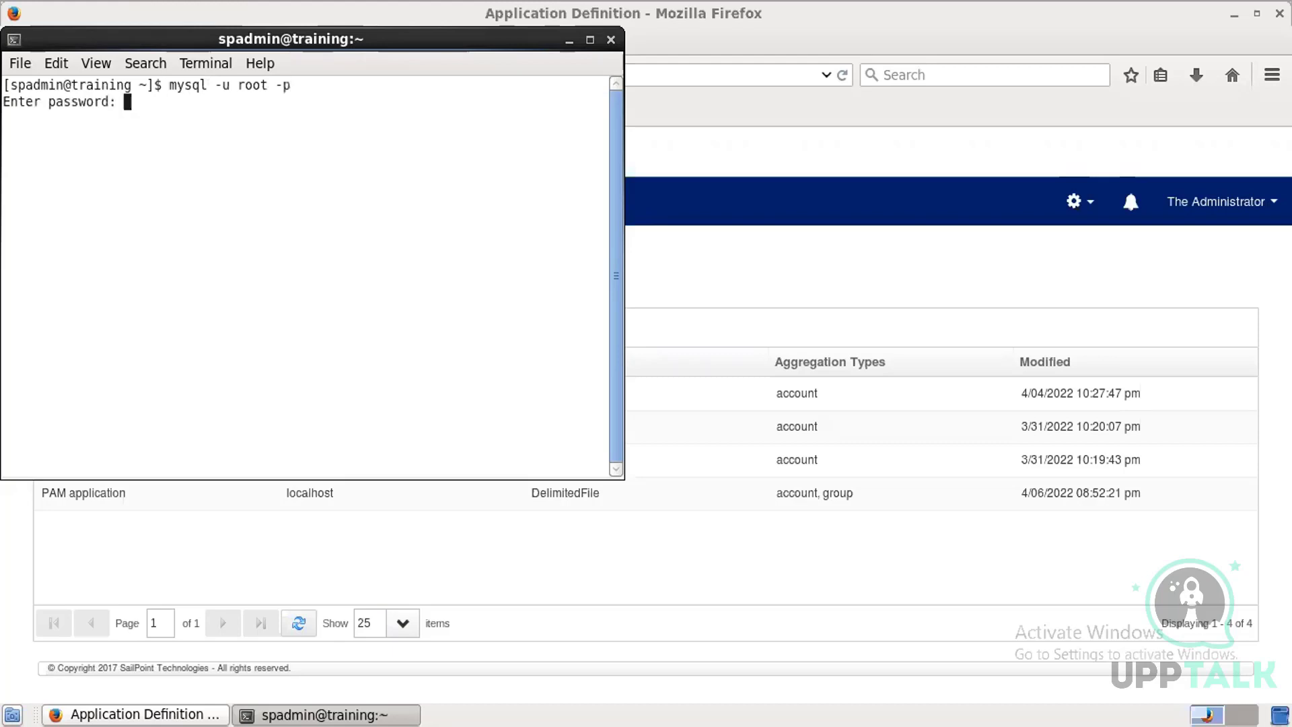
key("Return")
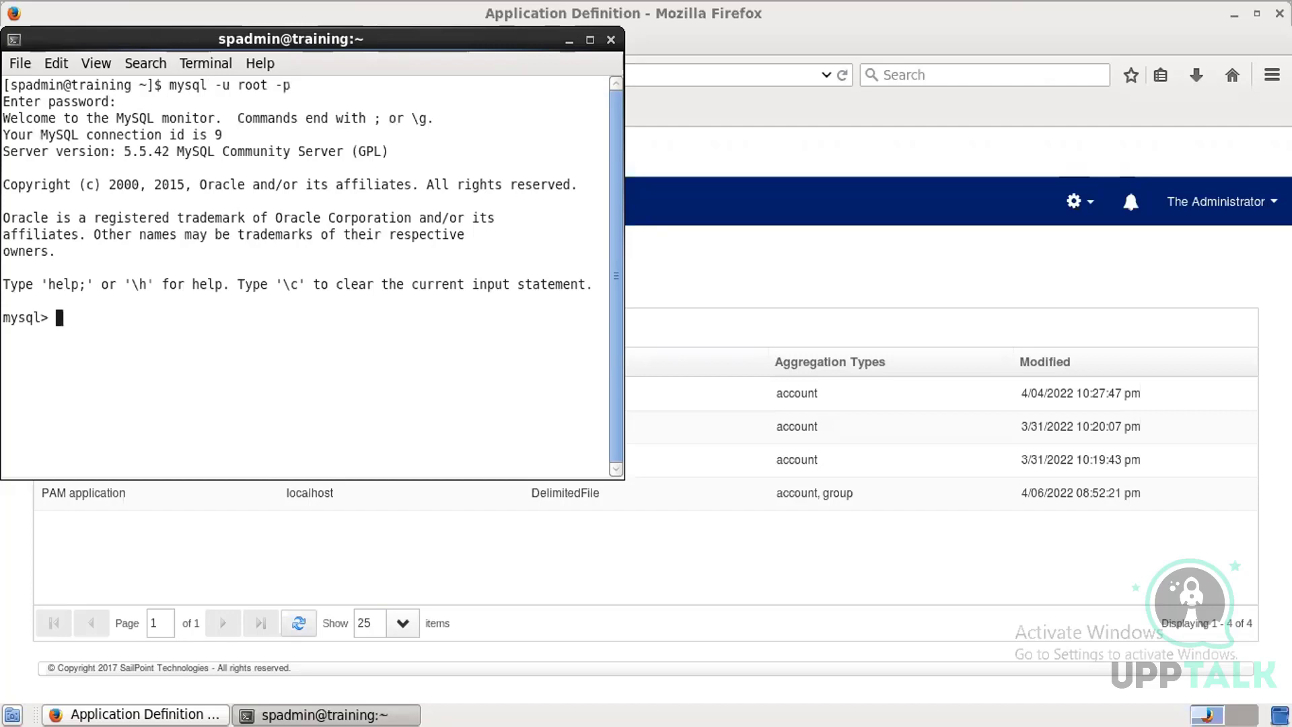
Step: List all databases on the server with show databases;
type("show databases")
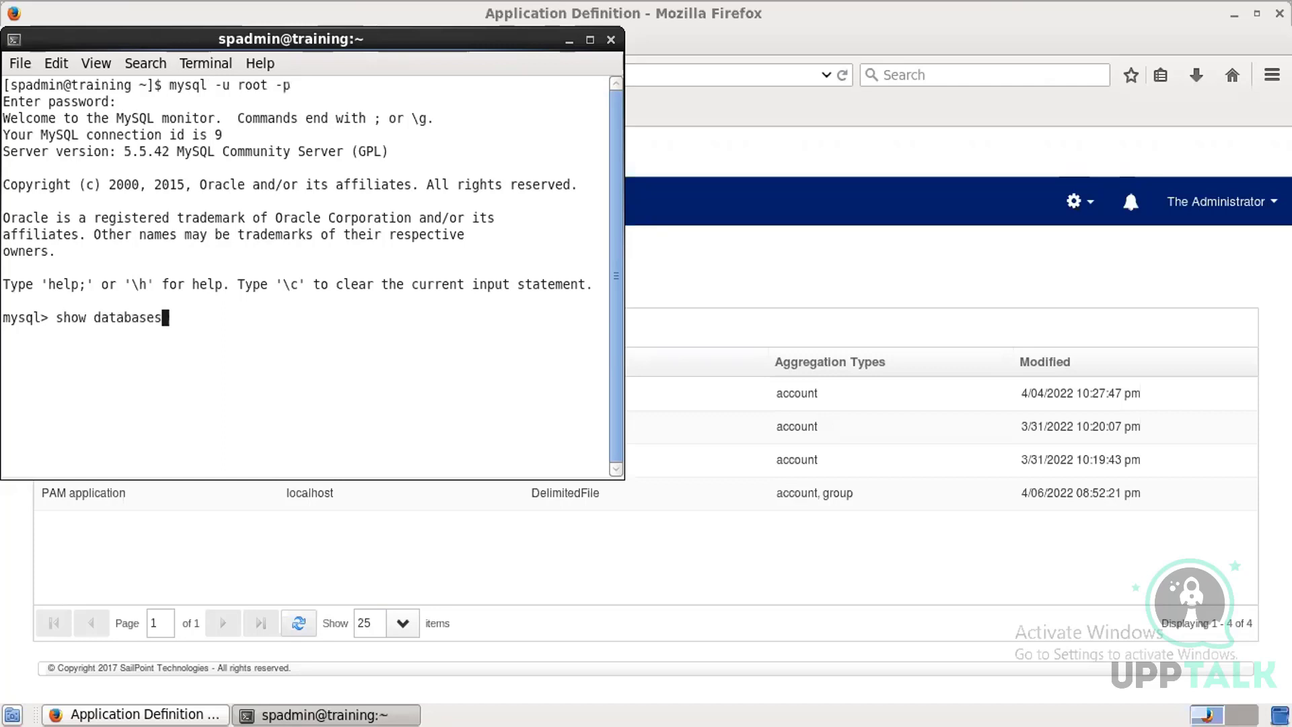
type(";")
key("Return")
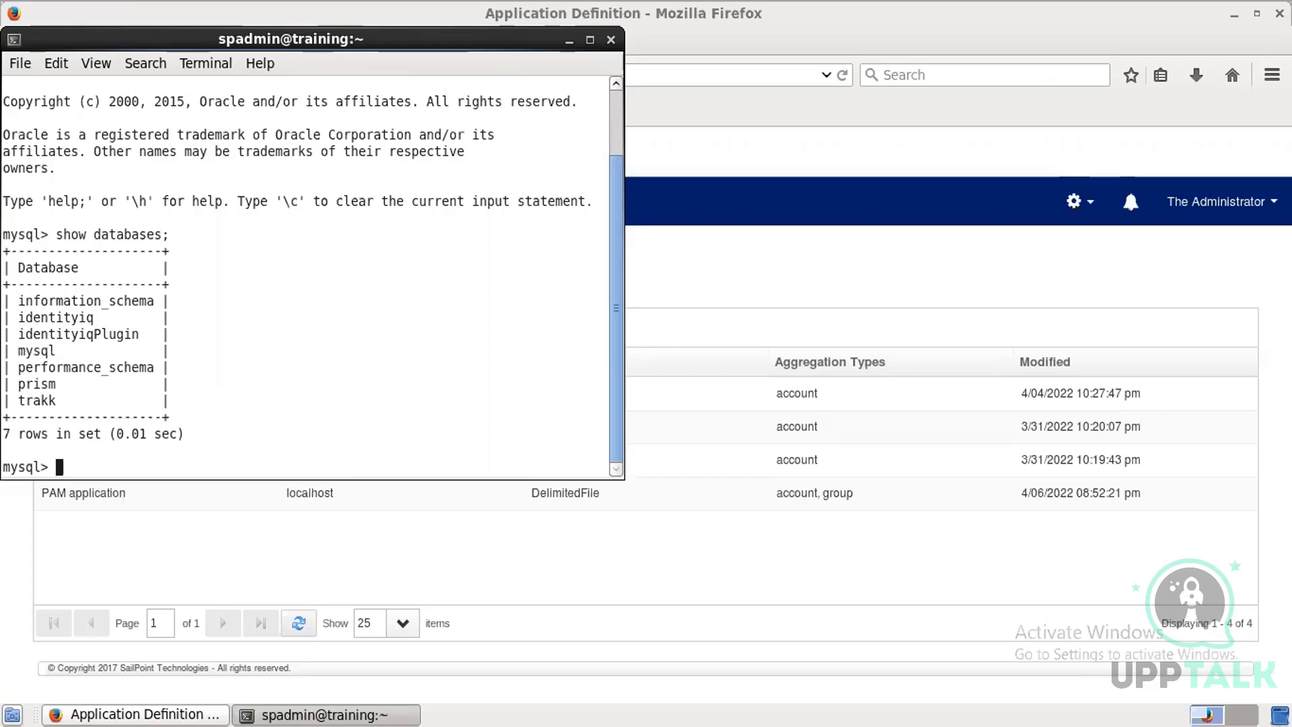
Step: Switch to the prism database with use prism;
type("use prisml")
key("BackSpace")
type(";")
key("Return")
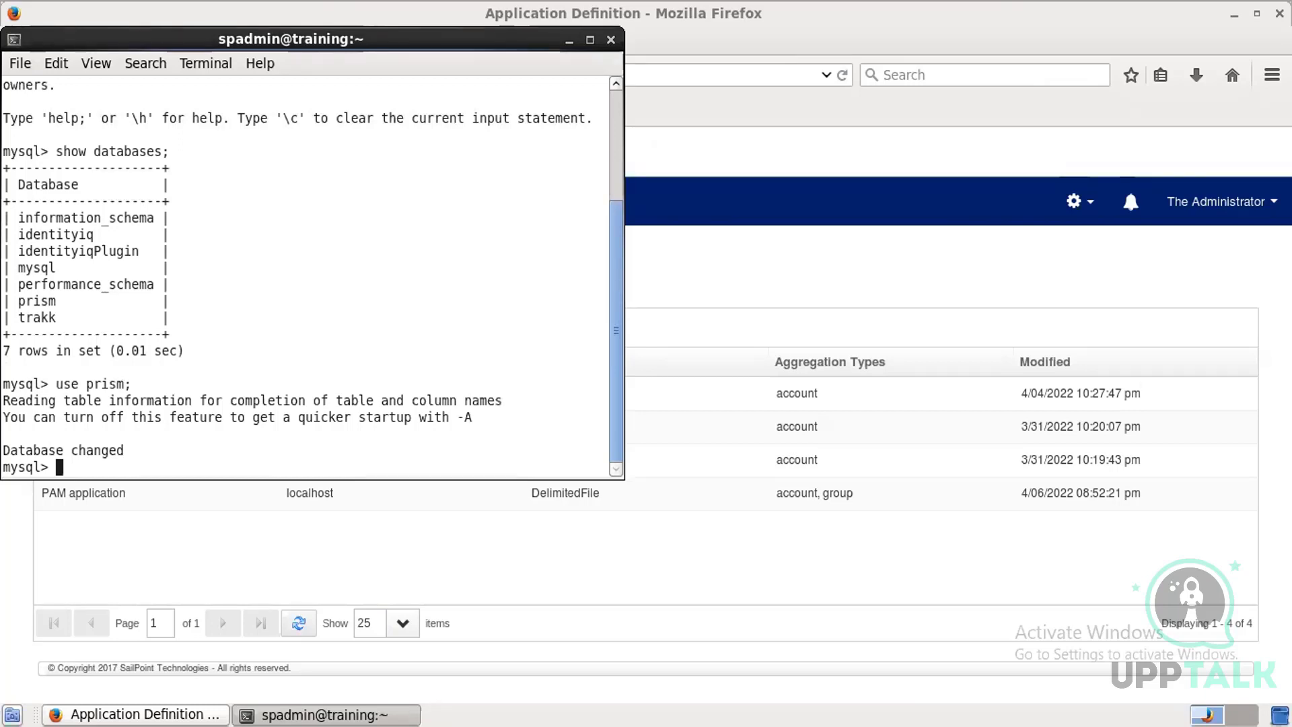
Step: List the tables of the prism database with show tables;
type("show ")
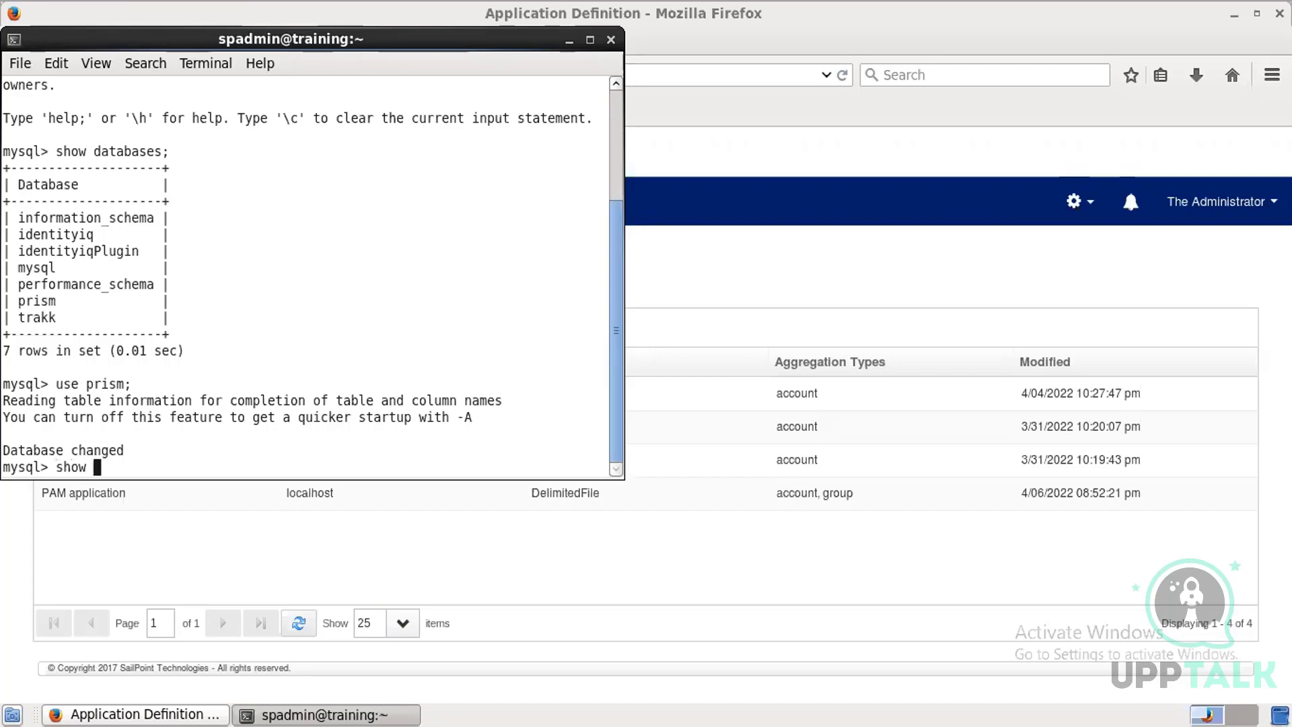
type("tables;")
key("Return")
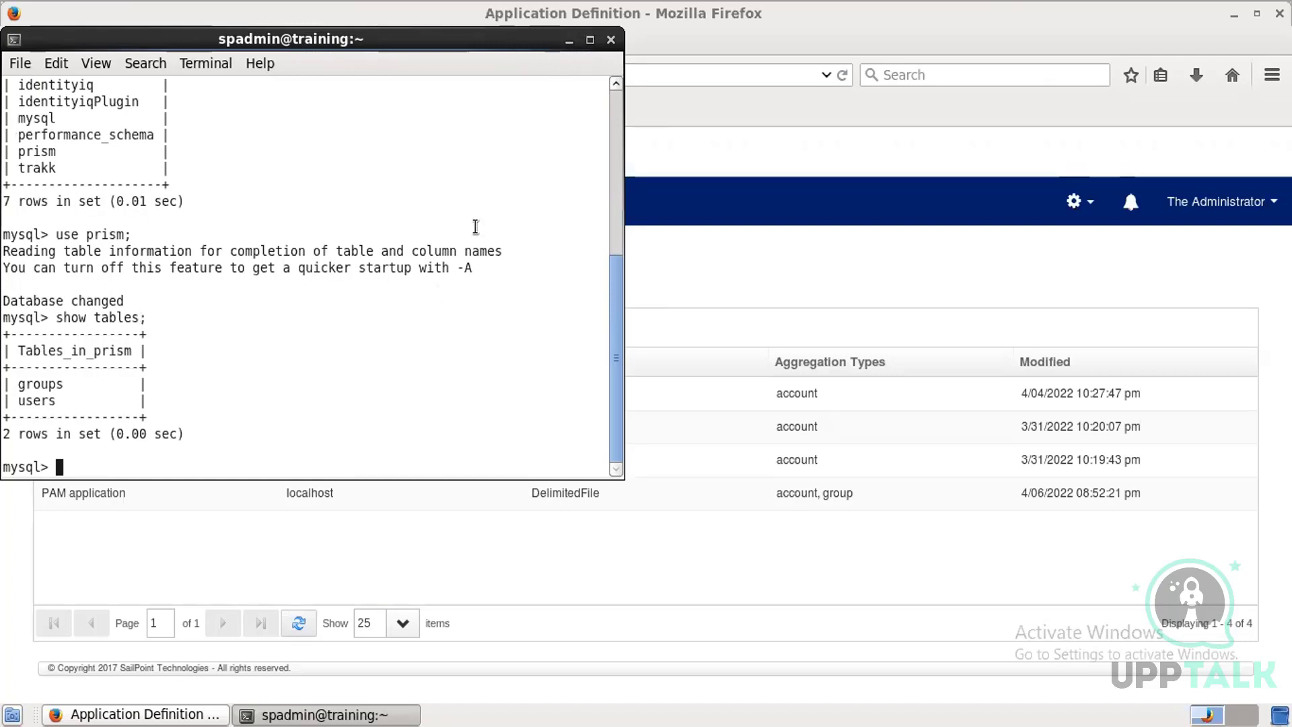
Step: Query all rows of the prism users table with select * from users;
left_click(589, 40)
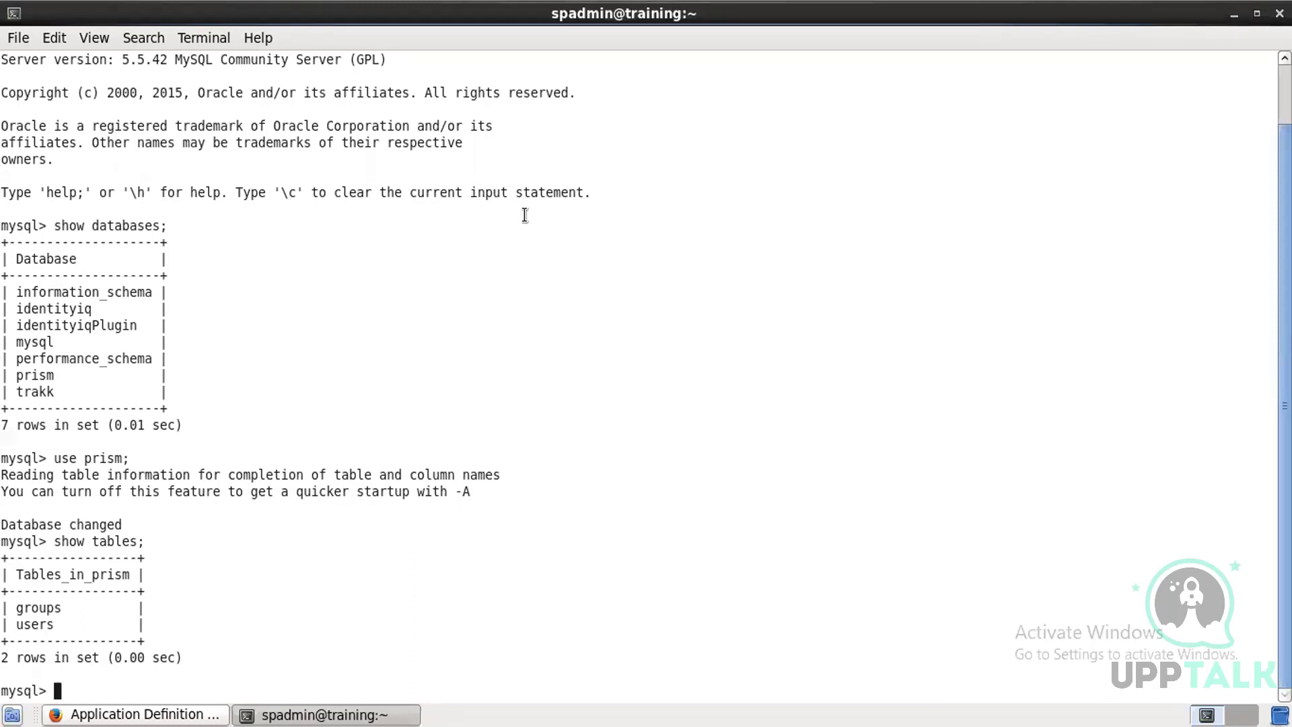
type("select * from users;")
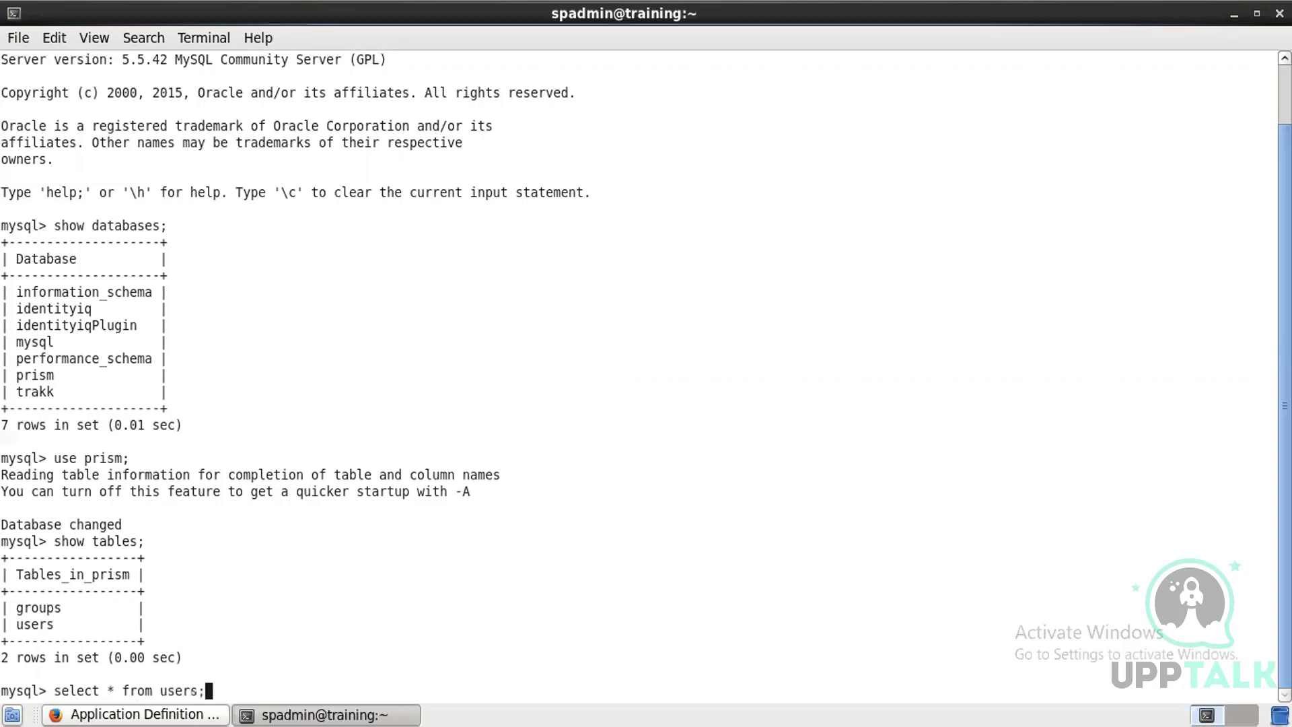
key("Return")
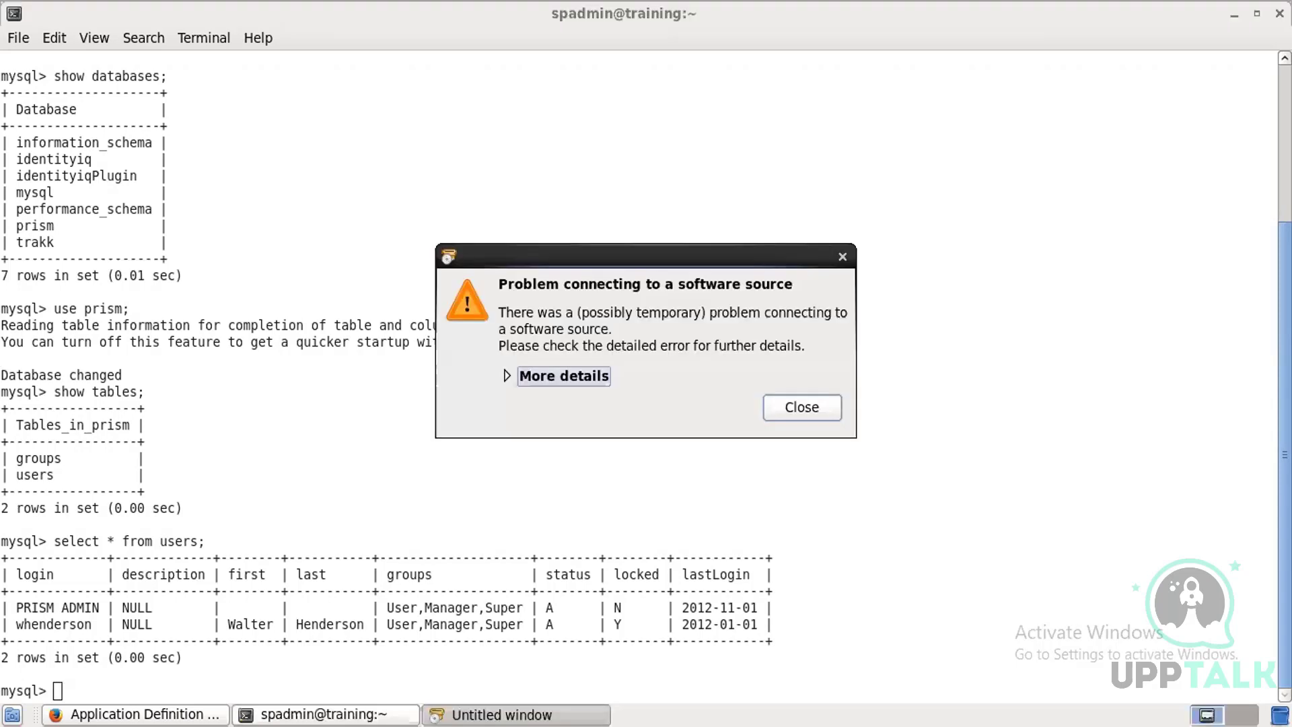
Step: Dismiss the software source warning and try to select all rows from a table typed as goups
left_click(787, 412)
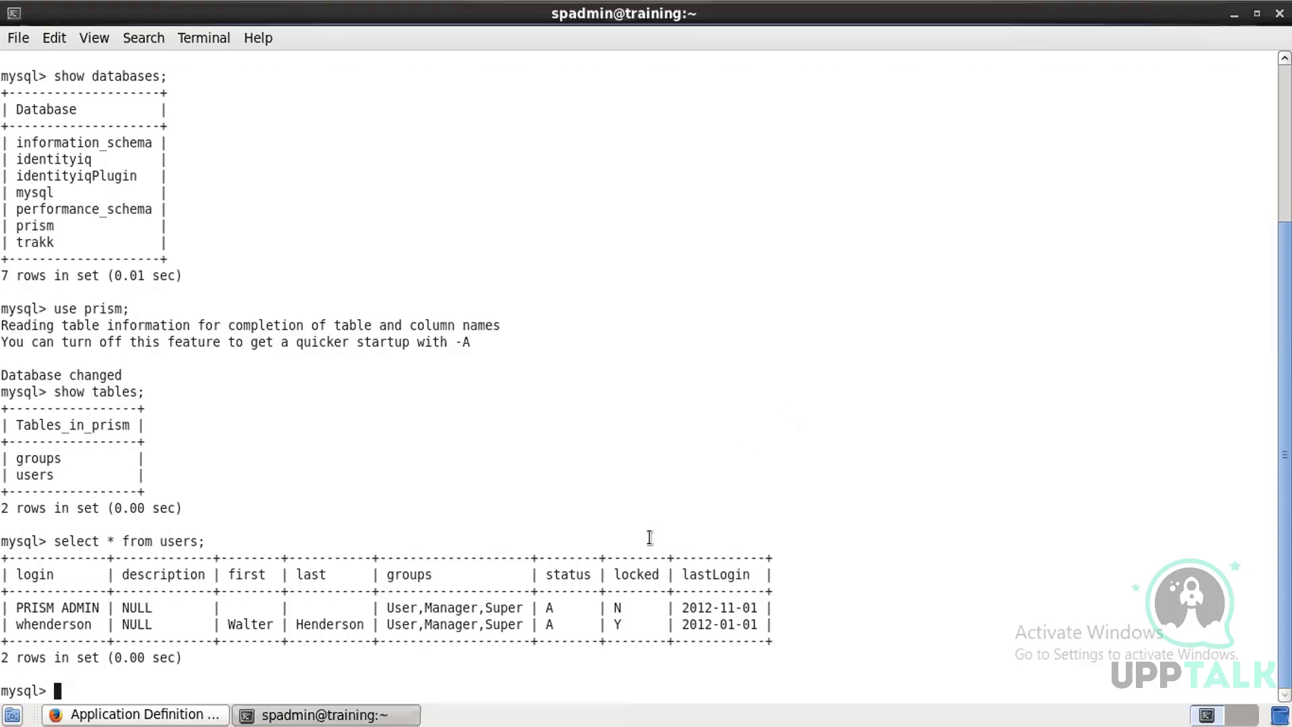
type("select * fr")
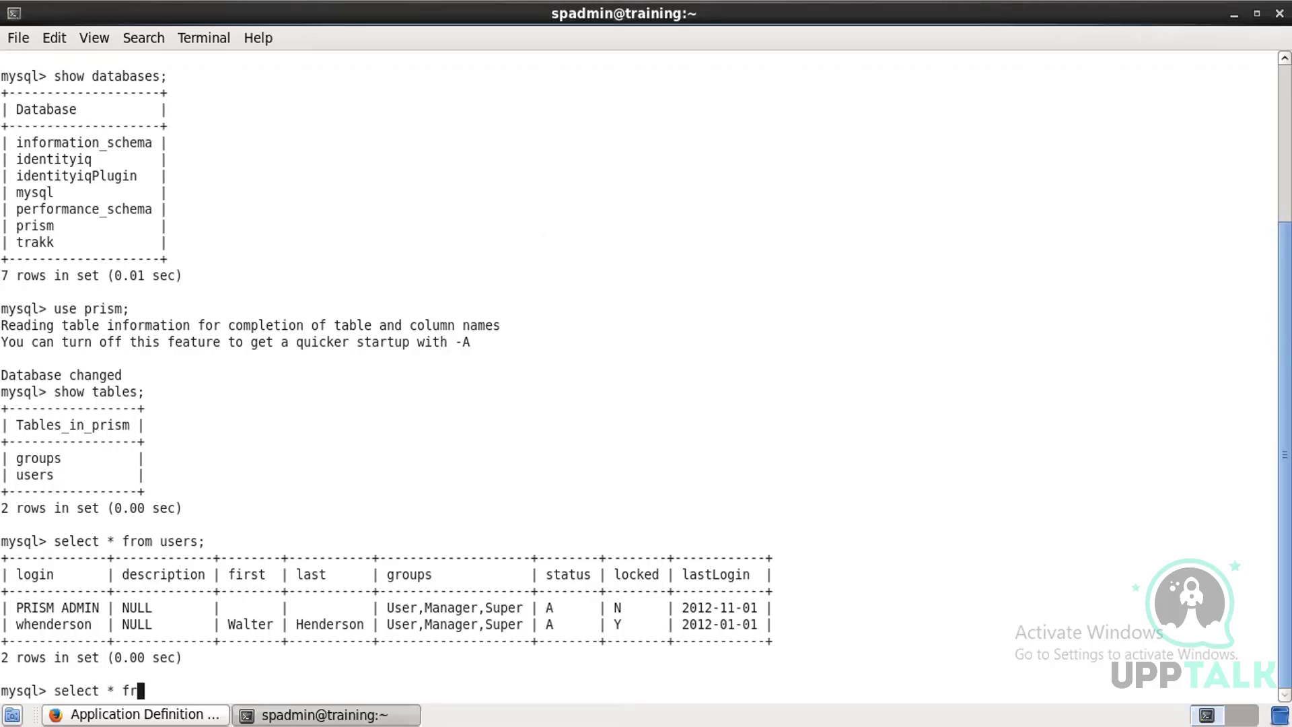
type("om goups;")
key("Return")
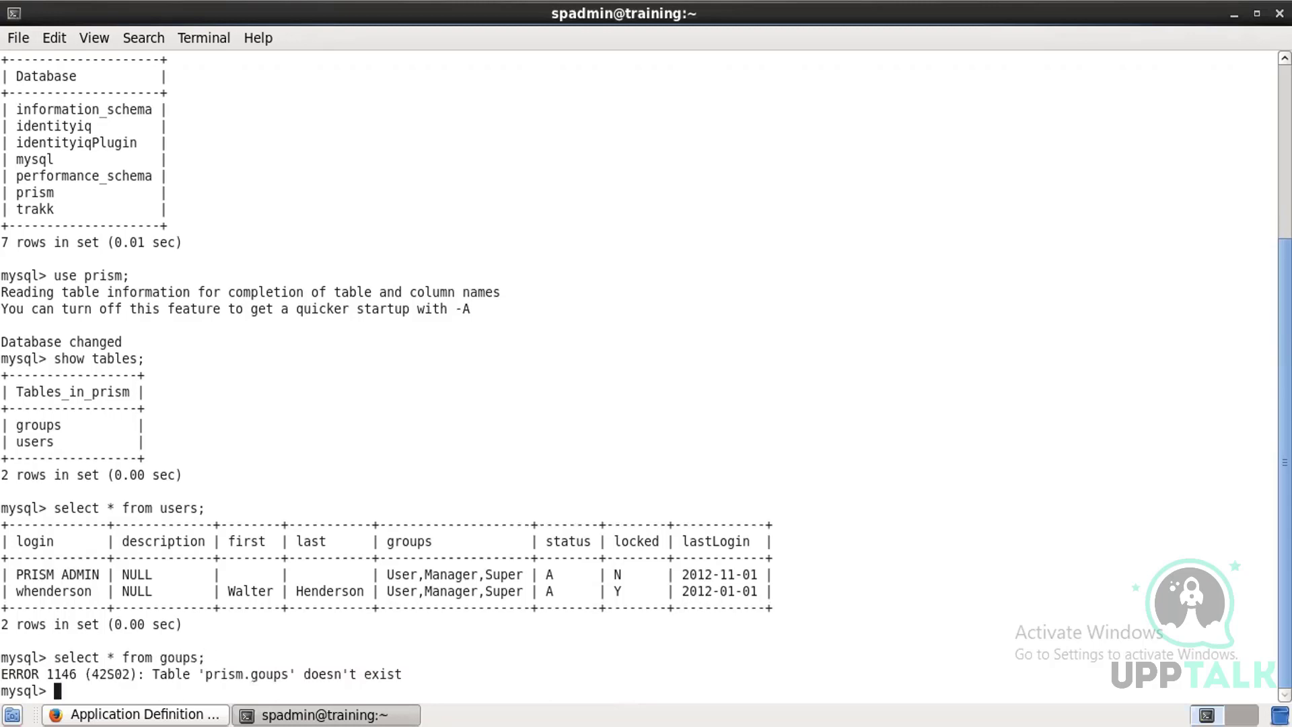
Step: Recall the previous query and correct it to select * from groups; to list all groups
key("Up")
key("BackSpace")
key("BackSpace")
key("BackSpace")
key("BackSpace")
key("BackSpace")
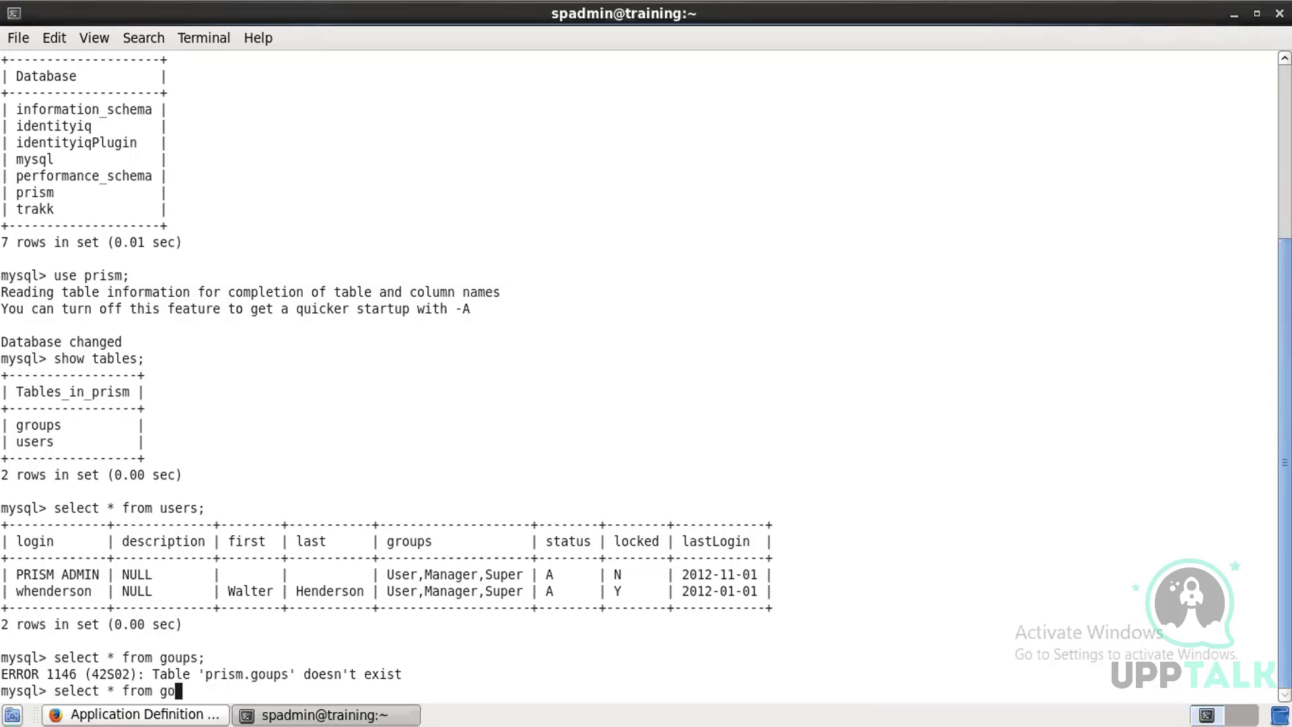
type("roups;")
key("Return")
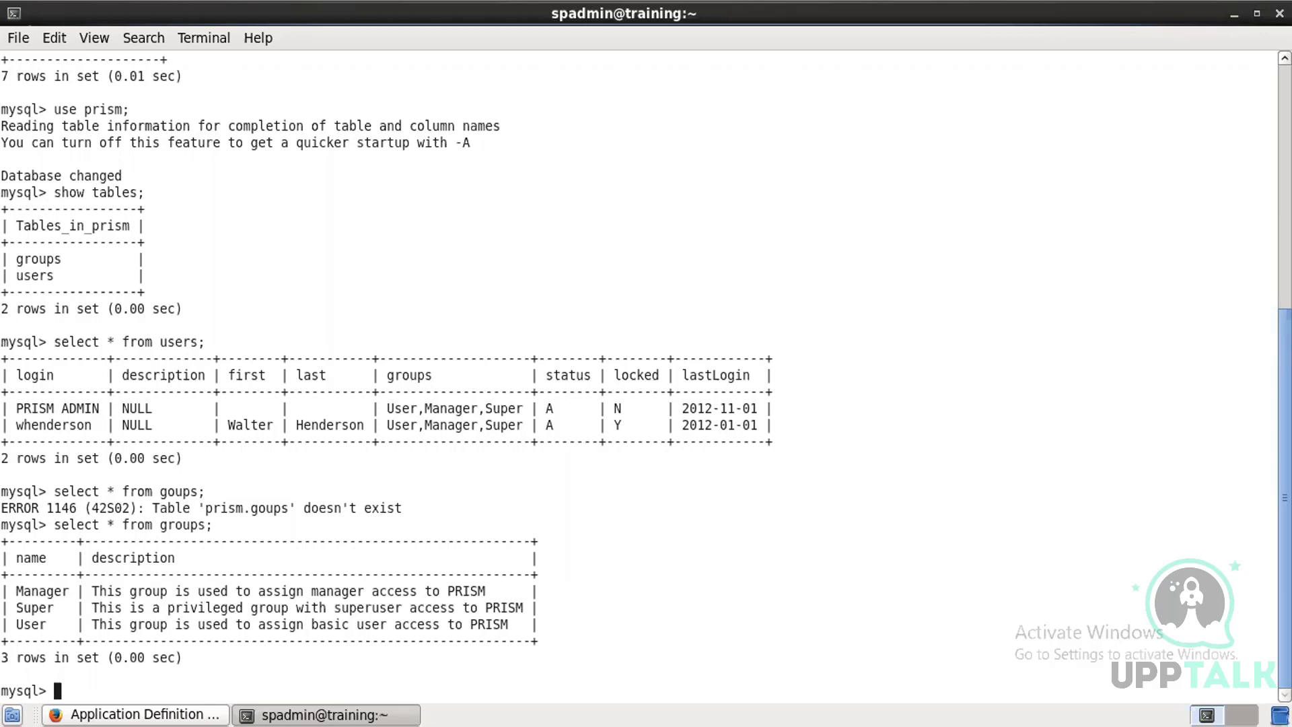
Step: Switch to the trakk database with use trakk; and list its tables
type("use trakk;")
key("Return")
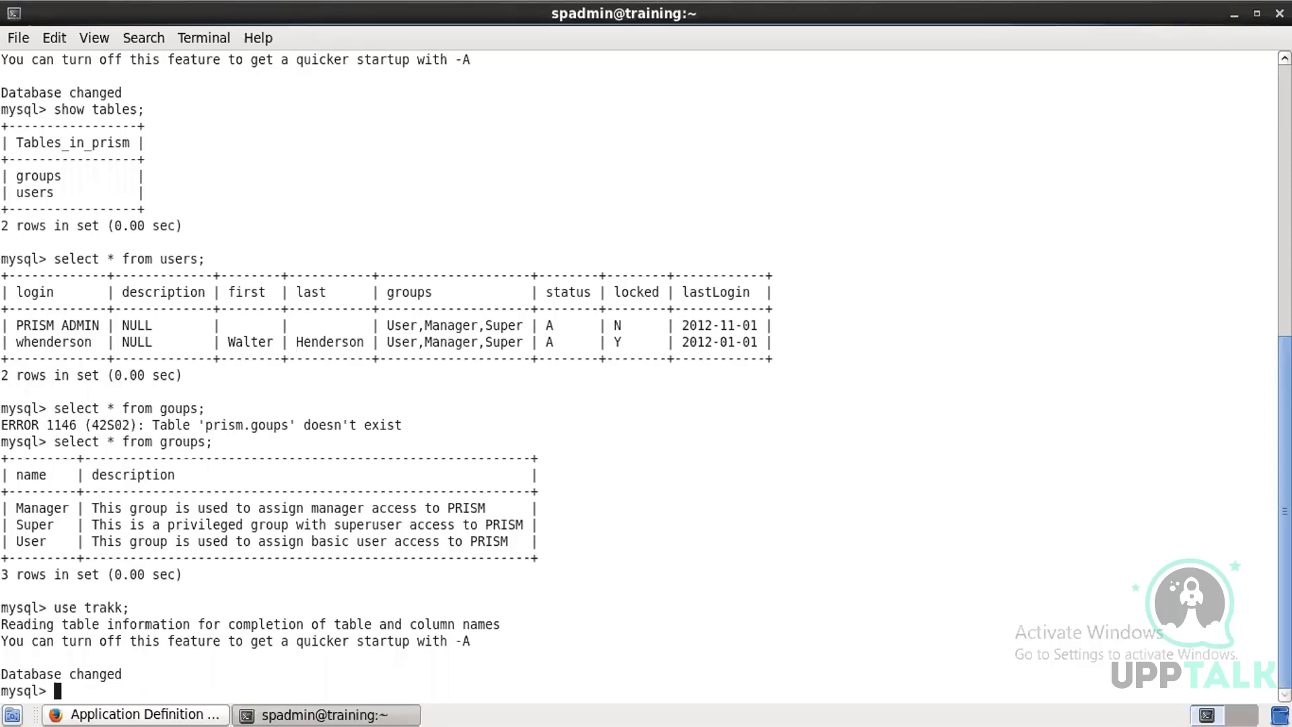
type("show tables;")
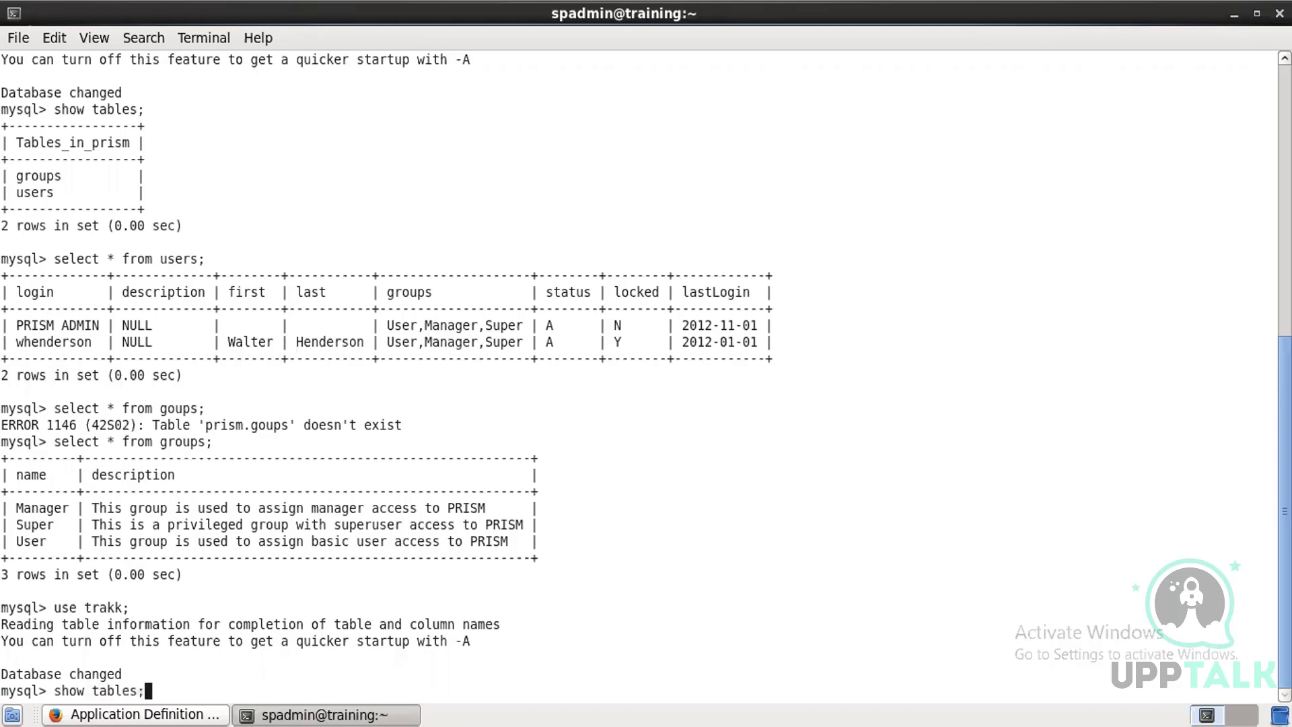
key("Return")
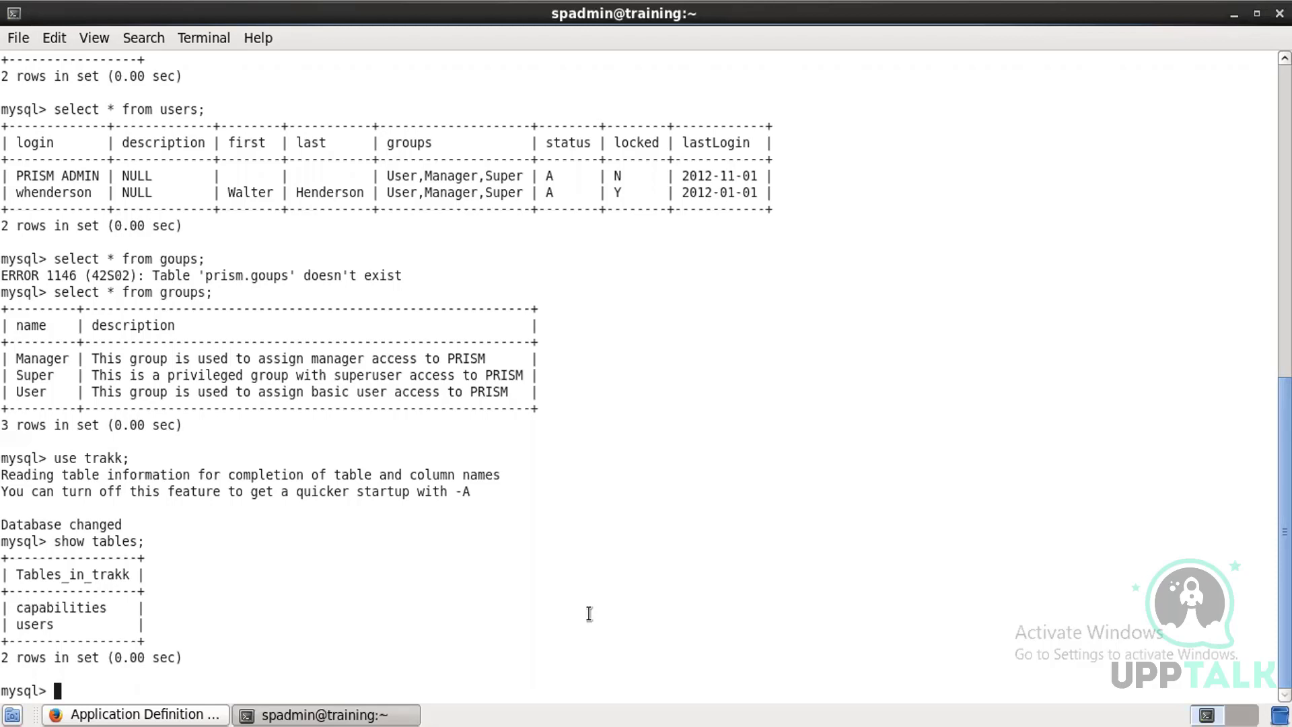
Step: Query all rows of the trakk users table with select * from users;
type("selea")
key("BackSpace")
type("ct * from u")
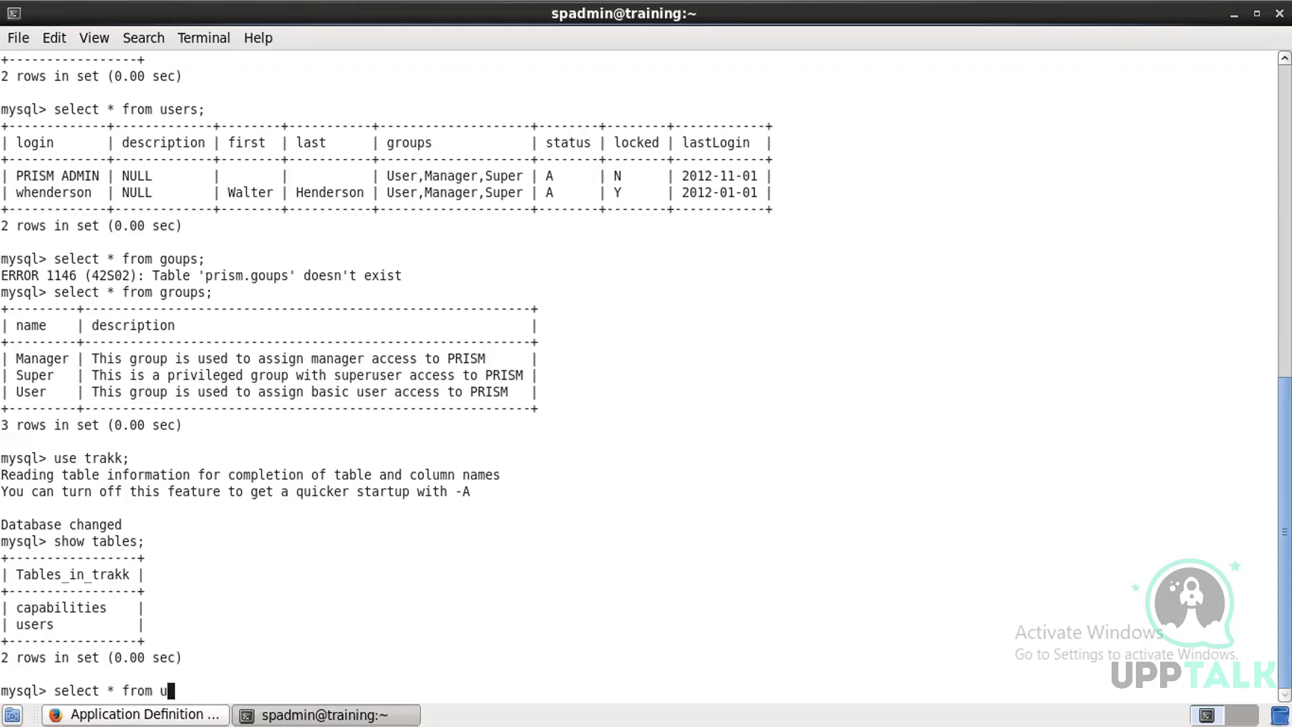
type("sers;")
key("Return")
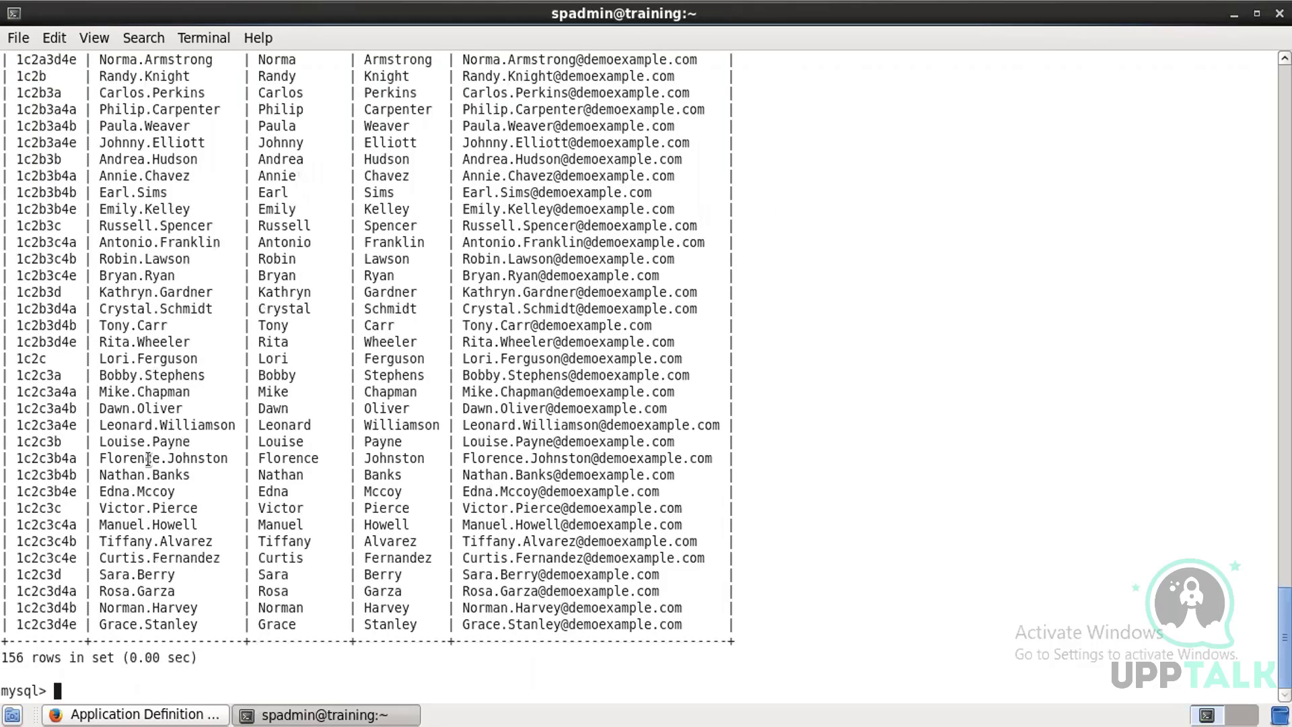
scroll(226, 505, "up", 5)
scroll(226, 506, "up", 20)
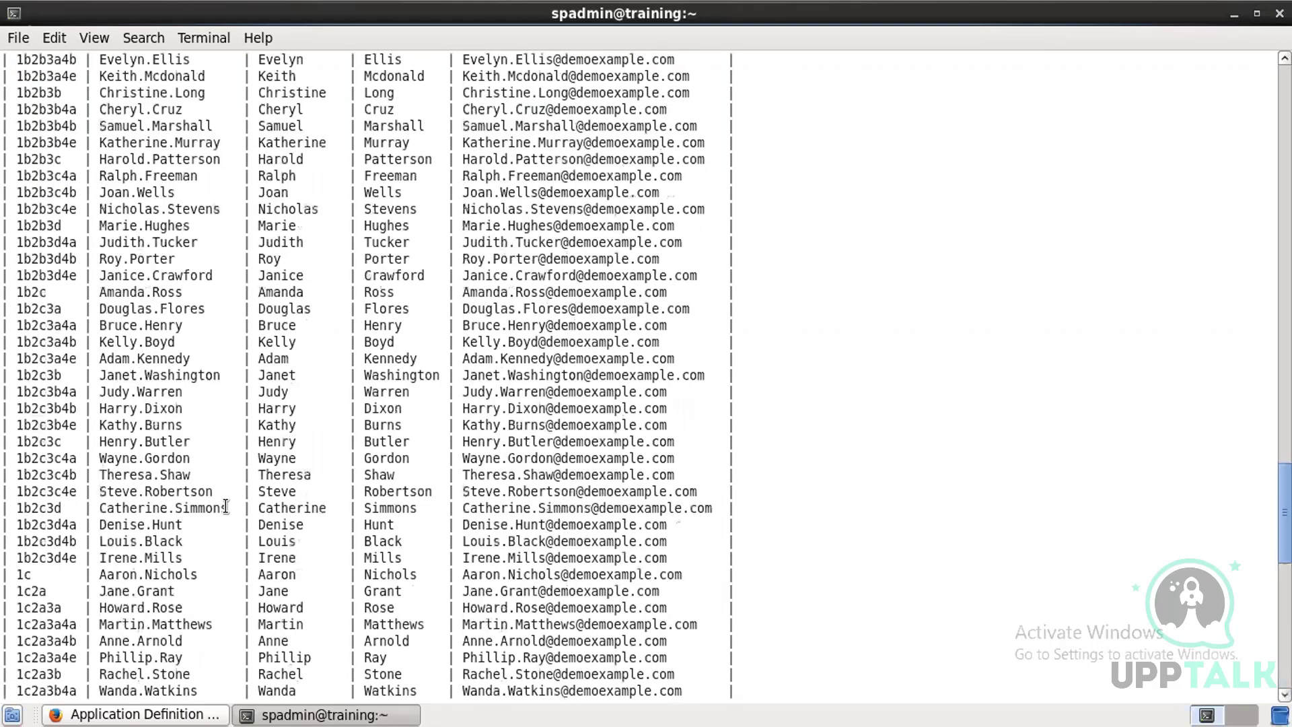
scroll(226, 506, "down", 7)
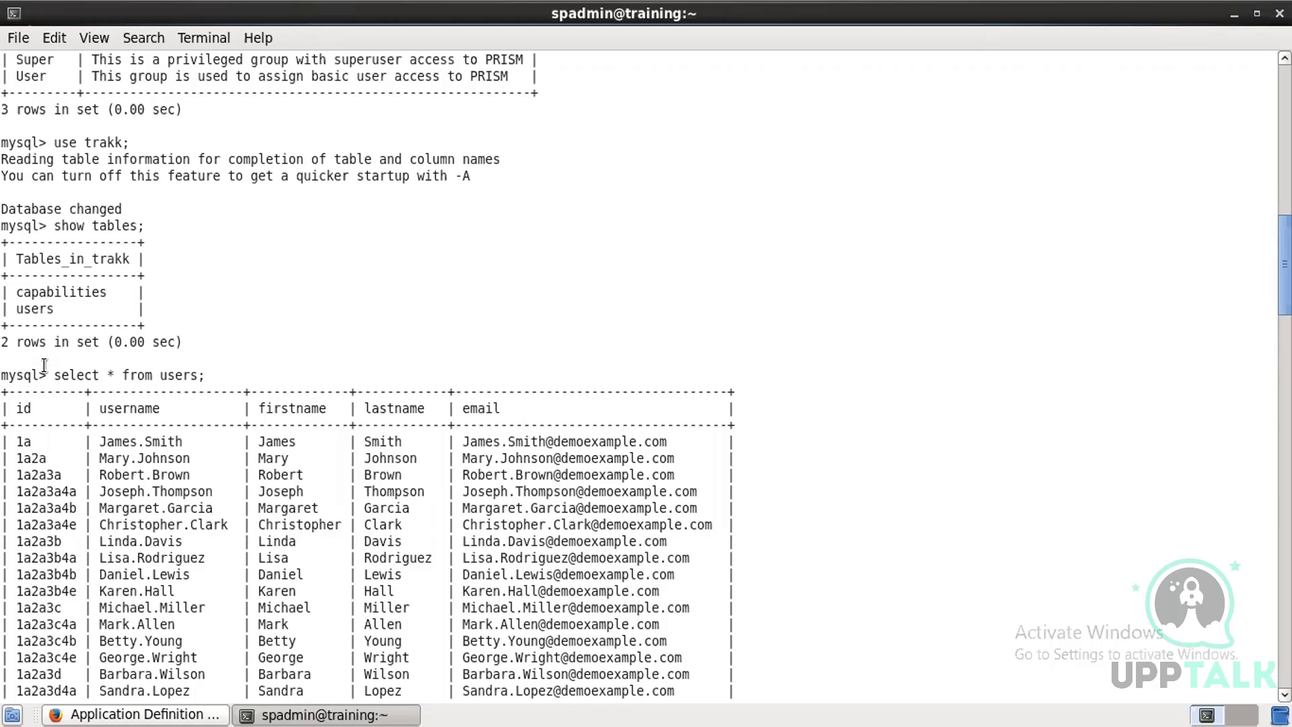
Step: Query all rows of the capabilities table with select * from capabilities;
type("sel")
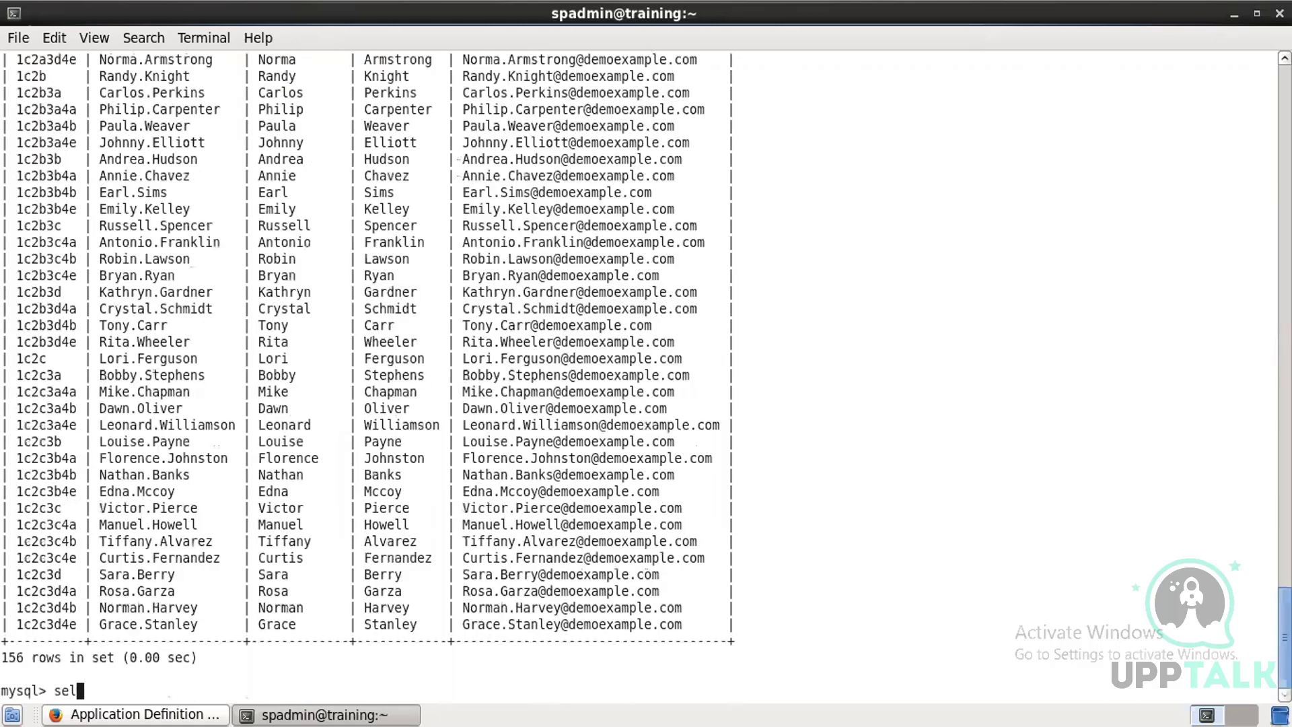
type("ect * from capabi")
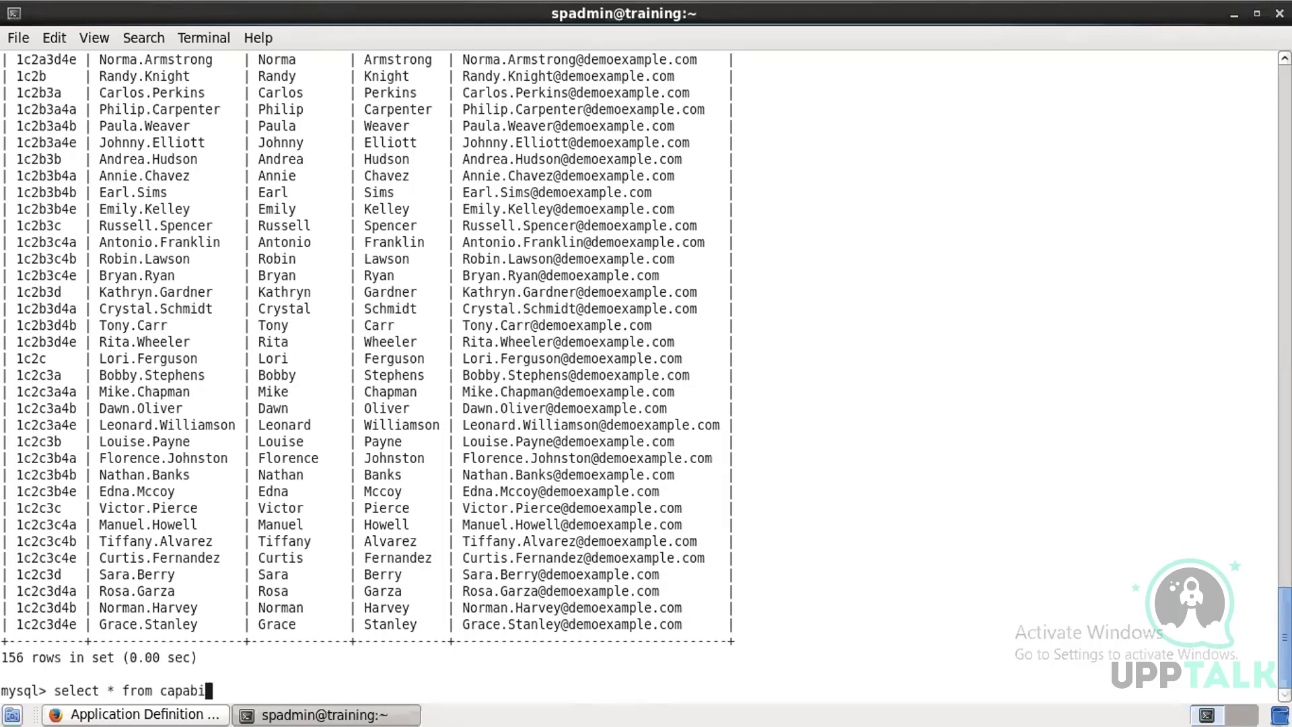
type("lities;")
key("Return")
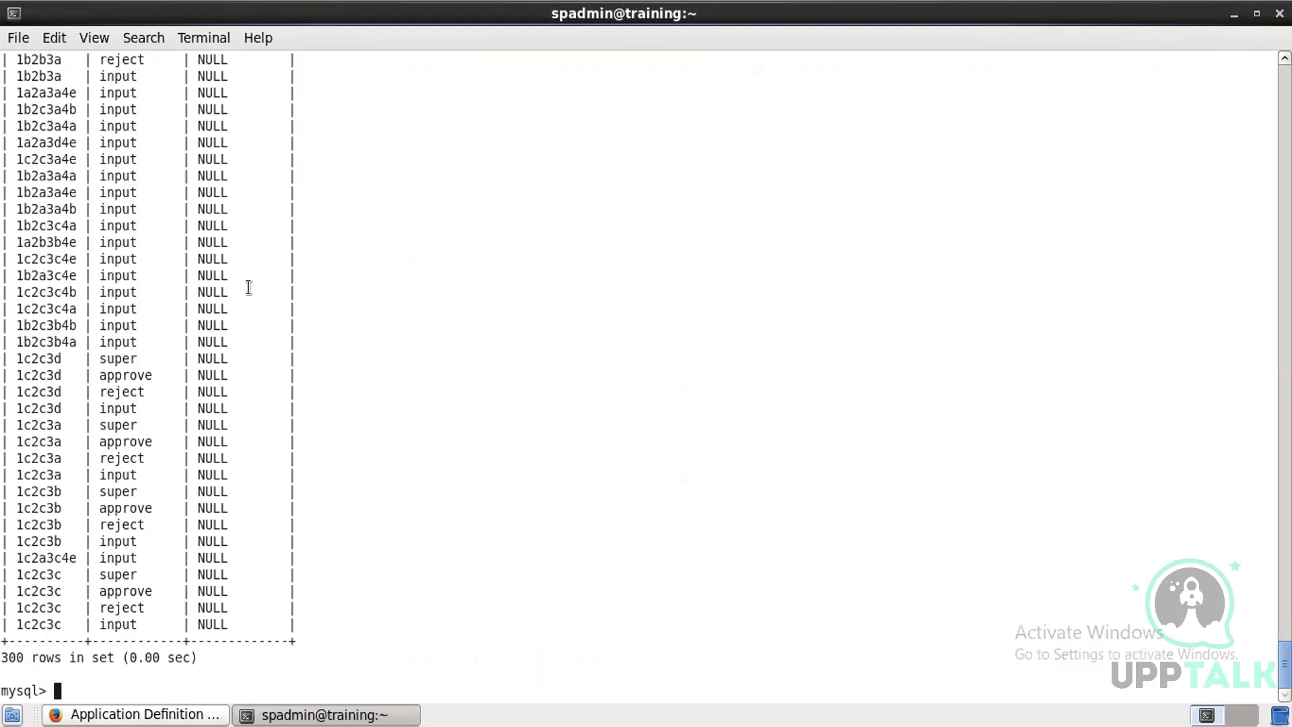
scroll(249, 284, "up", 15)
scroll(261, 279, "up", 20)
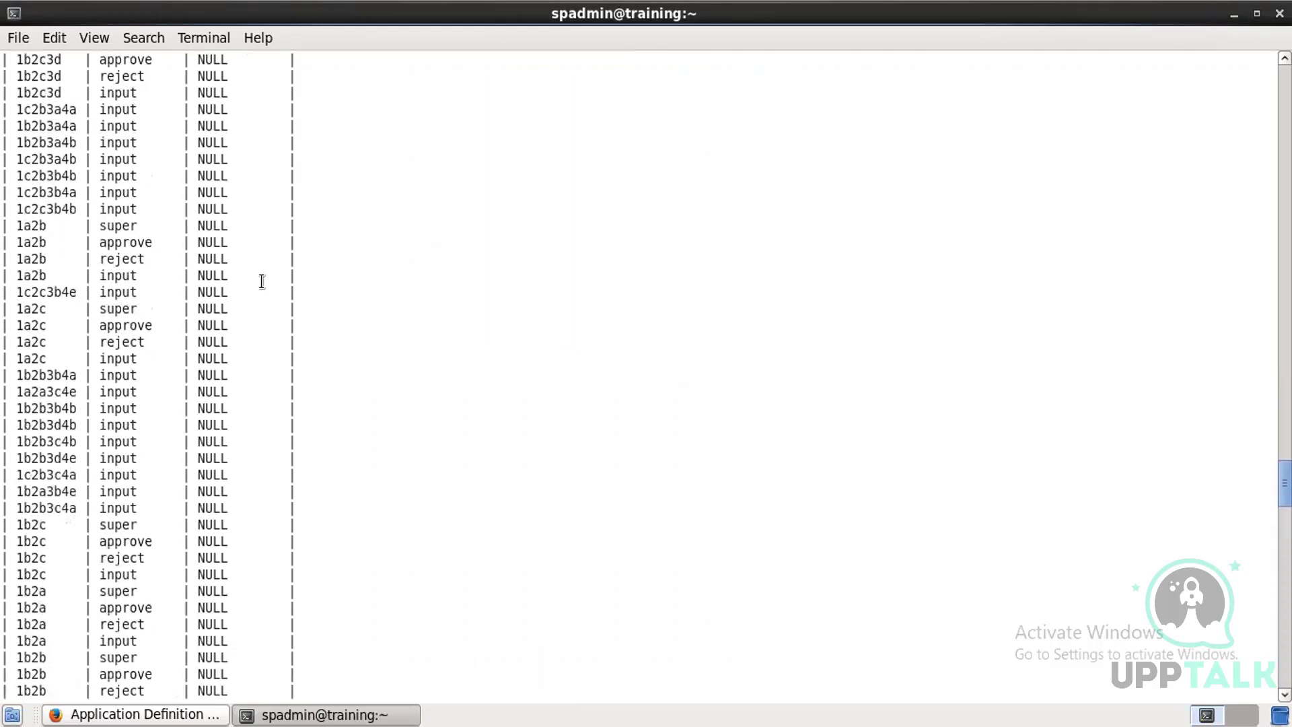
scroll(264, 284, "up", 8)
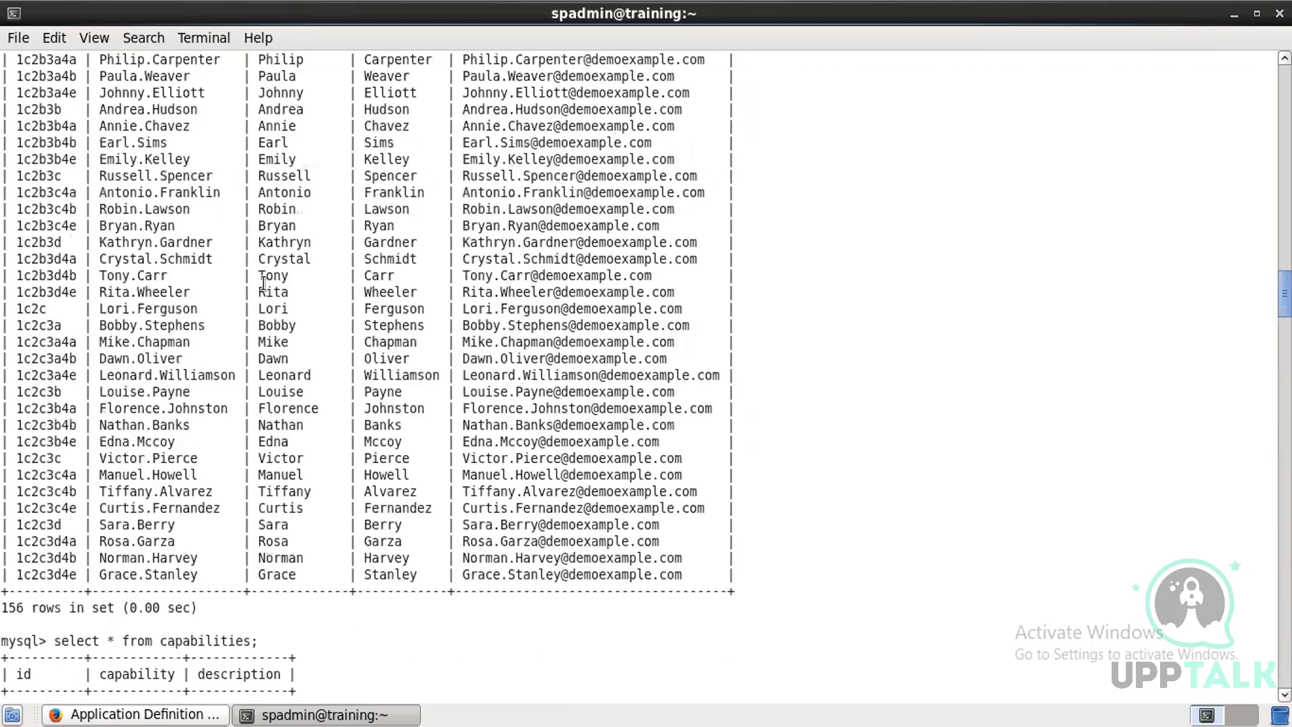
scroll(202, 350, "down", 8)
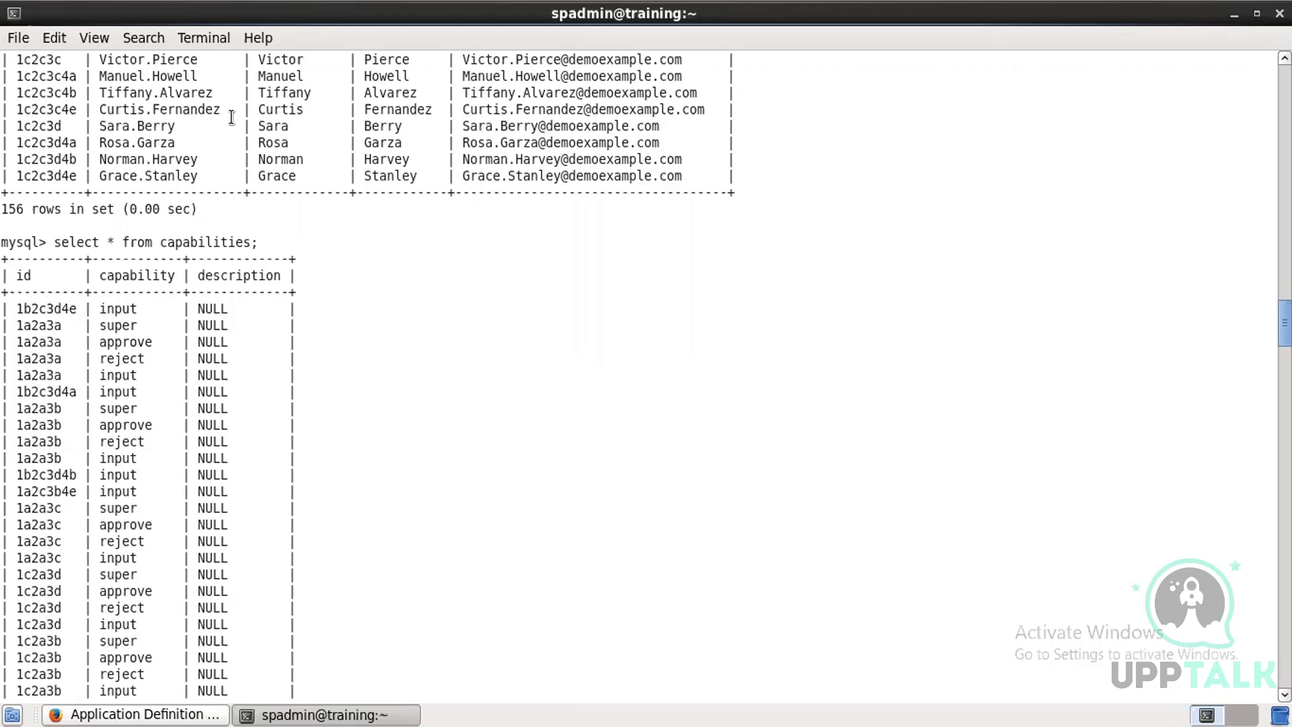
Step: Write a query selecting all from users left outer joined with capabilities on users.id = capabilities.id
type("sele")
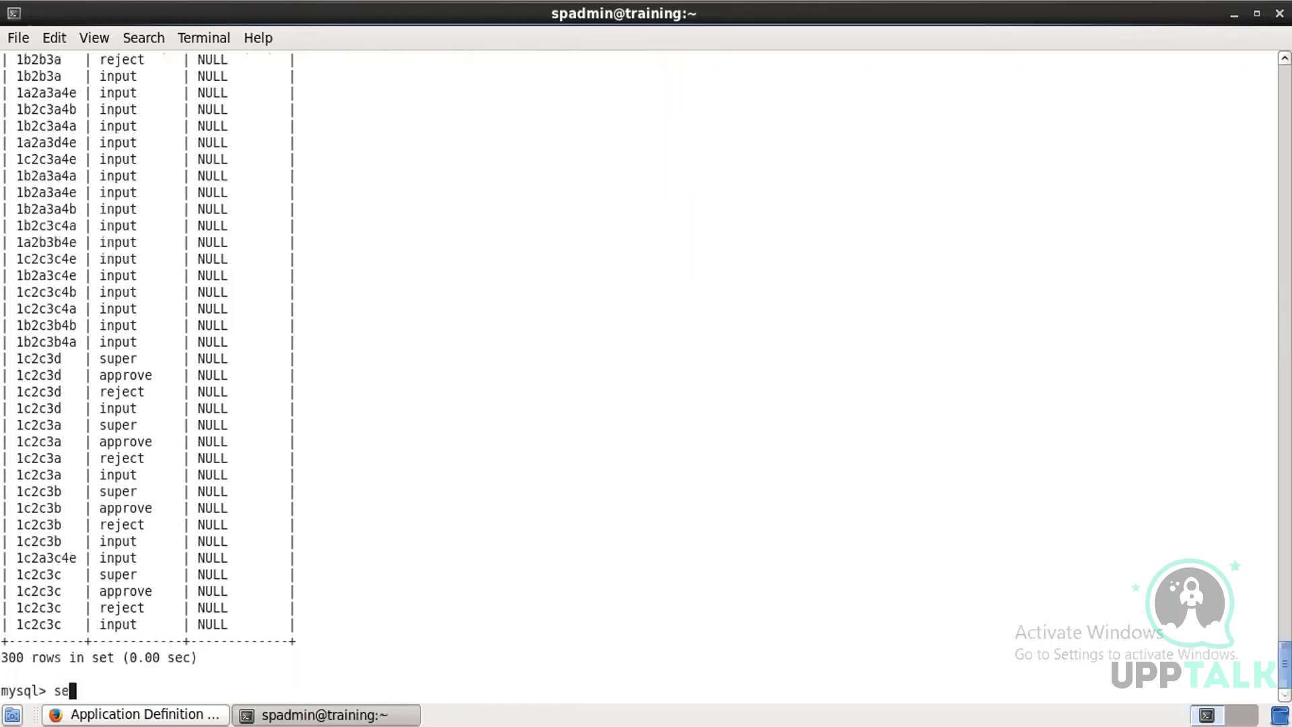
type("ct *from usr")
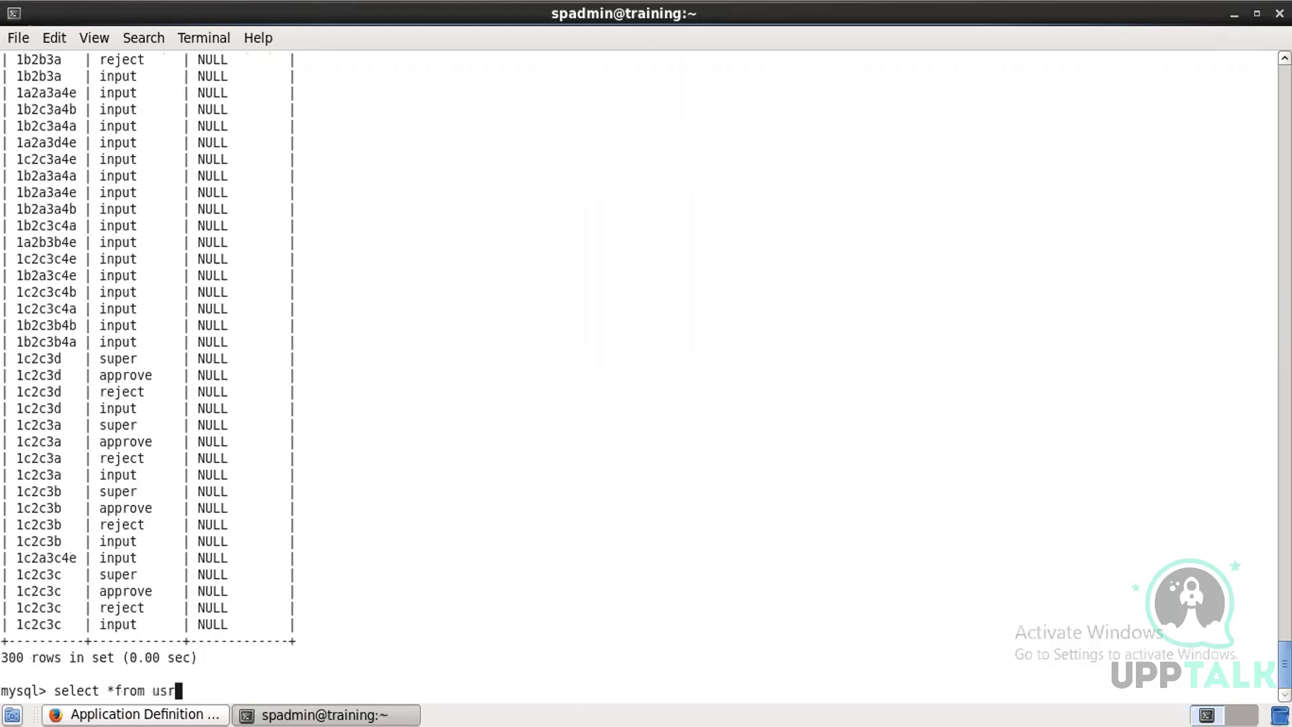
key("BackSpace")
key("BackSpace")
type("sers lef")
key("BackSpace")
type("t oute")
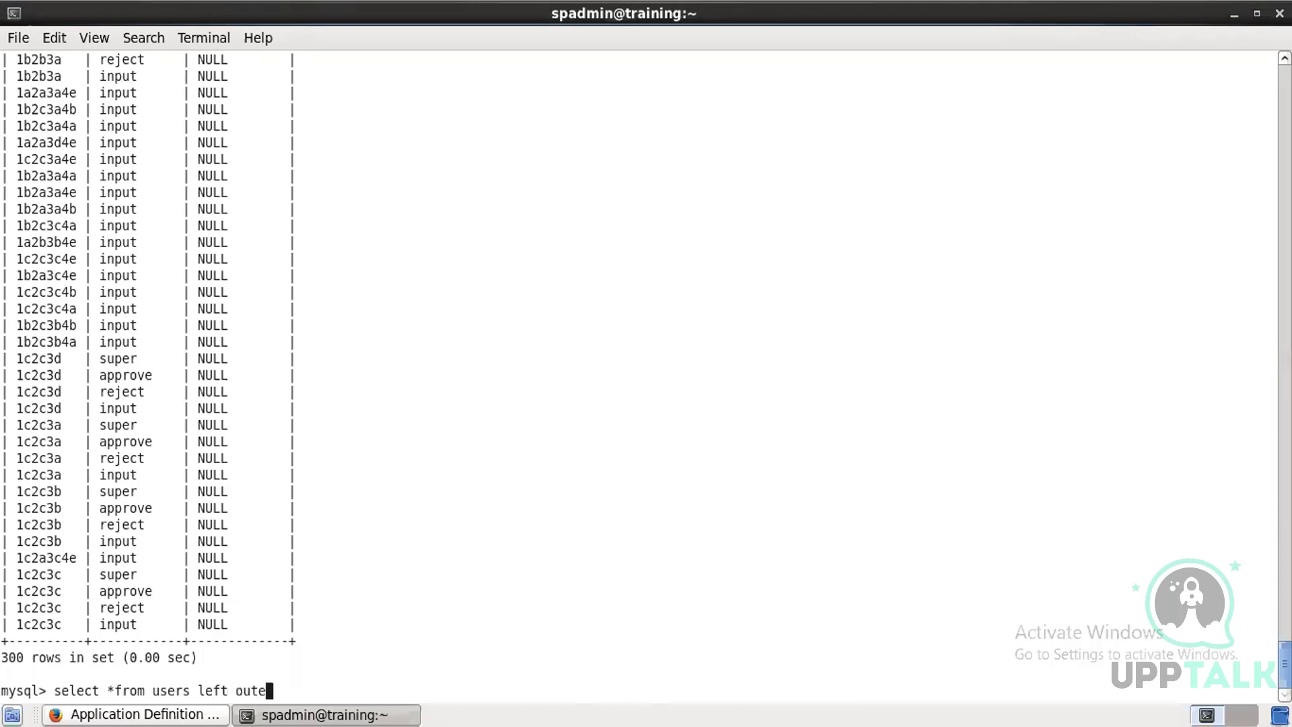
type("r join capabilities ")
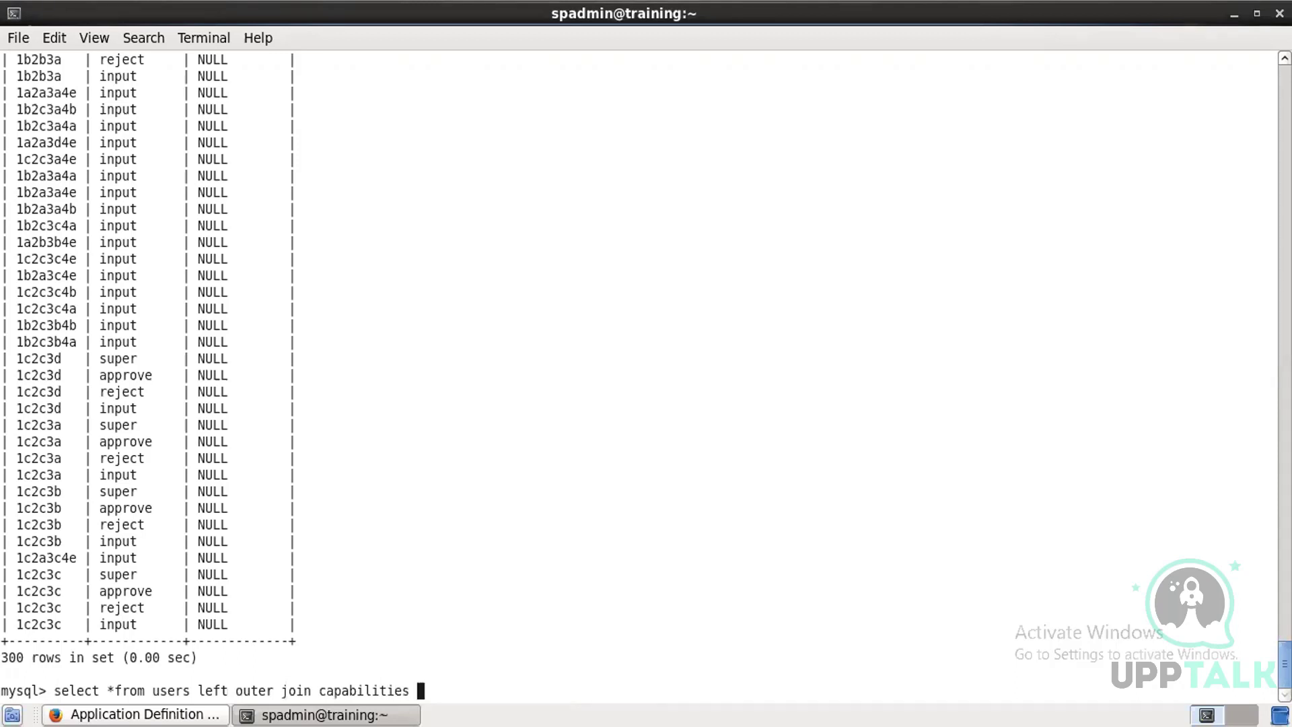
type("on users.id = capabl")
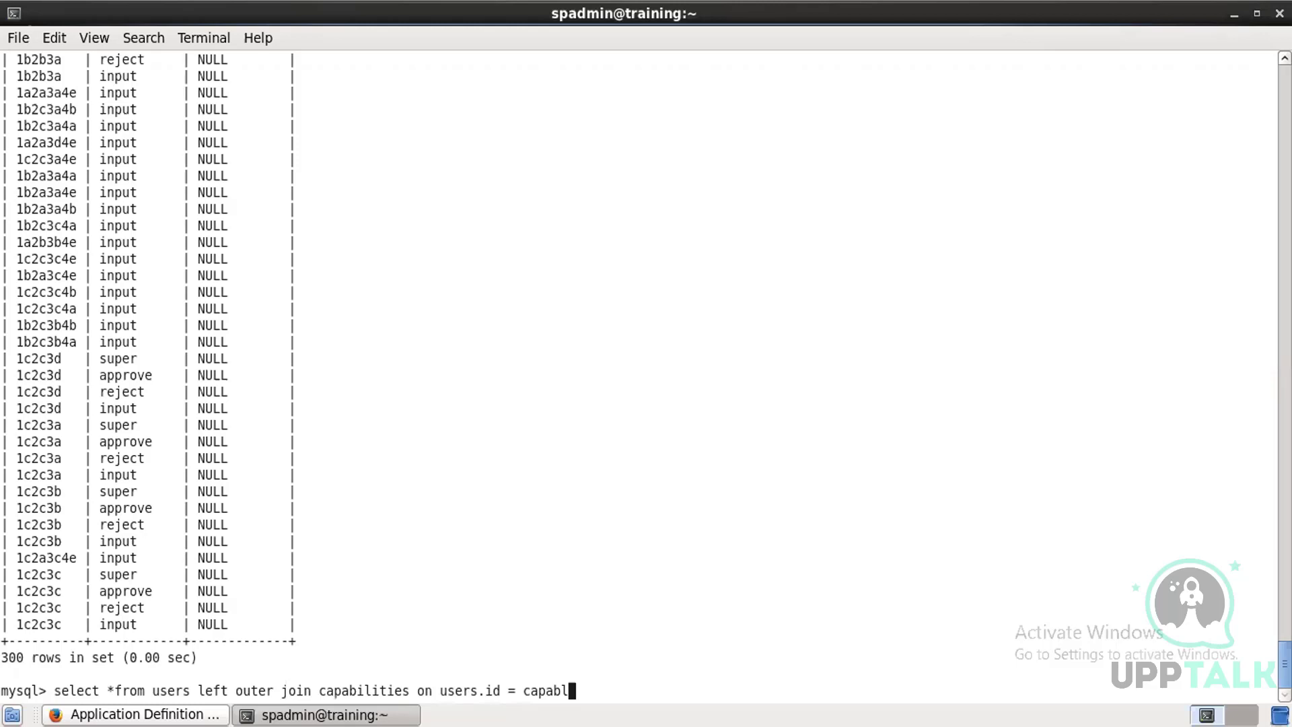
key("BackSpace")
type("ilities.id")
key("Left")
key("Left")
key("Left")
key("Left")
key("Left")
key("Left")
key("Left")
key("Left")
key("Left")
key("Left")
key("Left")
key("Left")
key("Left")
key("Left")
key("Left")
key("Left")
key("Left")
key("Left")
key("Left")
key("Left")
key("Left")
key("Left")
key("Left")
key("Left")
key("Left")
key("Left")
key("Left")
key("Left")
key("Left")
key("Left")
key("Left")
key("Left")
key("Left")
key("Left")
key("Right")
key("Right")
key("Right")
key("Right")
key("Right")
key("Right")
key("Right")
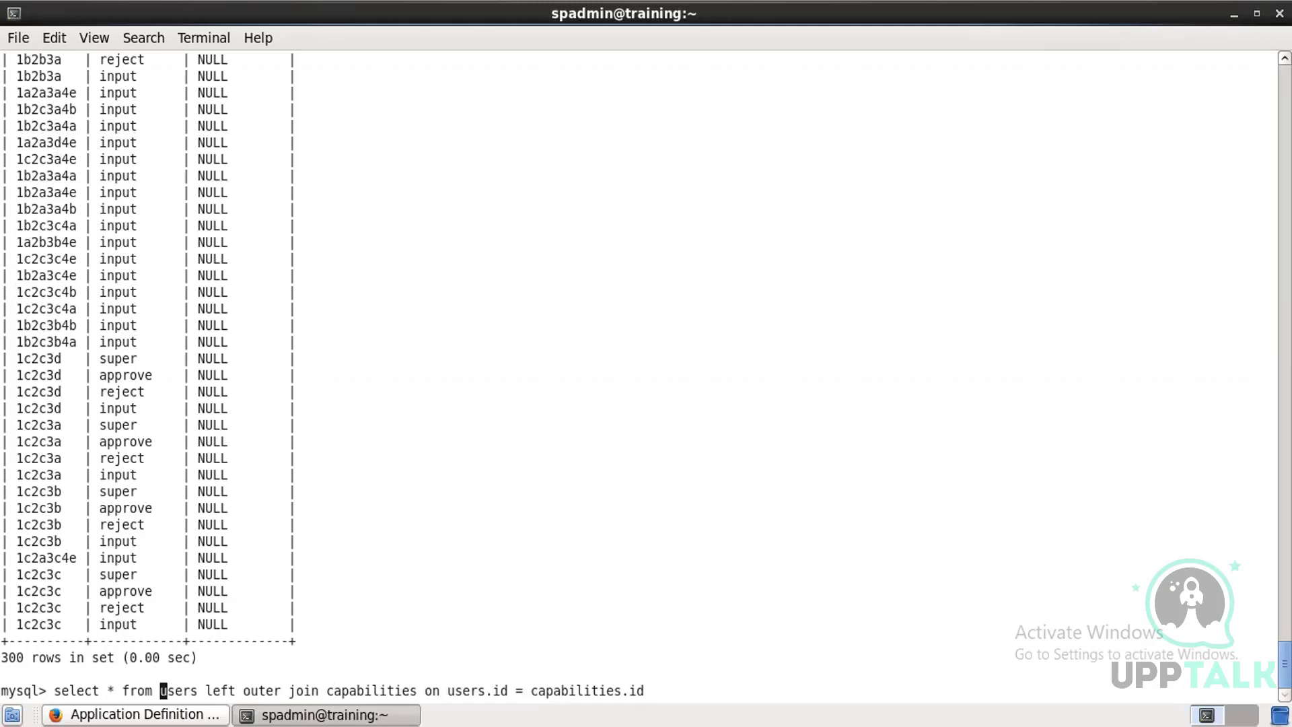
key("Right")
key("Right")
key("Right")
key("Right")
key("Right")
key("Right")
key("Right")
key("Right")
key("Right")
key("Right")
key("Right")
key("Right")
key("Right")
key("Right")
key("Right")
key("Right")
key("Right")
key("Right")
key("Right")
key("Right")
key("Right")
key("Right")
key("Right")
key("Right")
key("Right")
key("Right")
Step: Append order by users.username; to the join query, run it and scroll through the results
type("order by users")
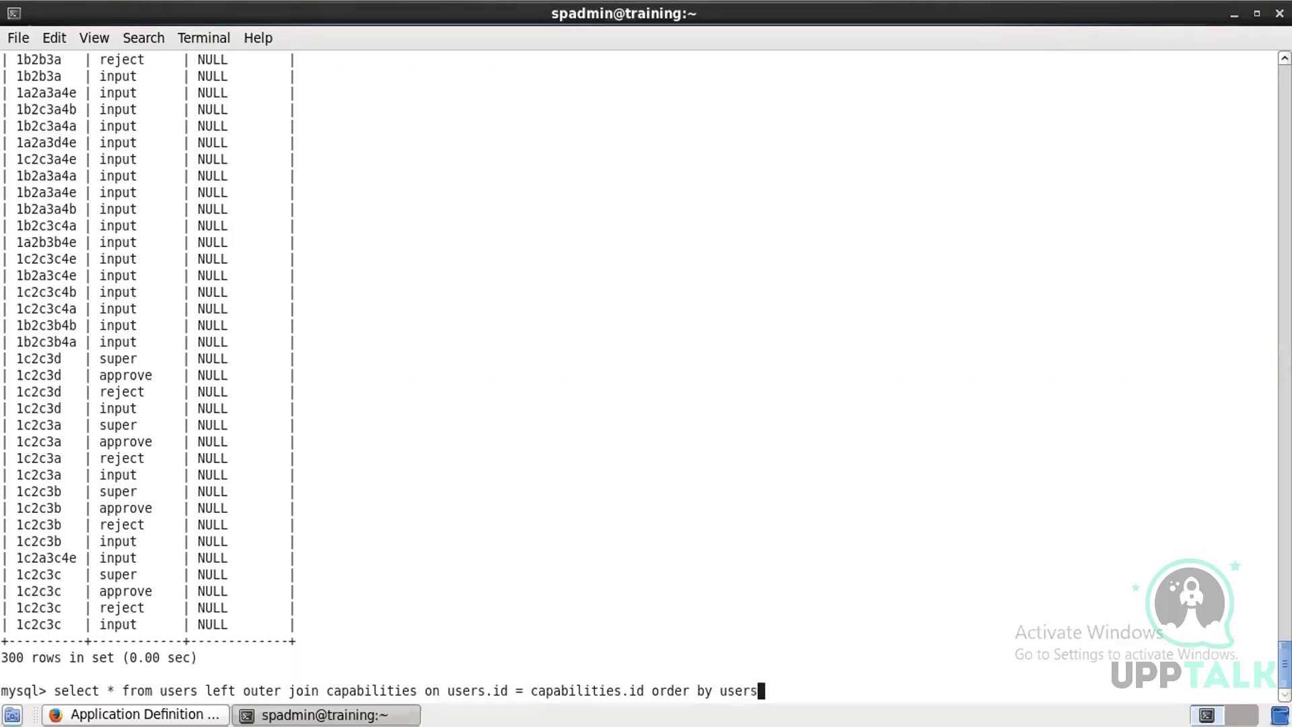
type(".username;")
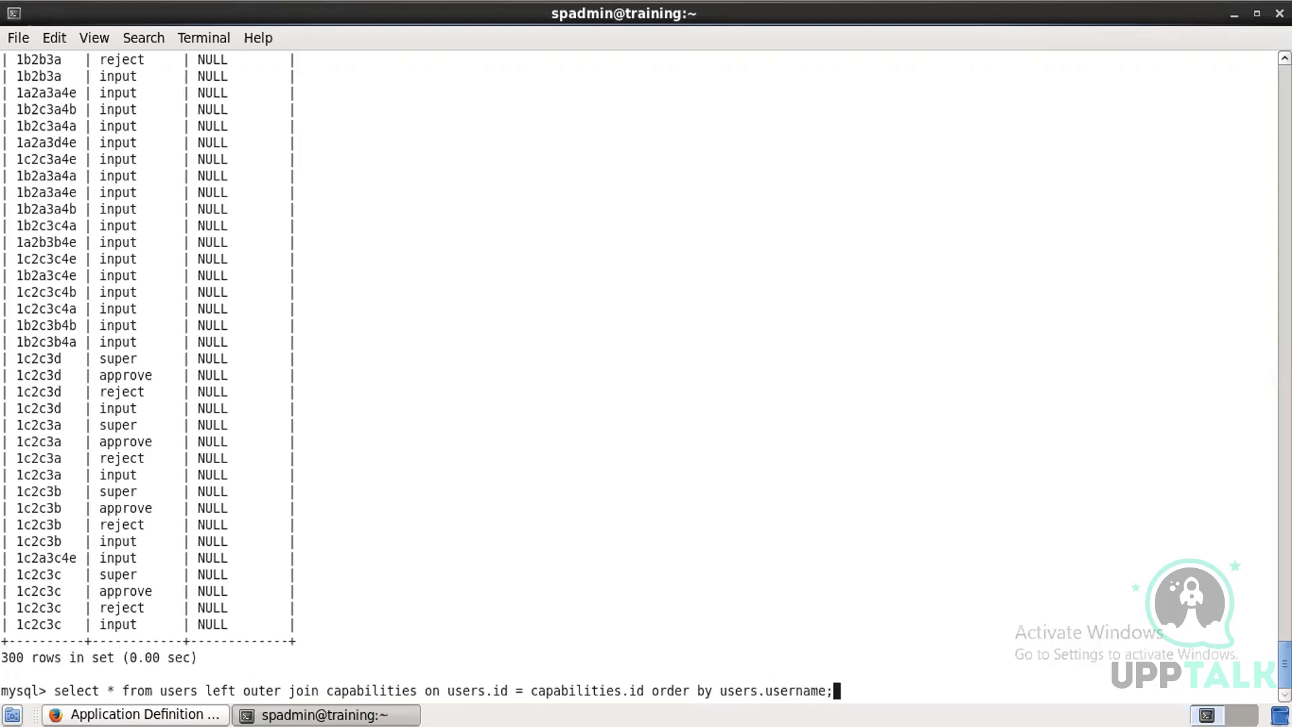
key("Return")
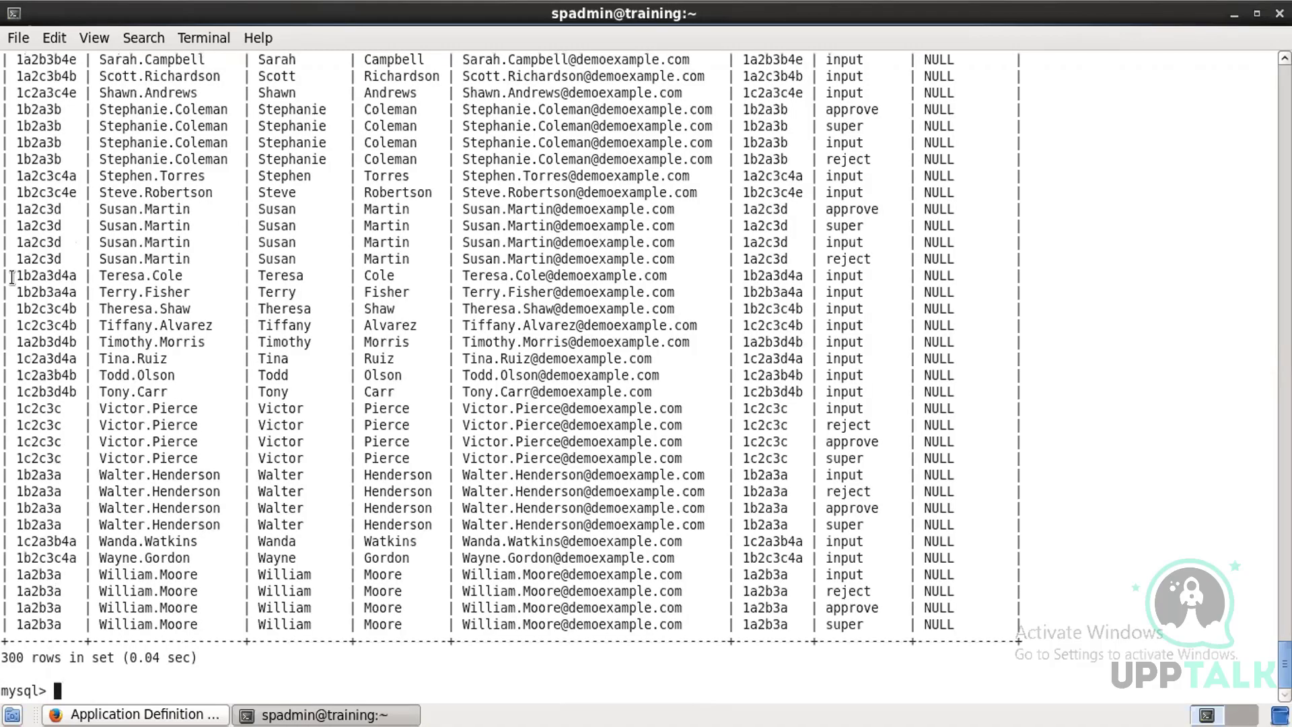
scroll(56, 241, "up", 20)
scroll(55, 242, "up", 20)
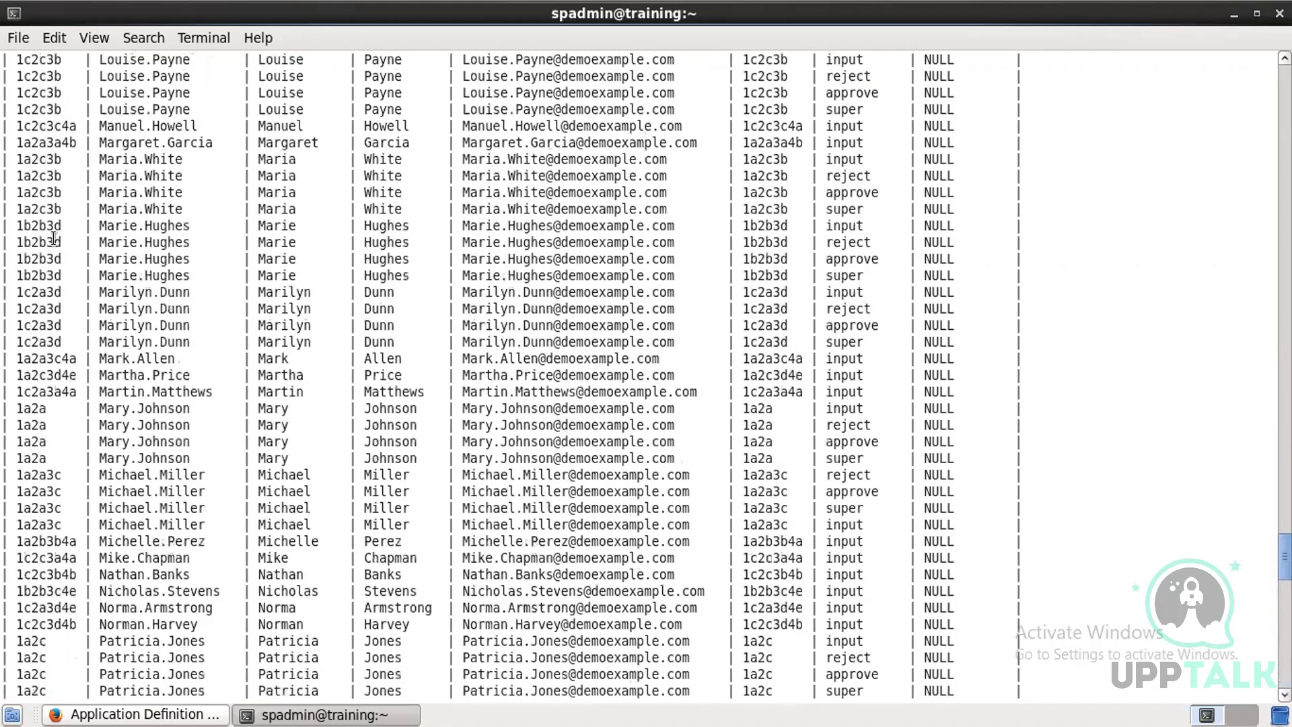
scroll(61, 230, "up", 20)
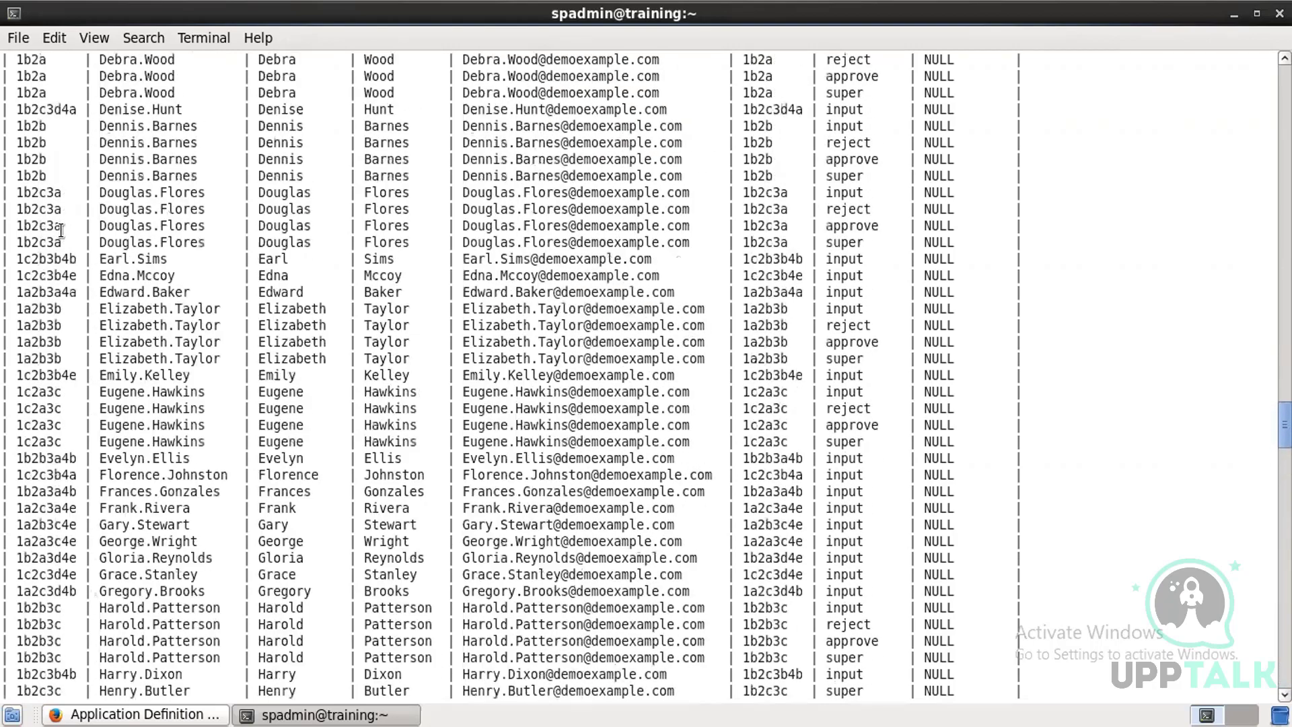
scroll(130, 283, "up", 2)
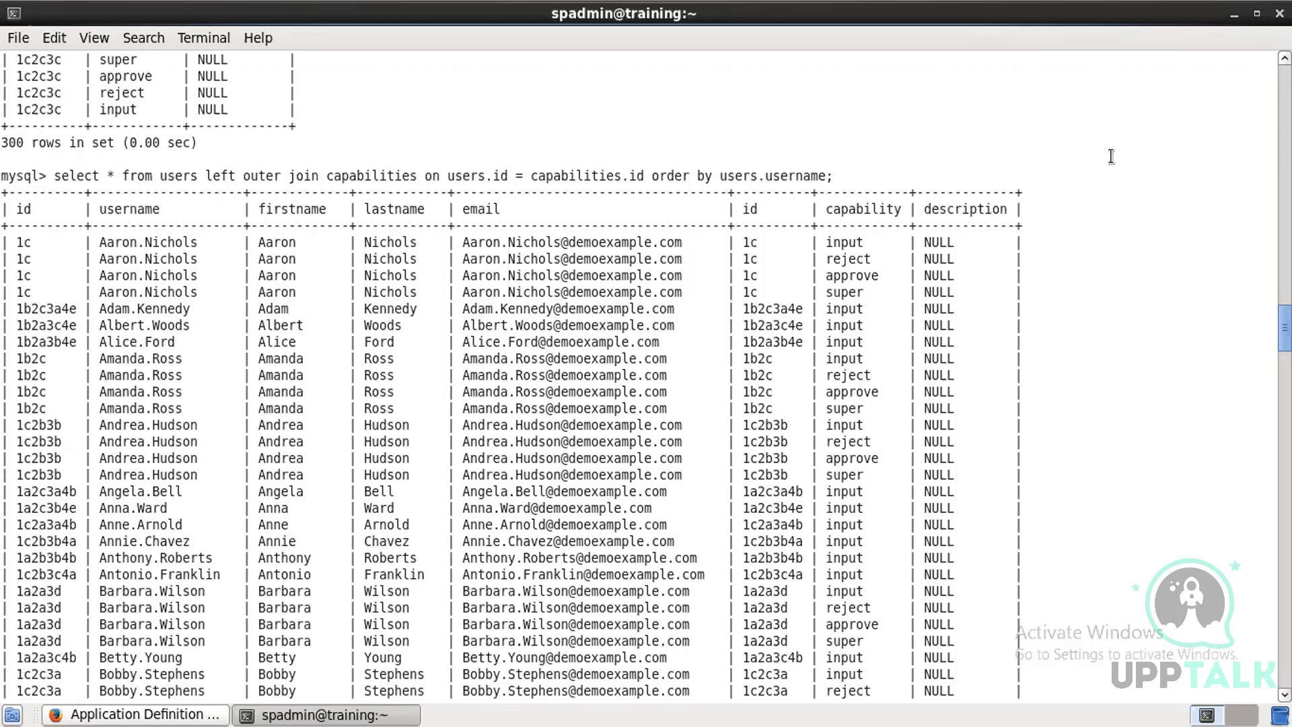
Step: Switch to the browser and add a new application named Time Tracking application
left_click(1232, 15)
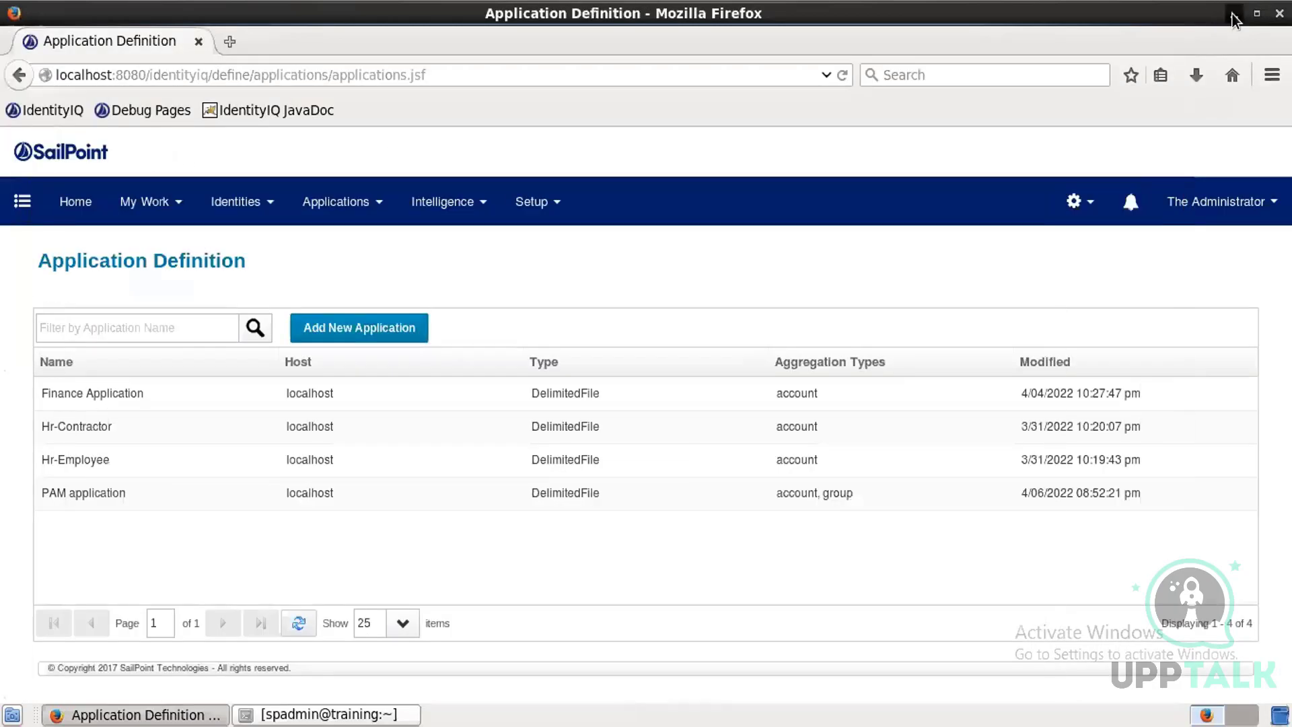
left_click(1233, 14)
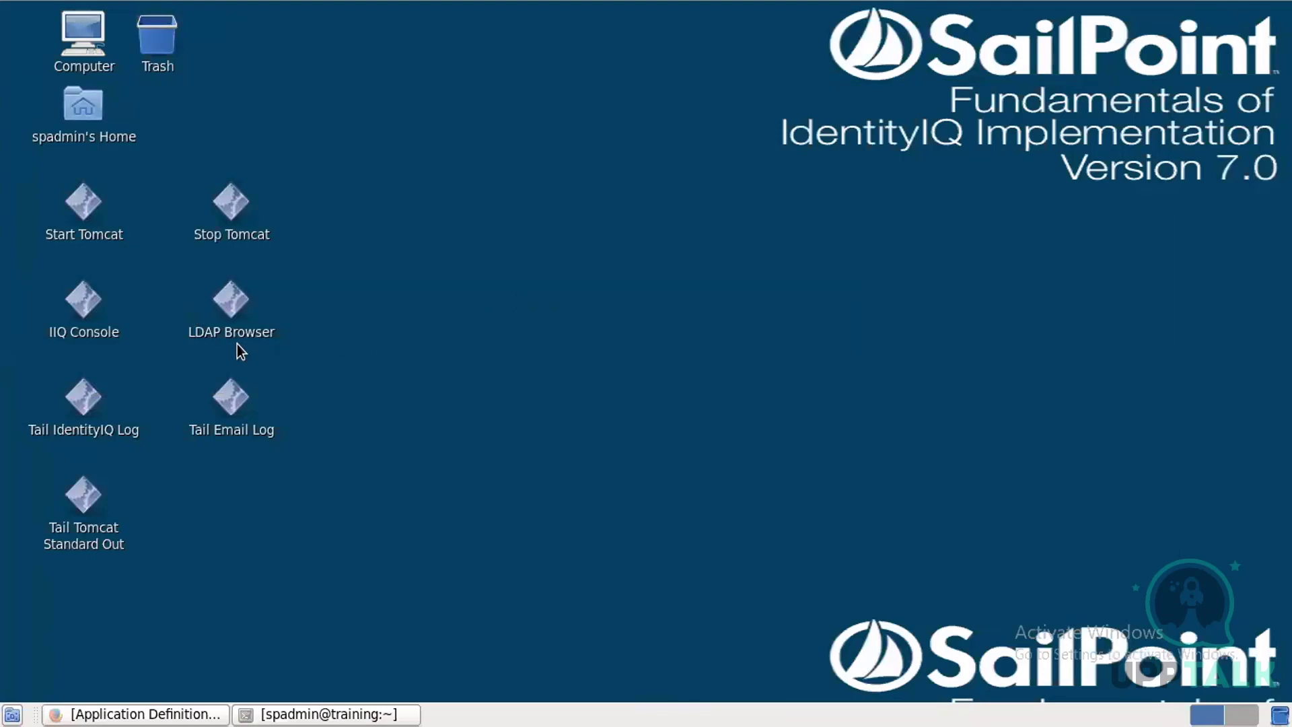
left_click(181, 714)
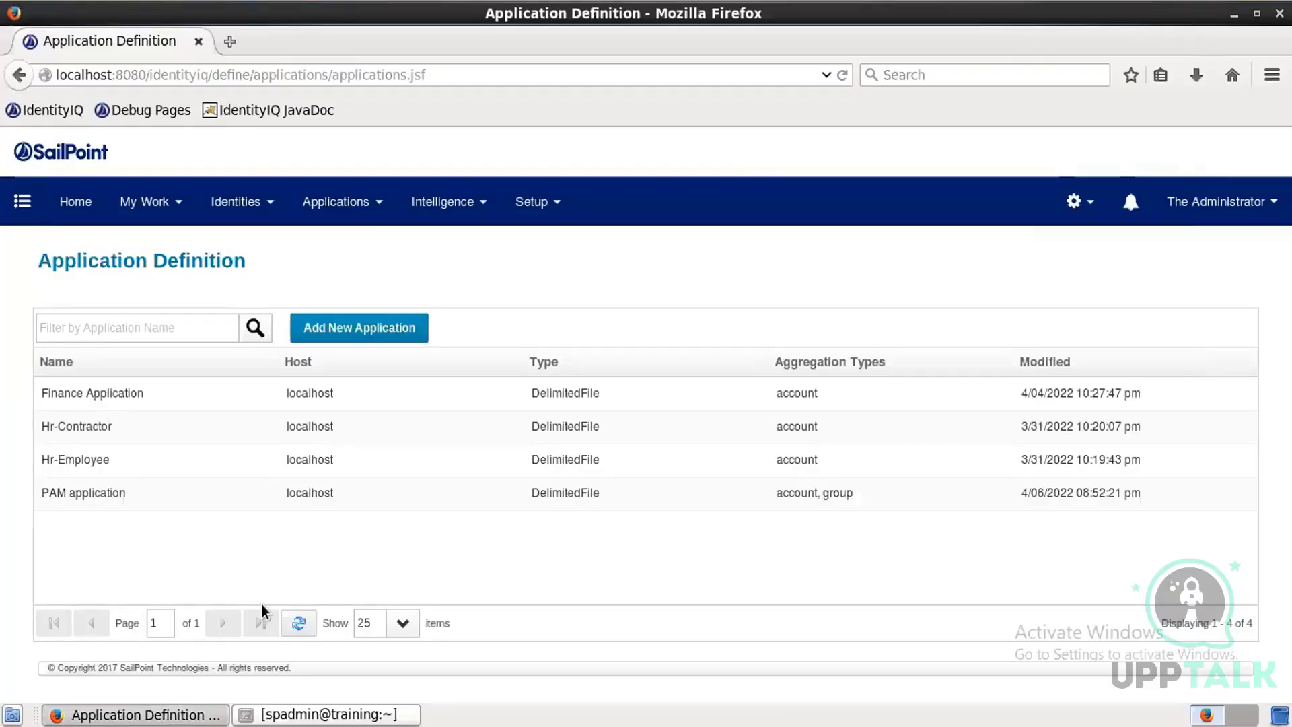
left_click(306, 331)
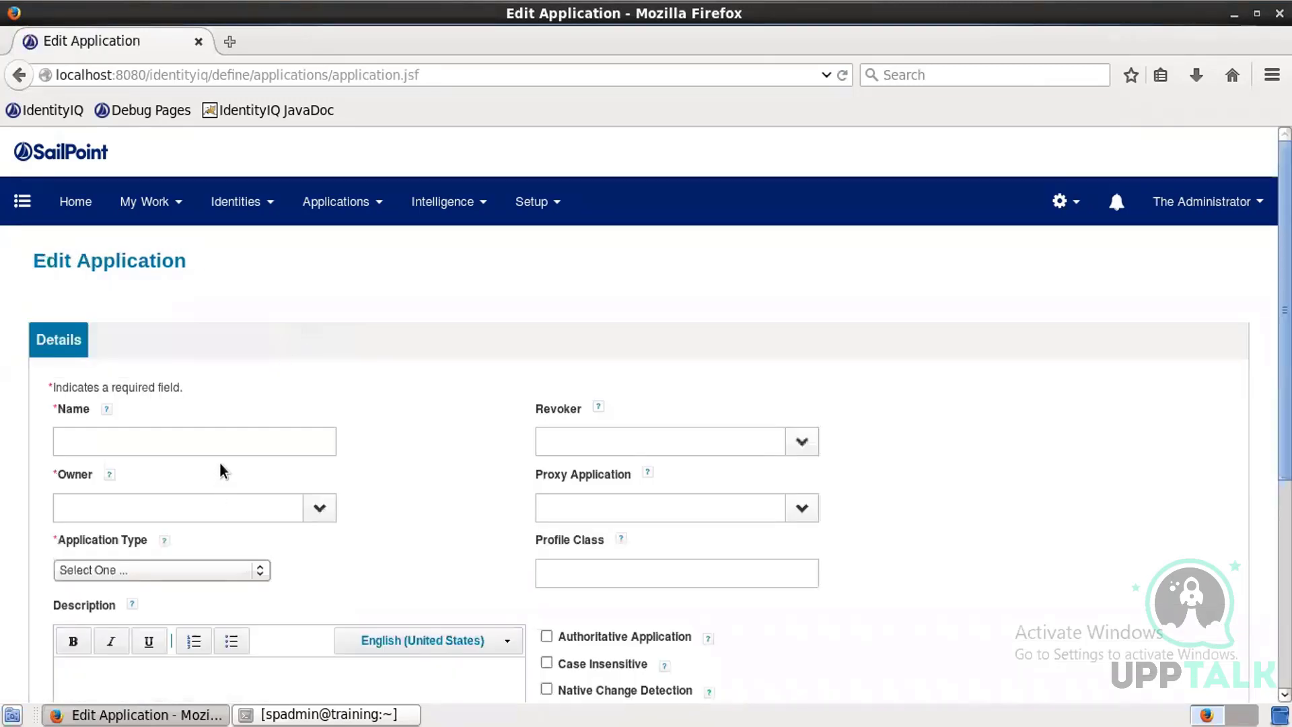
left_click(229, 431)
type("Time Tracking application")
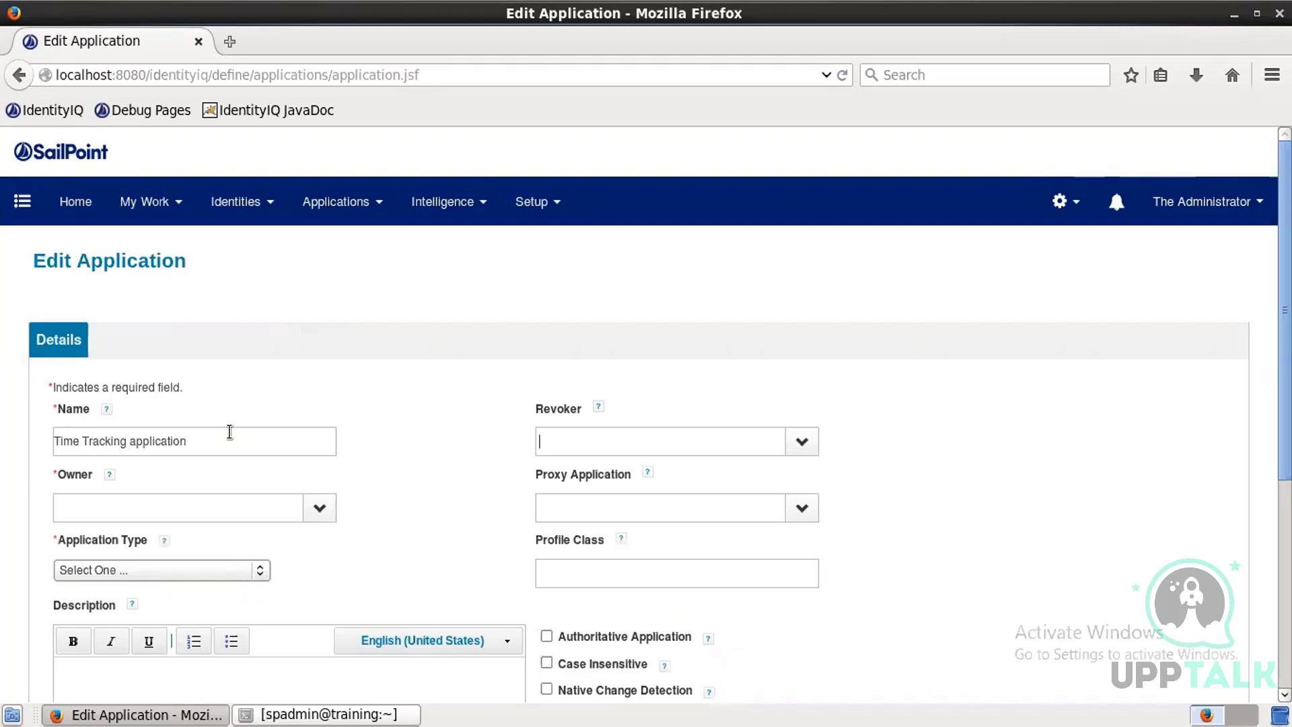
type("spadmin")
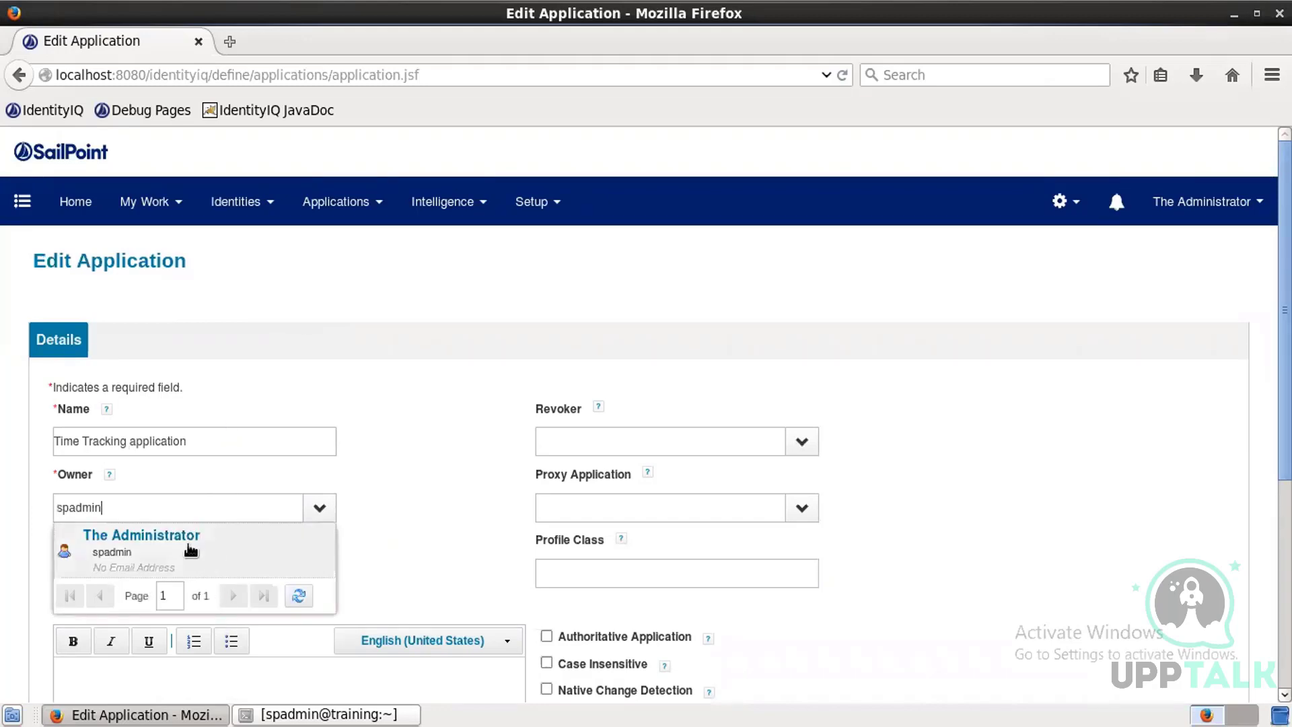
Step: Set the application owner to The Administrator and the application type to JDBC
left_click(183, 544)
left_click(193, 567)
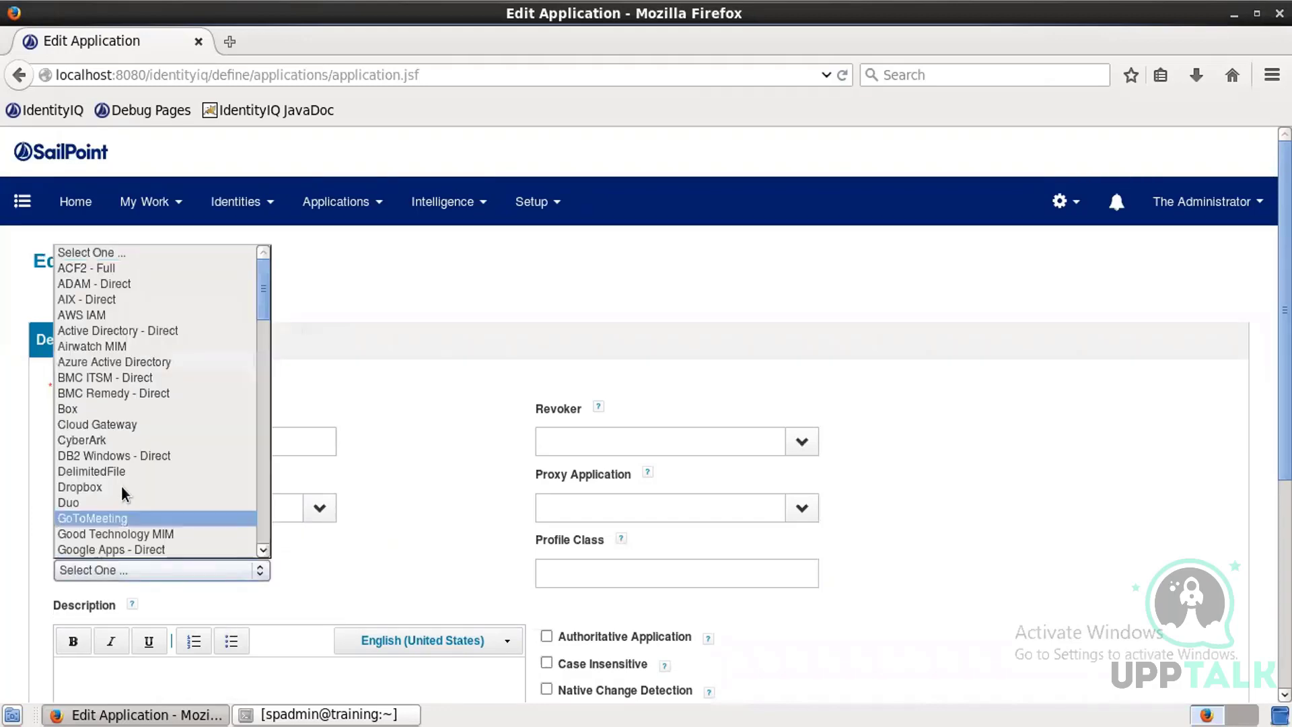
scroll(119, 482, "down", 4)
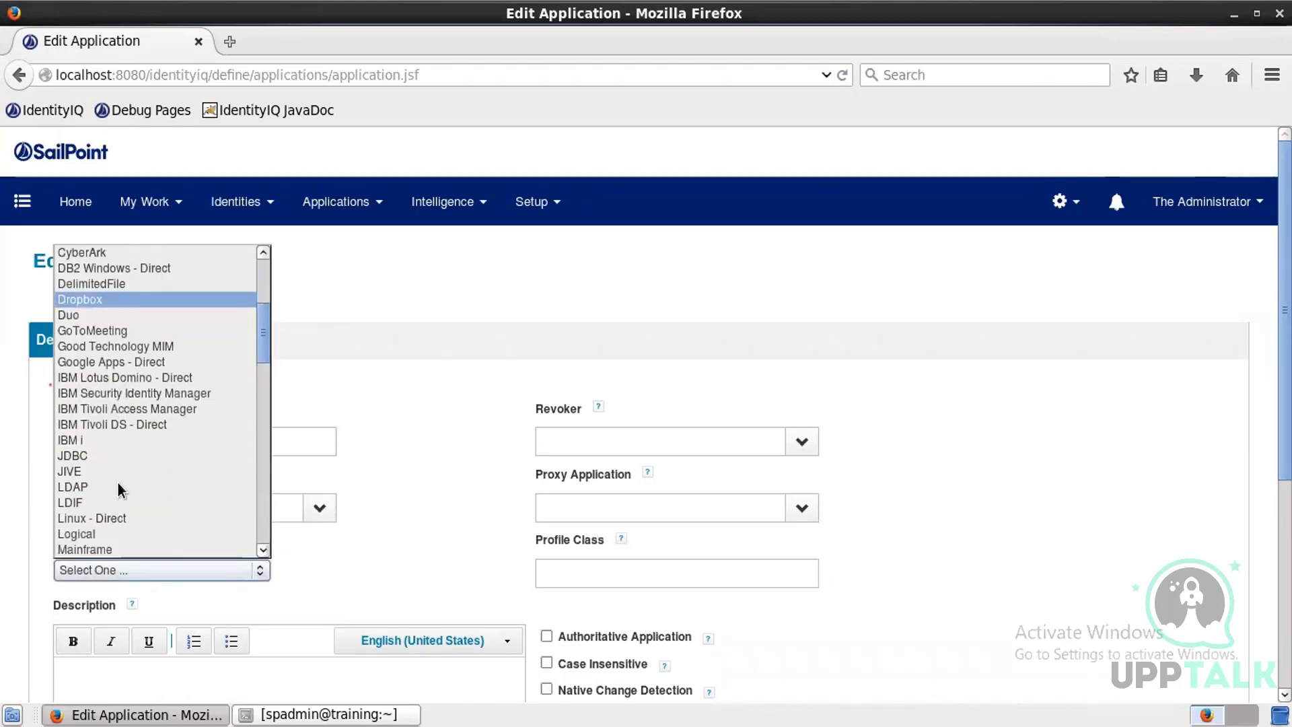
left_click(89, 458)
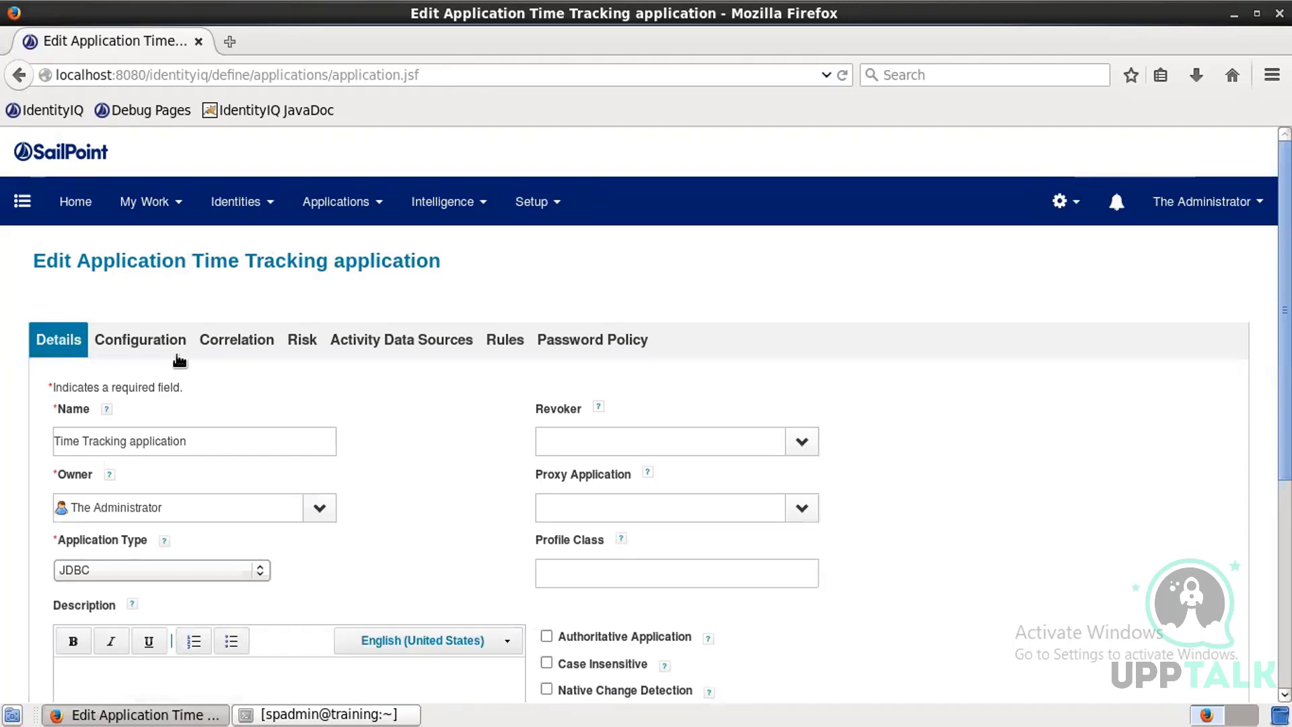
Step: Open the account Configuration settings and enter the JDBC connection password
left_click(177, 354)
scroll(199, 414, "down", 3)
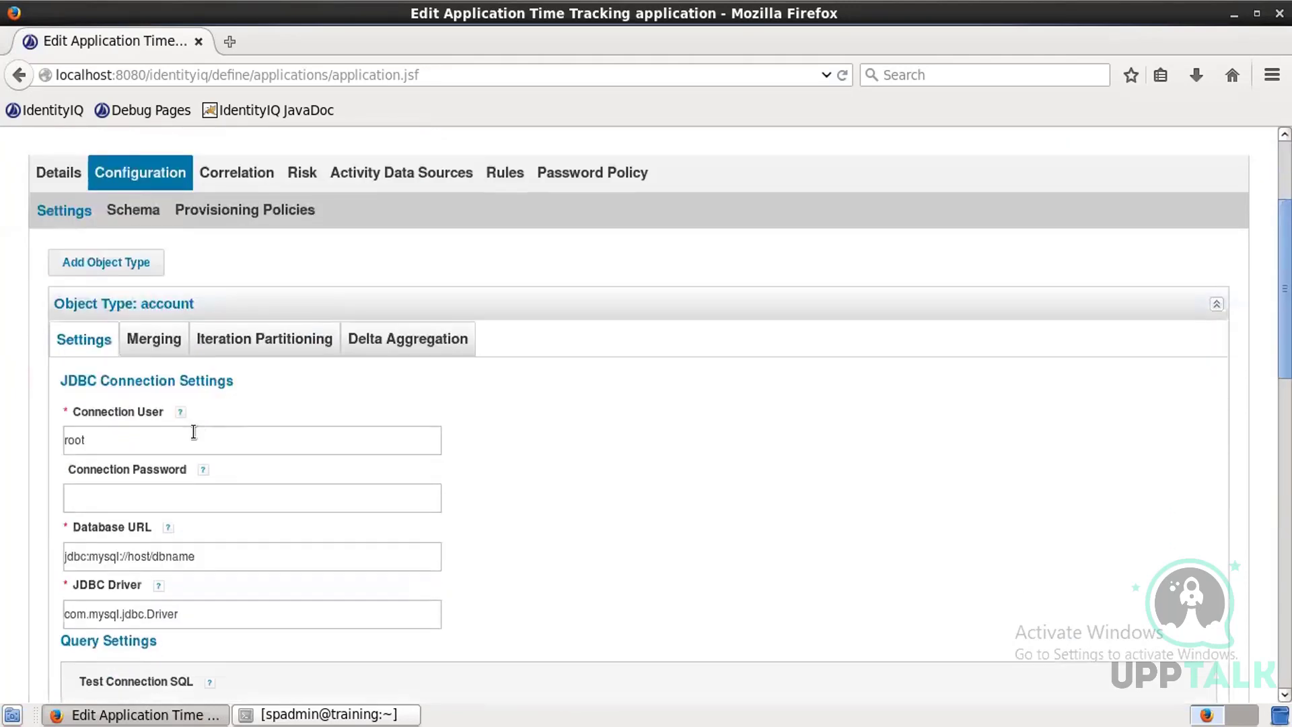
scroll(194, 432, "down", 3)
left_click(177, 390)
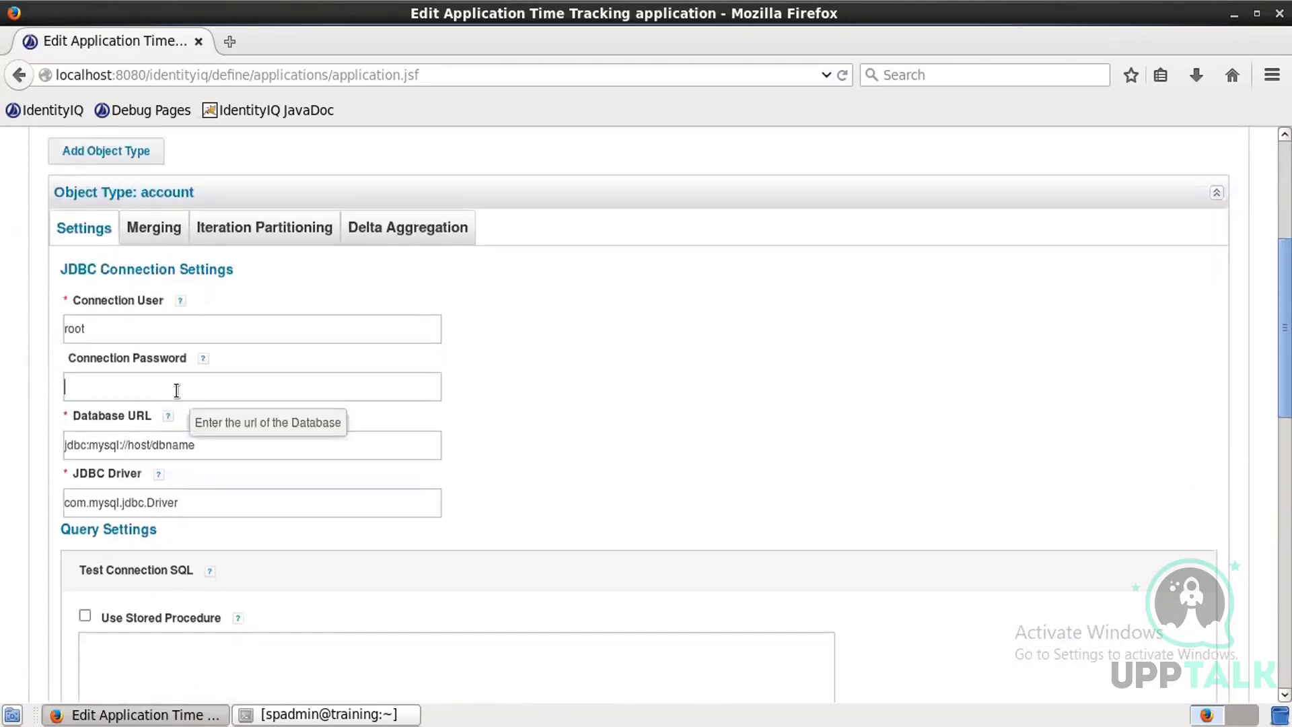
type("root")
Step: Set the database URL to jdbc:mysql://localhost/trakk
double_click(138, 444)
double_click(174, 444)
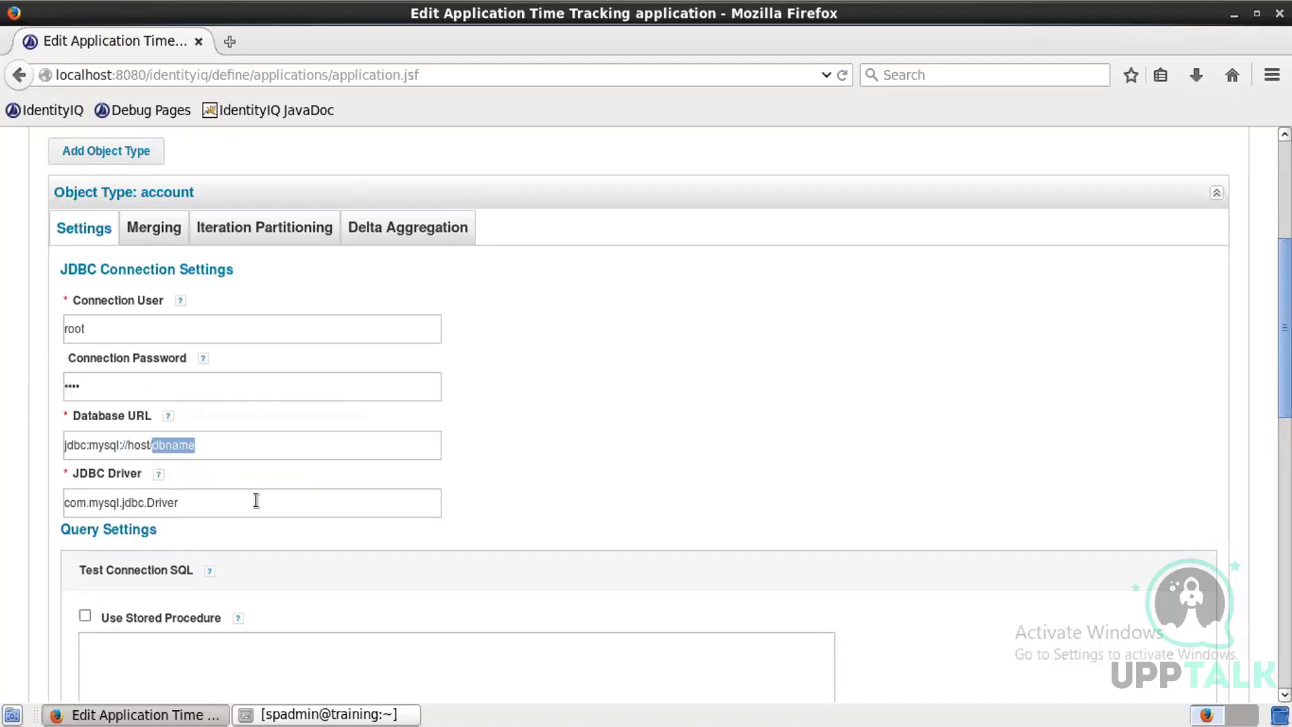
left_click(130, 445)
type("lo")
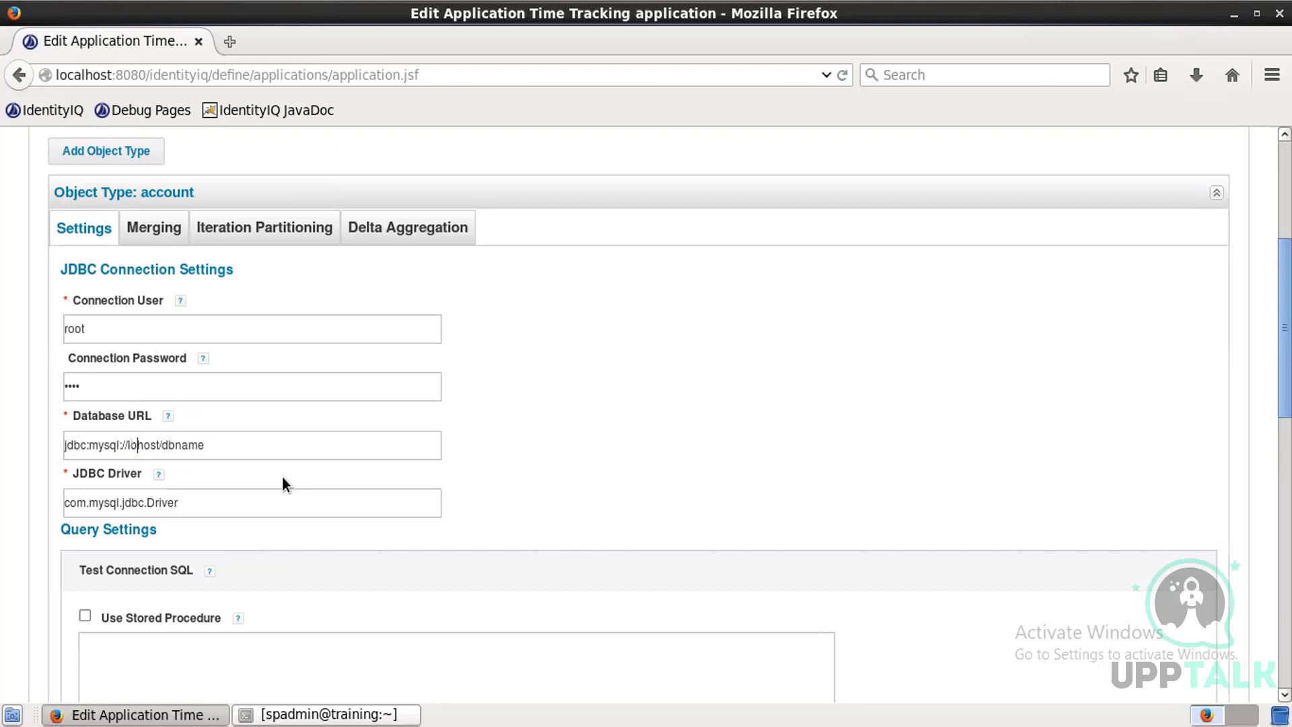
type("cal")
double_click(205, 446)
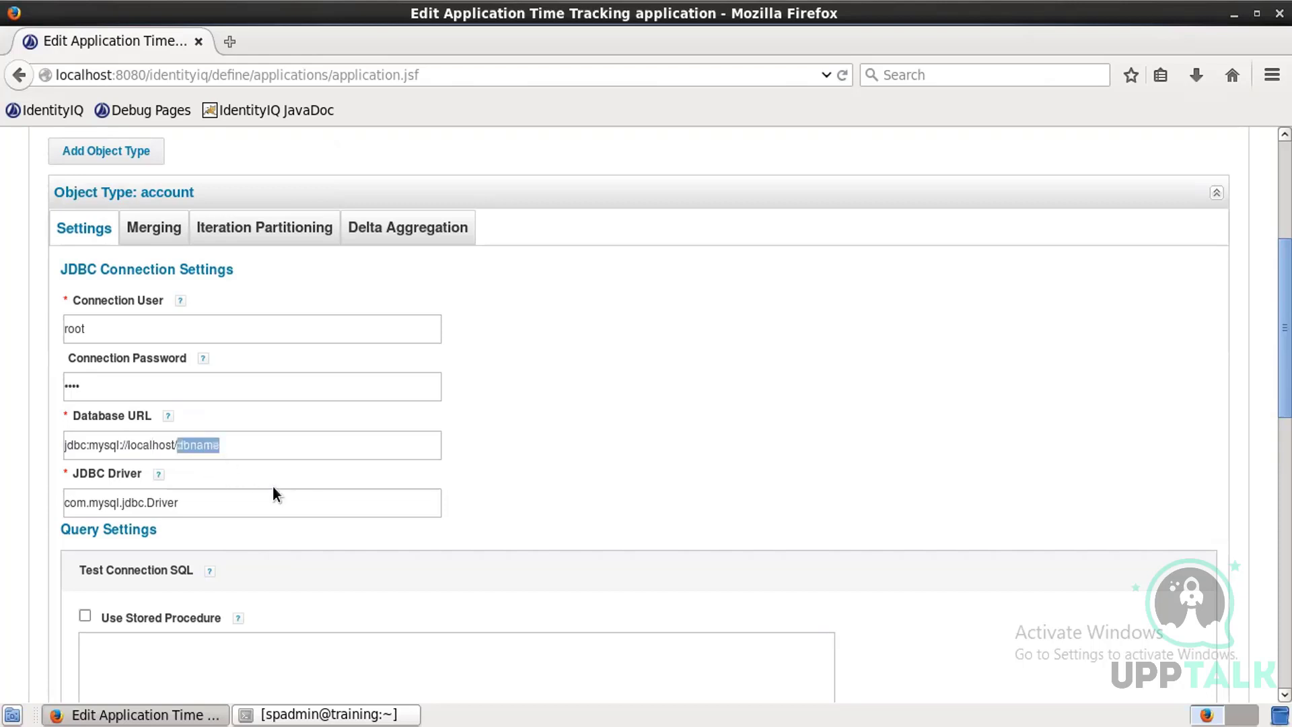
type("at")
key("BackSpace")
key("BackSpace")
type("trakk")
Step: Copy the join query from the terminal and paste it into the SQL Statement field
scroll(273, 487, "down", 10)
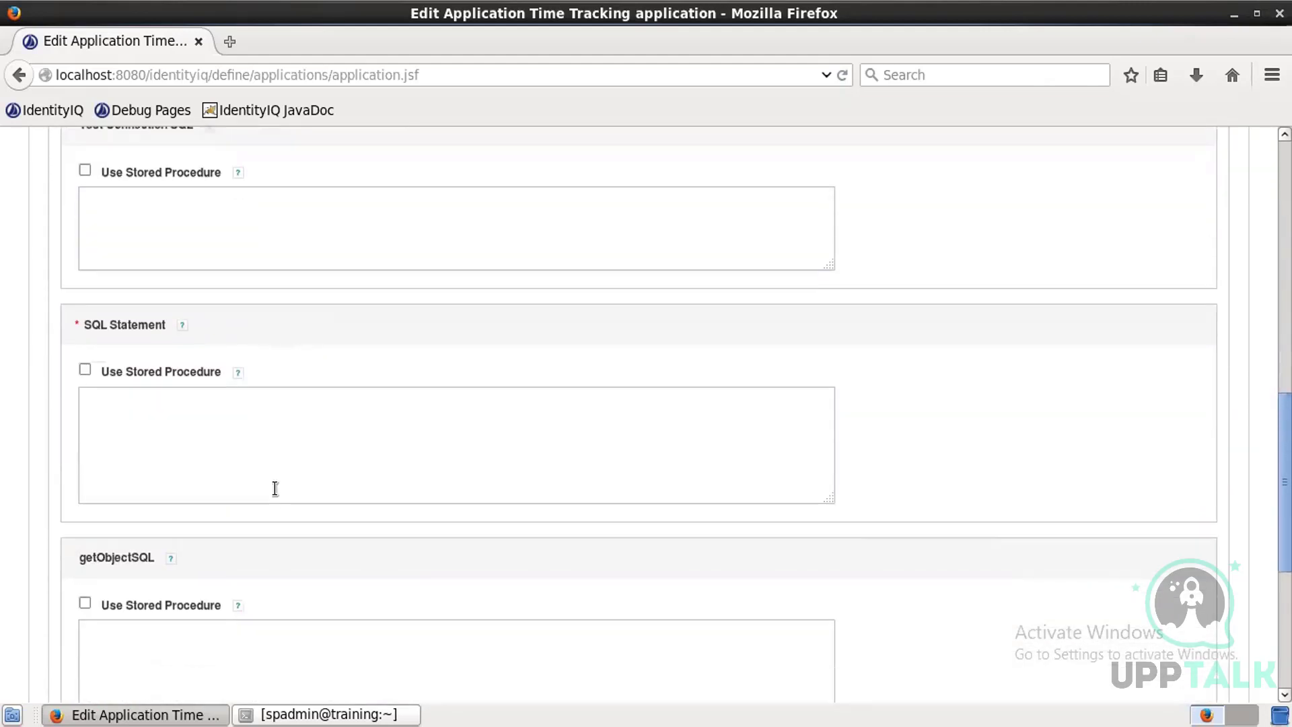
scroll(275, 488, "up", 1)
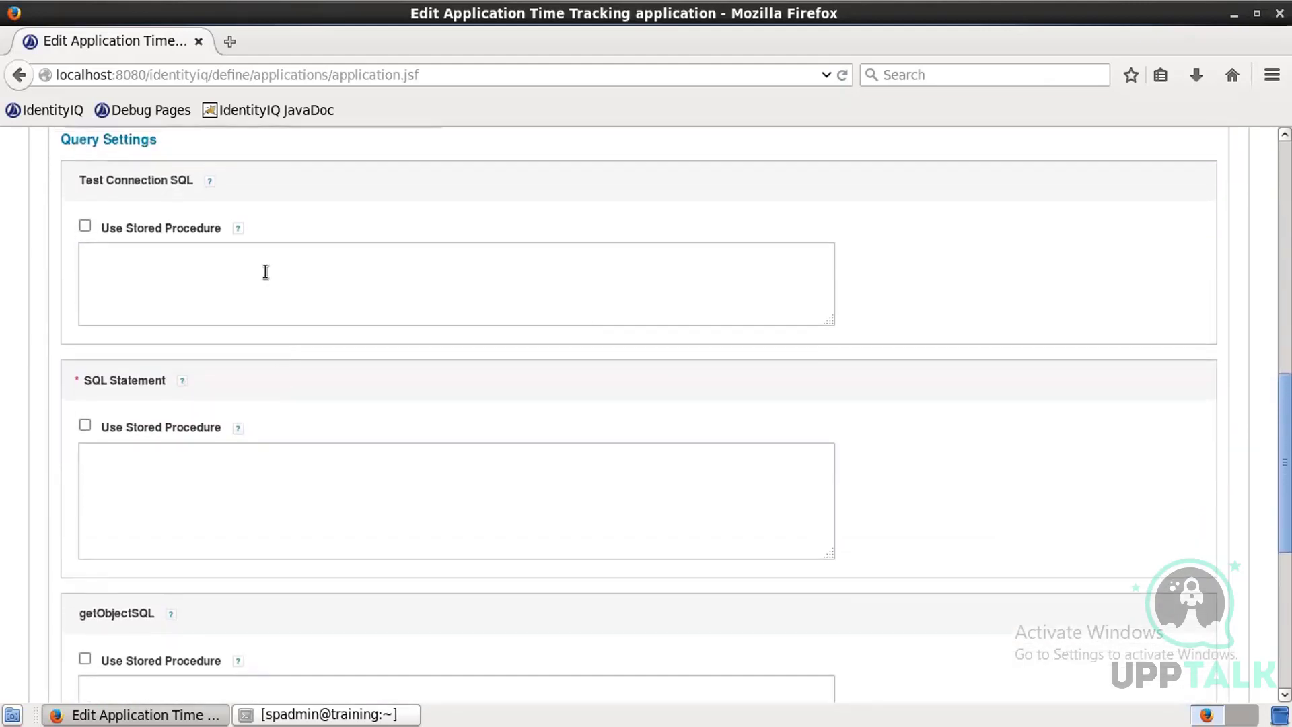
left_click(239, 487)
left_click(186, 713)
left_click(267, 714)
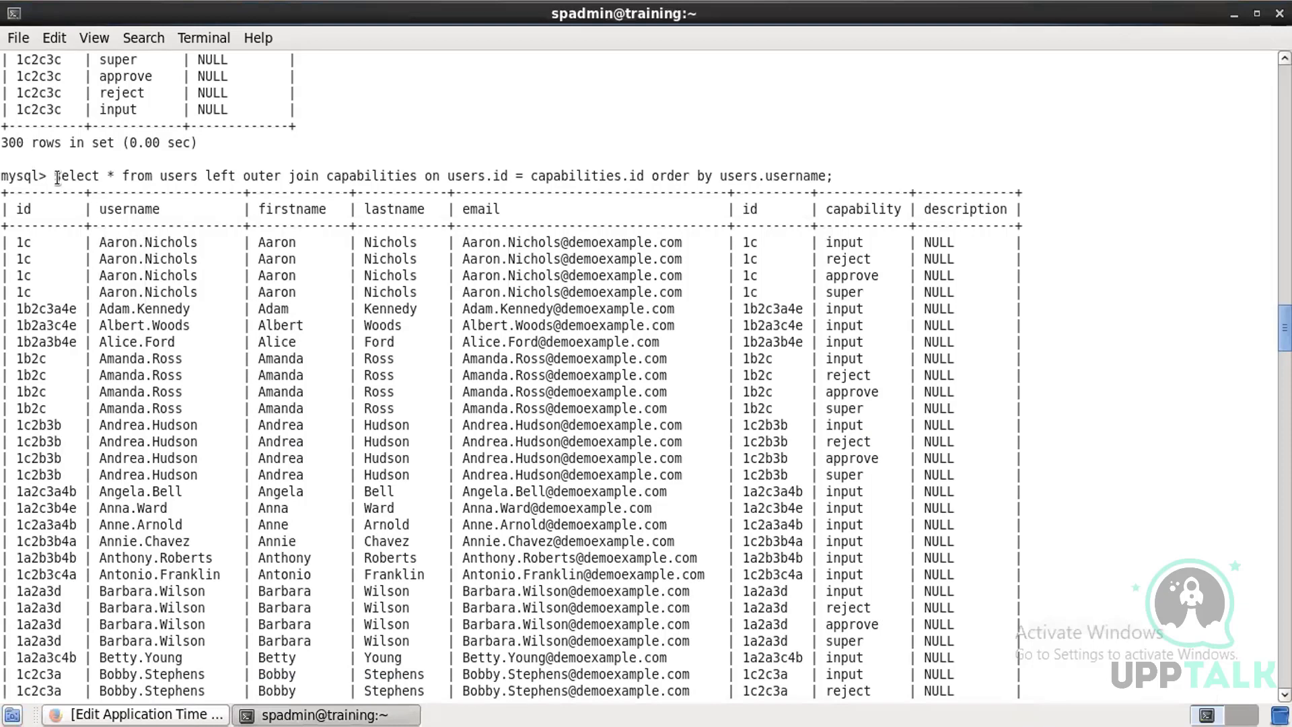
left_click_drag(57, 177, 832, 177)
right_click(803, 177)
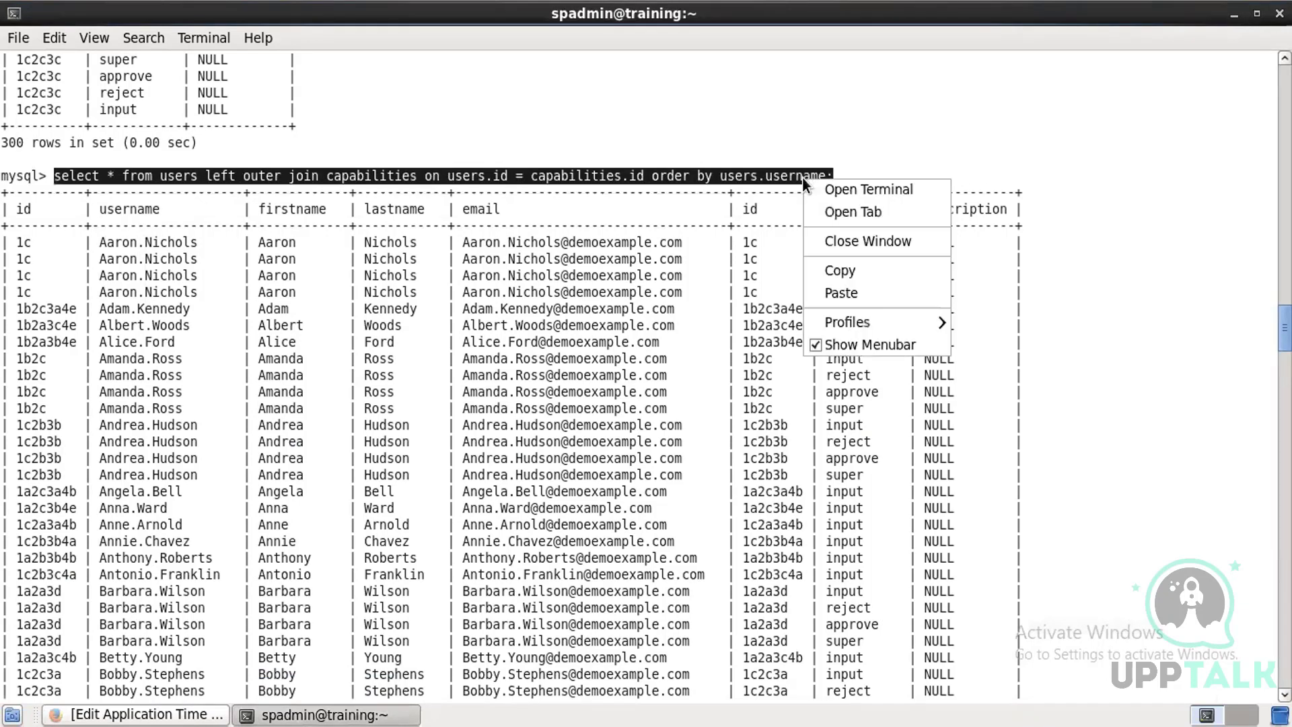
left_click(831, 271)
key("alt+Tab")
left_click(288, 473)
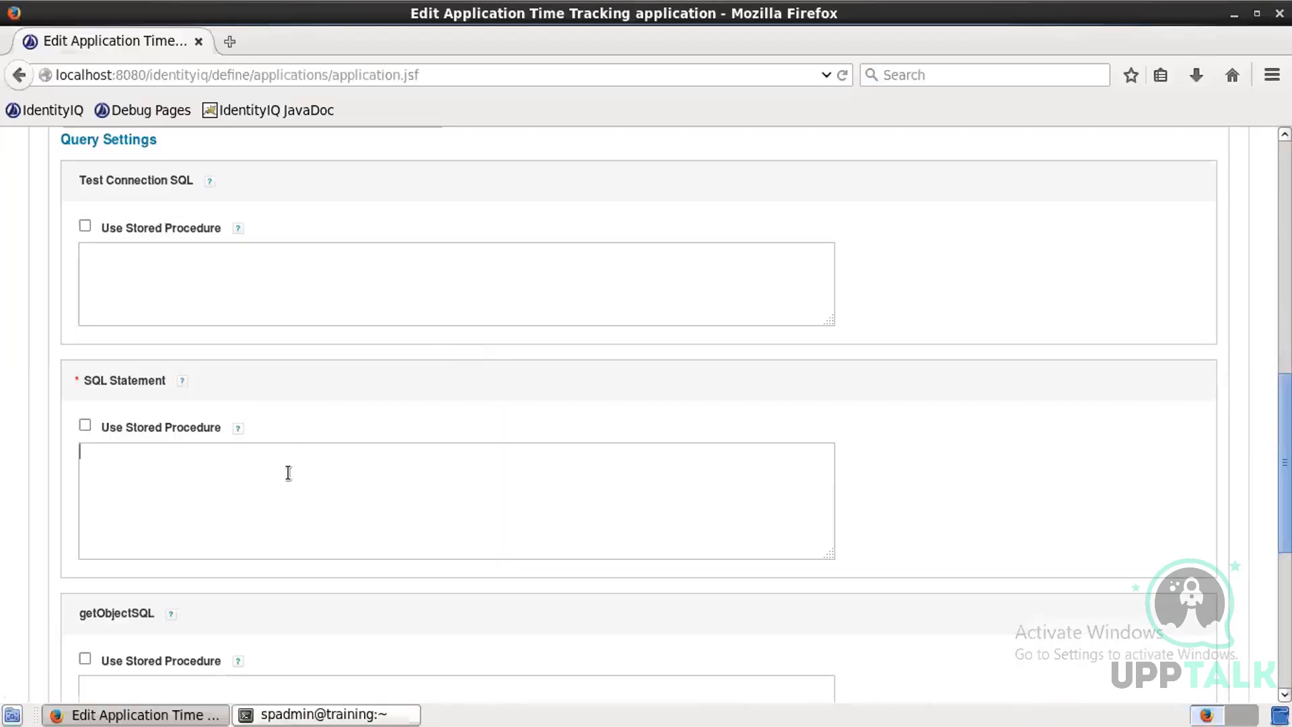
right_click(288, 473)
left_click(331, 567)
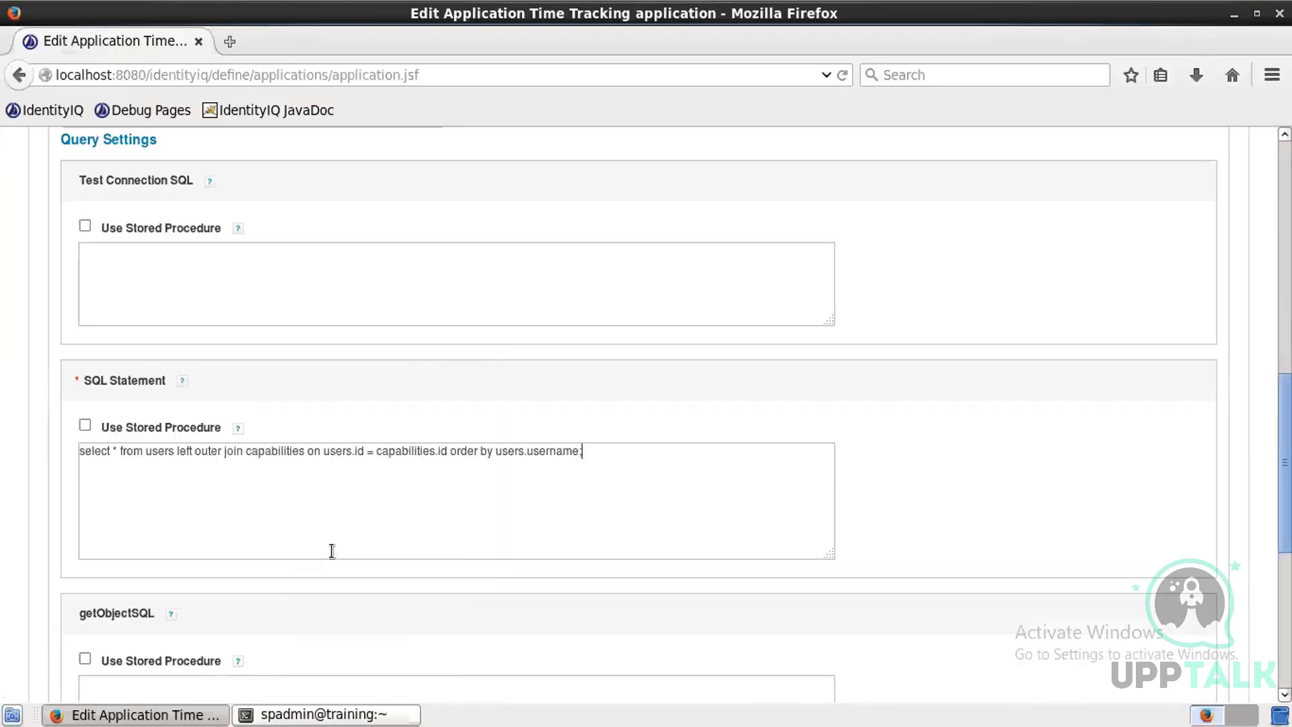
Step: Paste the same join query into the getObjectSQL field
scroll(355, 509, "down", 2)
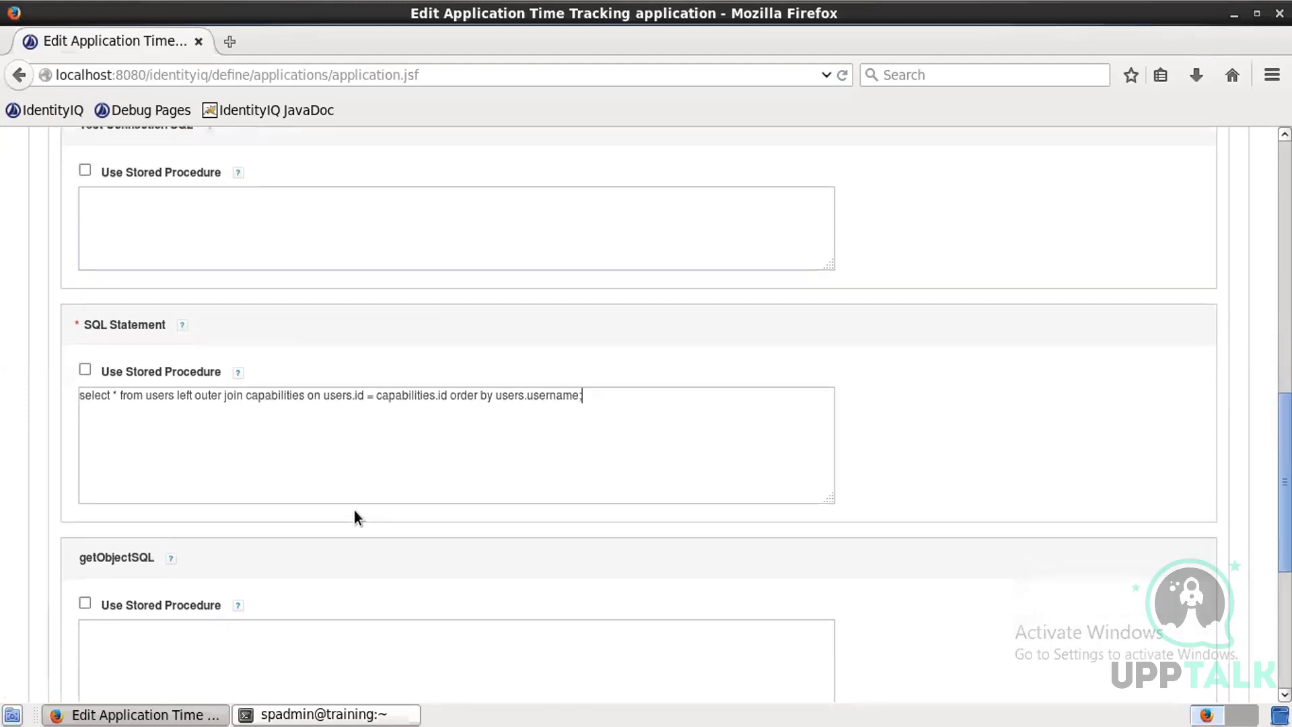
scroll(354, 510, "down", 2)
left_click(358, 583)
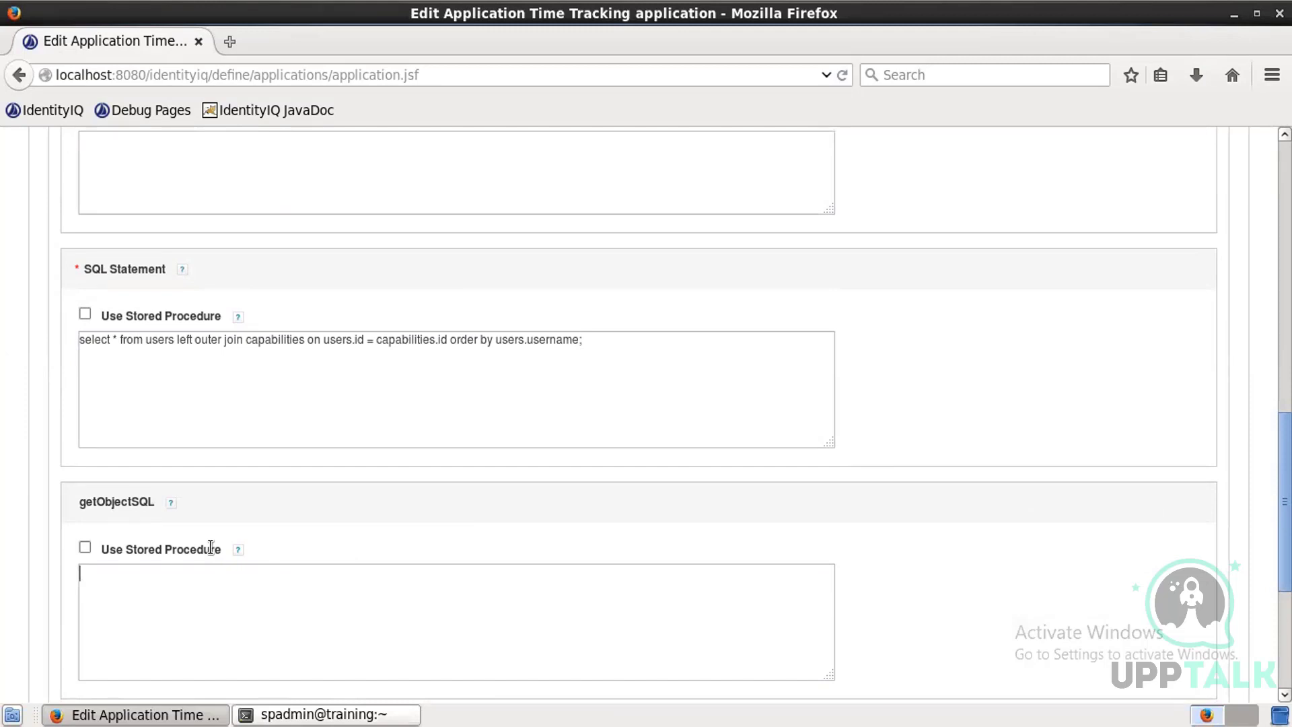
key("ctrl+v")
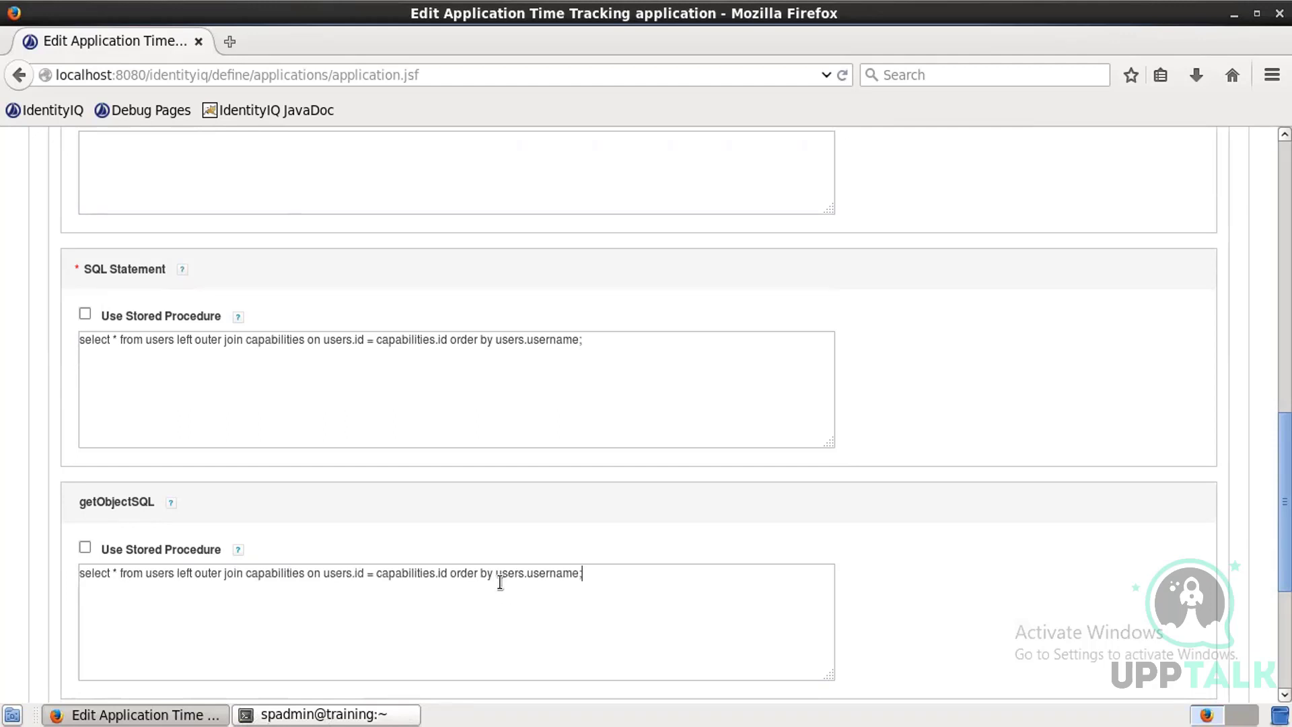
Step: Replace the getObjectSQL query's order by clause with where users.username = '${identity}'
left_click_drag(490, 574, 450, 574)
type("where")
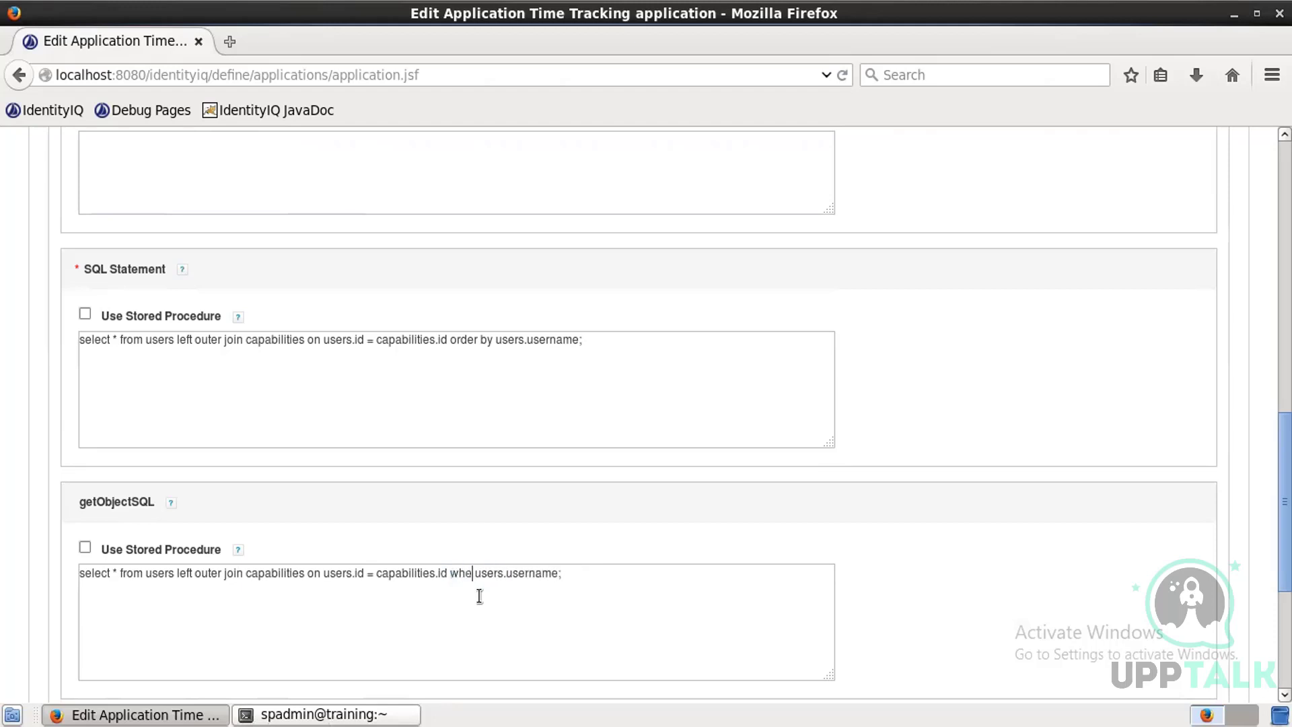
left_click(570, 574)
type("= '")
key("BackSpace")
type("'$")
type("{")
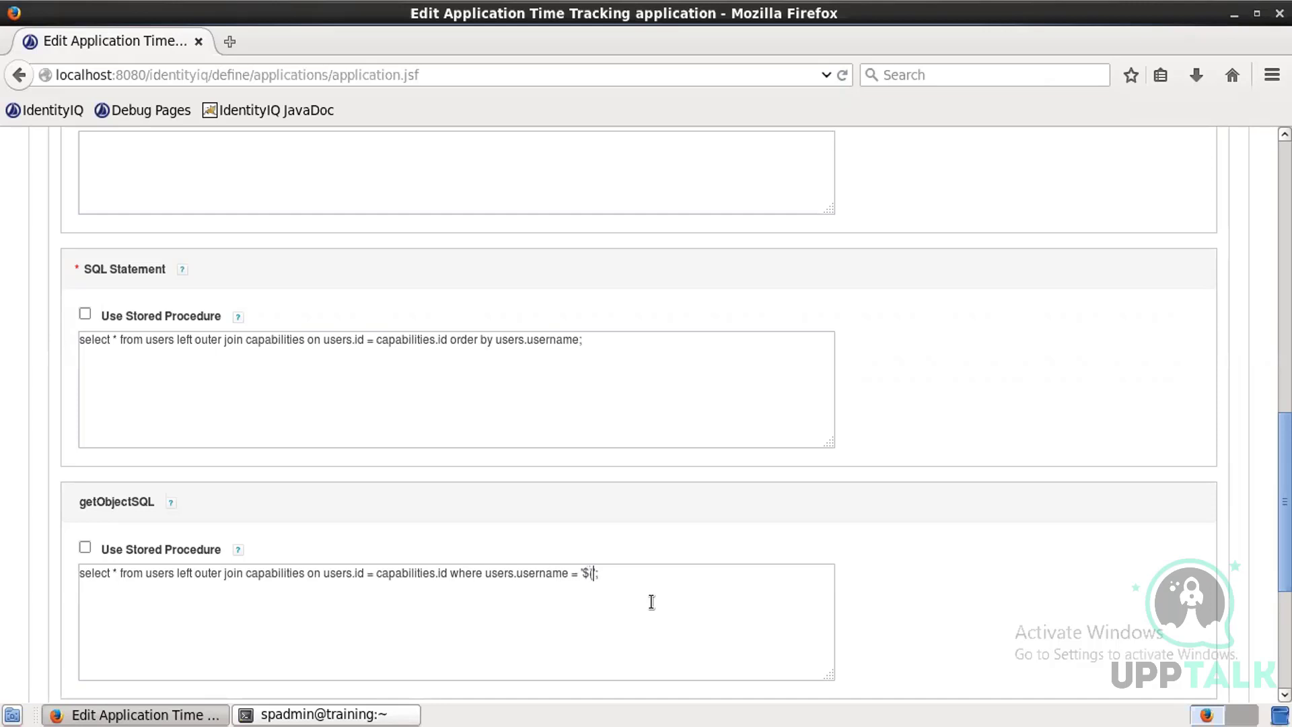
type(")")
key("Left")
type("identity")
Step: Test the application's database connection
scroll(550, 575, "down", 3)
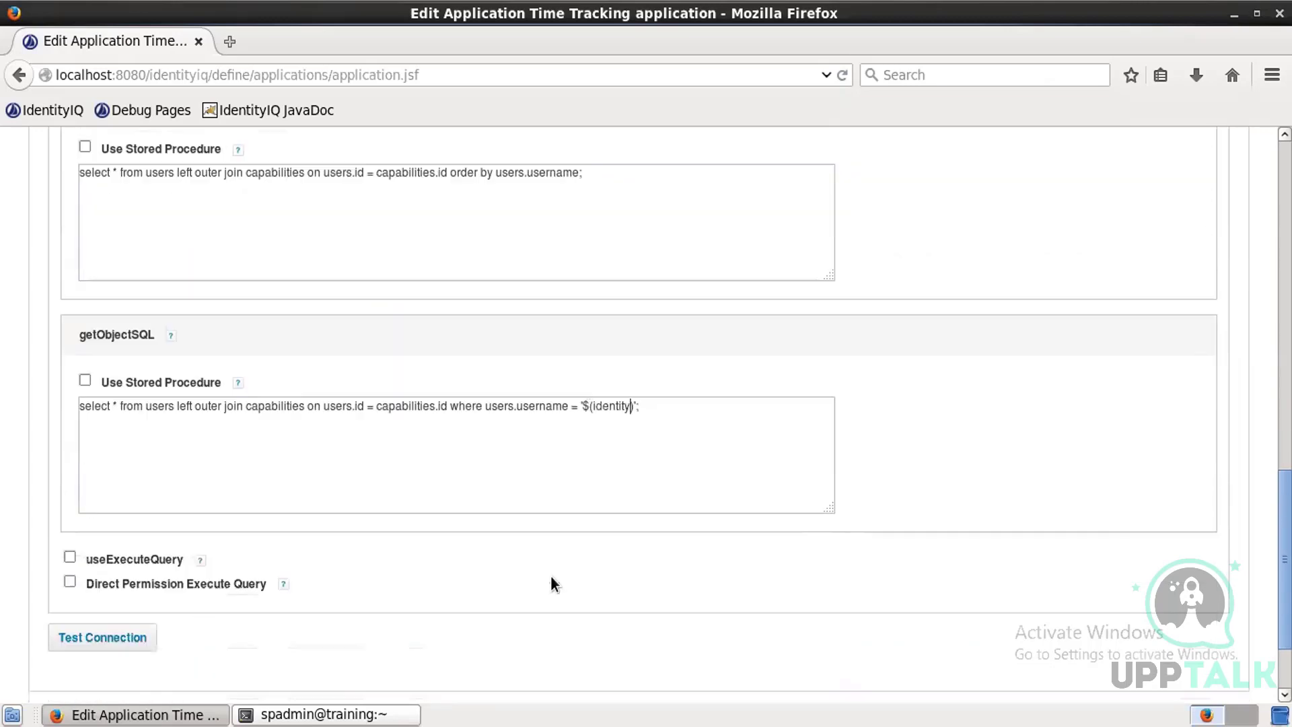
scroll(538, 581, "down", 1)
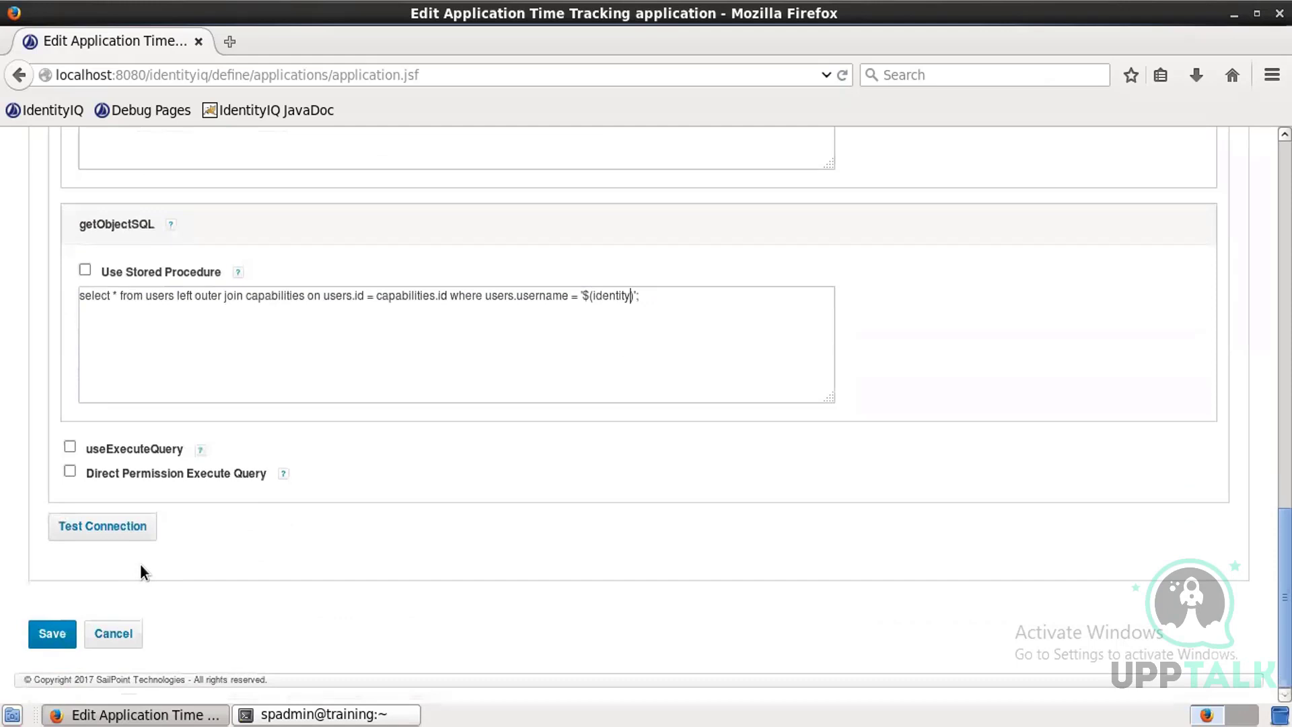
left_click(132, 531)
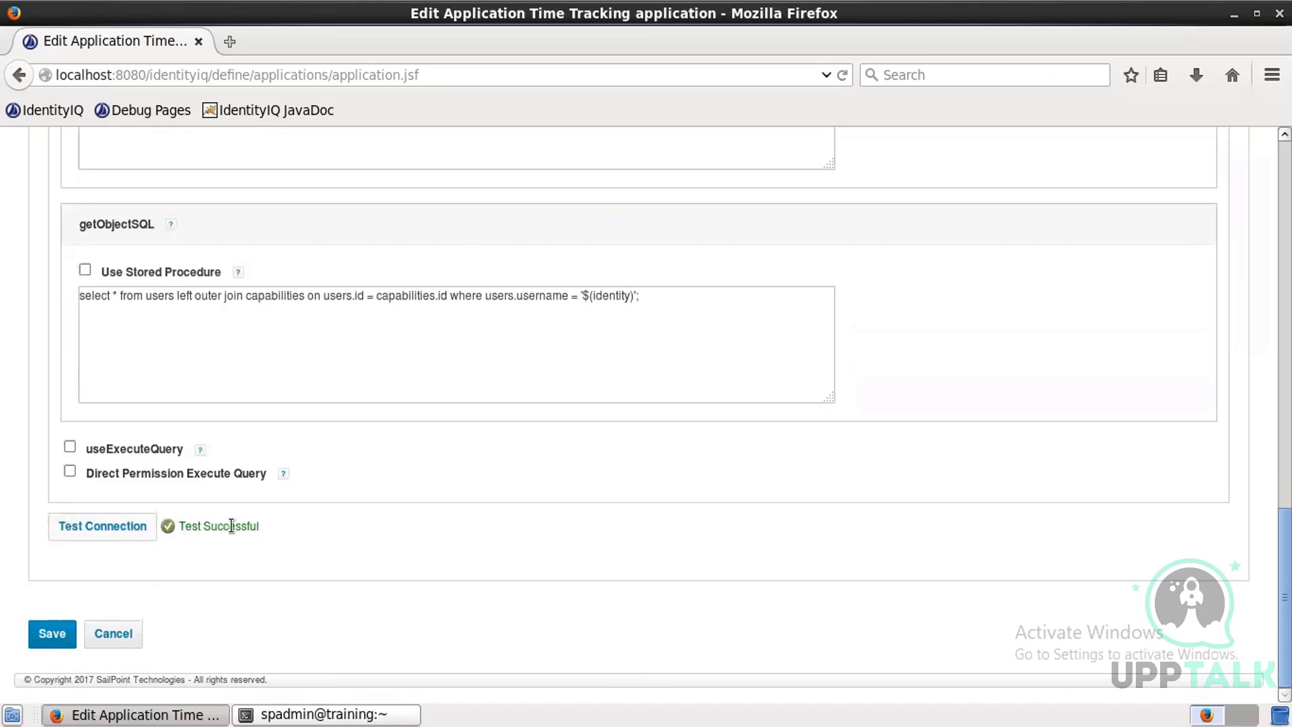
Step: Remove the last letter of the database URL, making it jdbc:mysql://localhost/trak
scroll(231, 508, "up", 8)
scroll(234, 506, "up", 2)
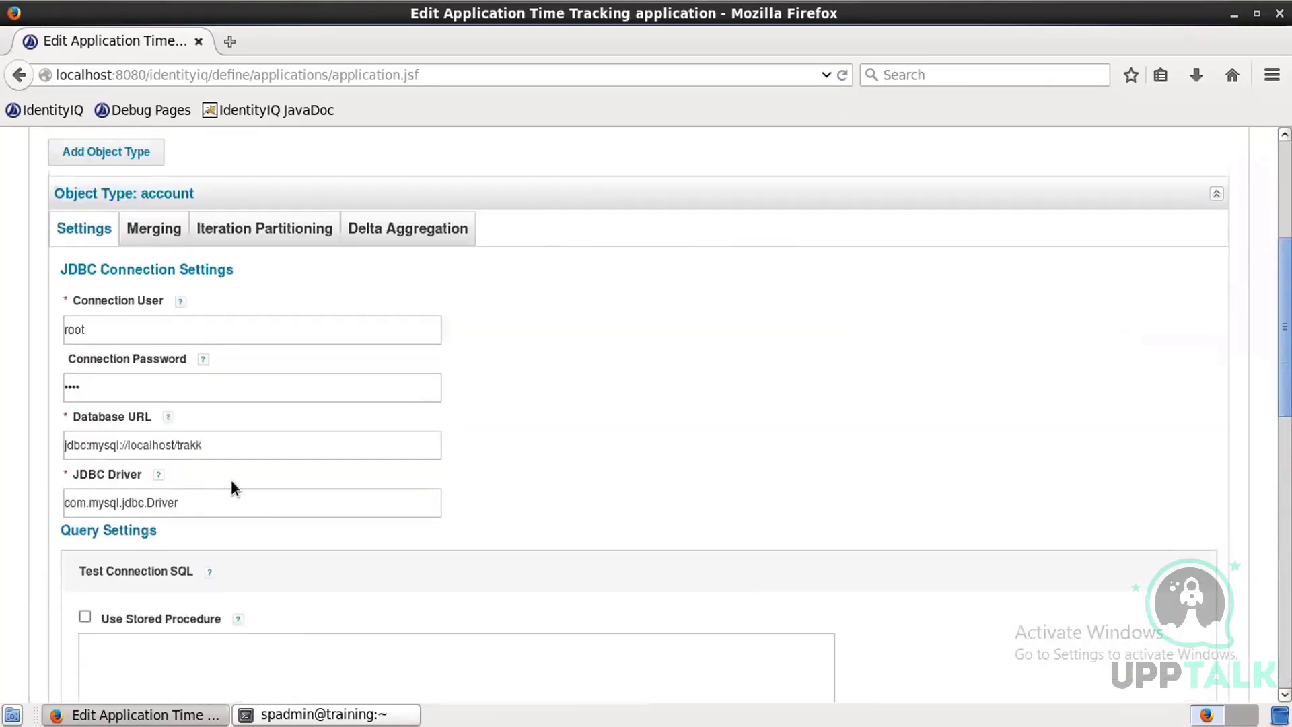
left_click(243, 432)
left_click(246, 445)
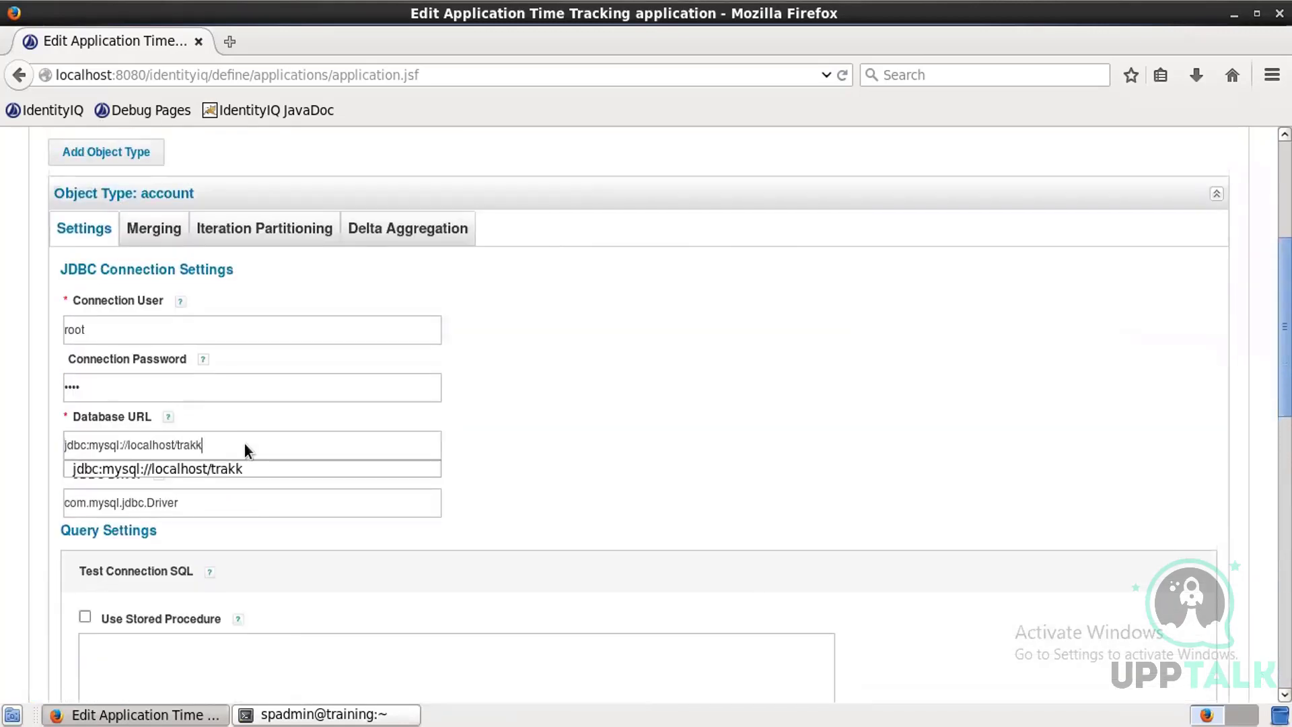
key("BackSpace")
left_click(581, 445)
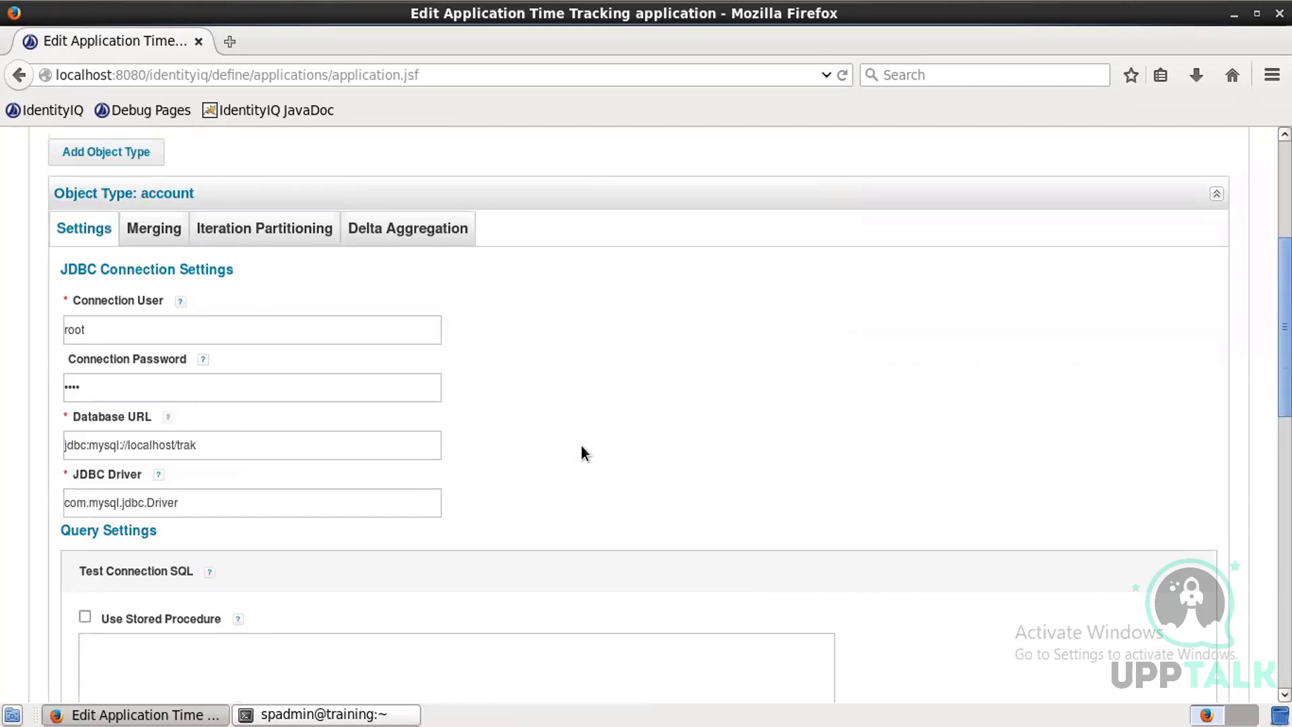
Step: Test the database connection with the altered URL
scroll(580, 455, "down", 10)
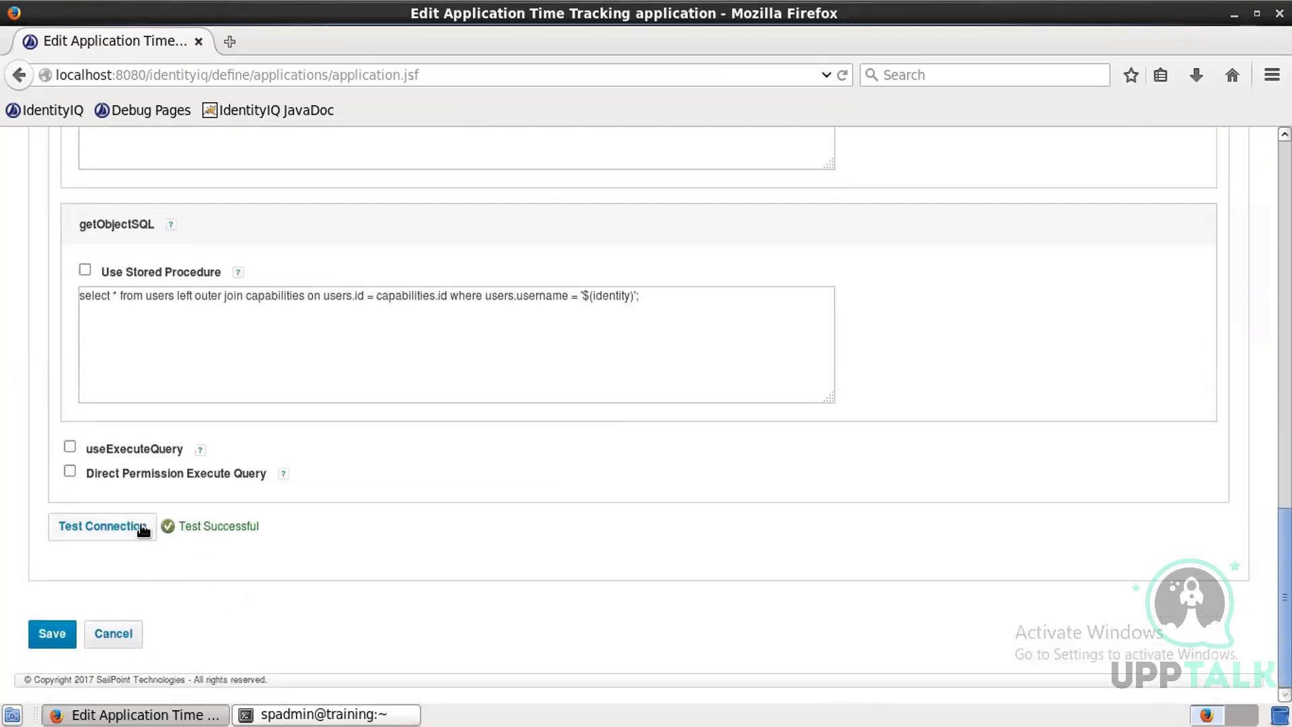
left_click(144, 531)
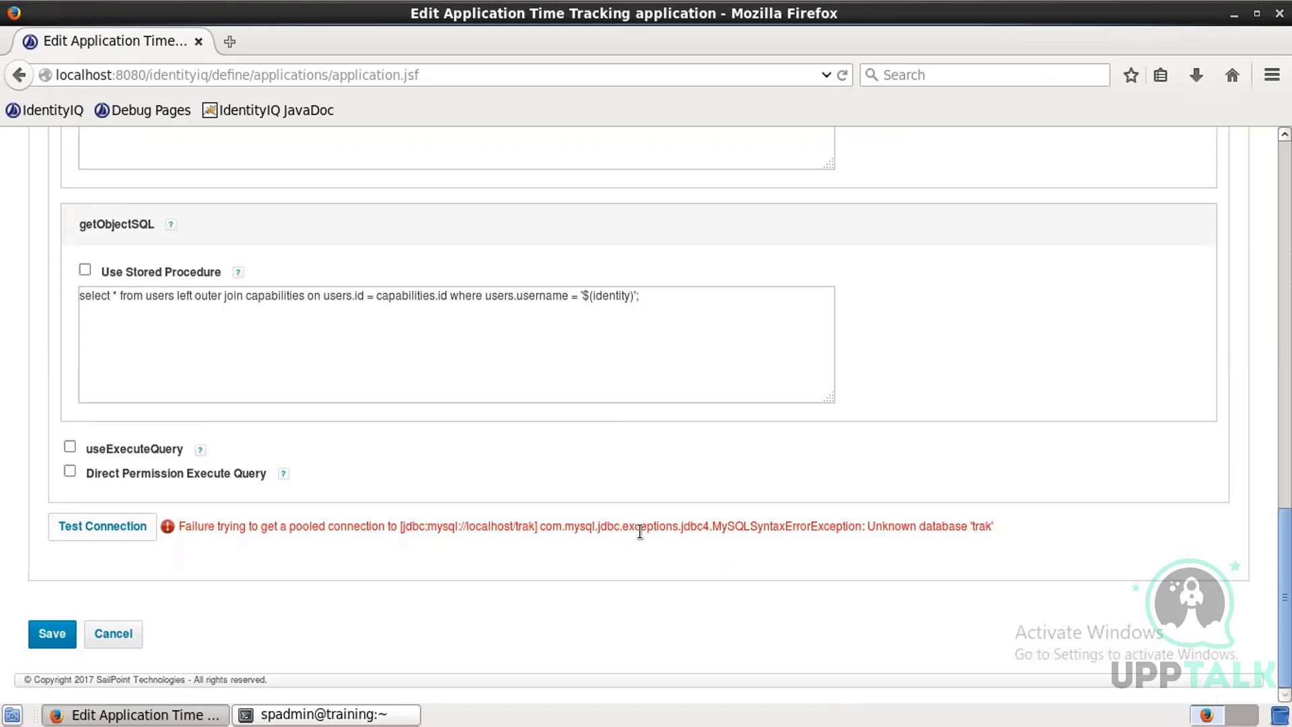
Step: Restore the database URL to jdbc:mysql://localhost/trakk
scroll(640, 531, "up", 10)
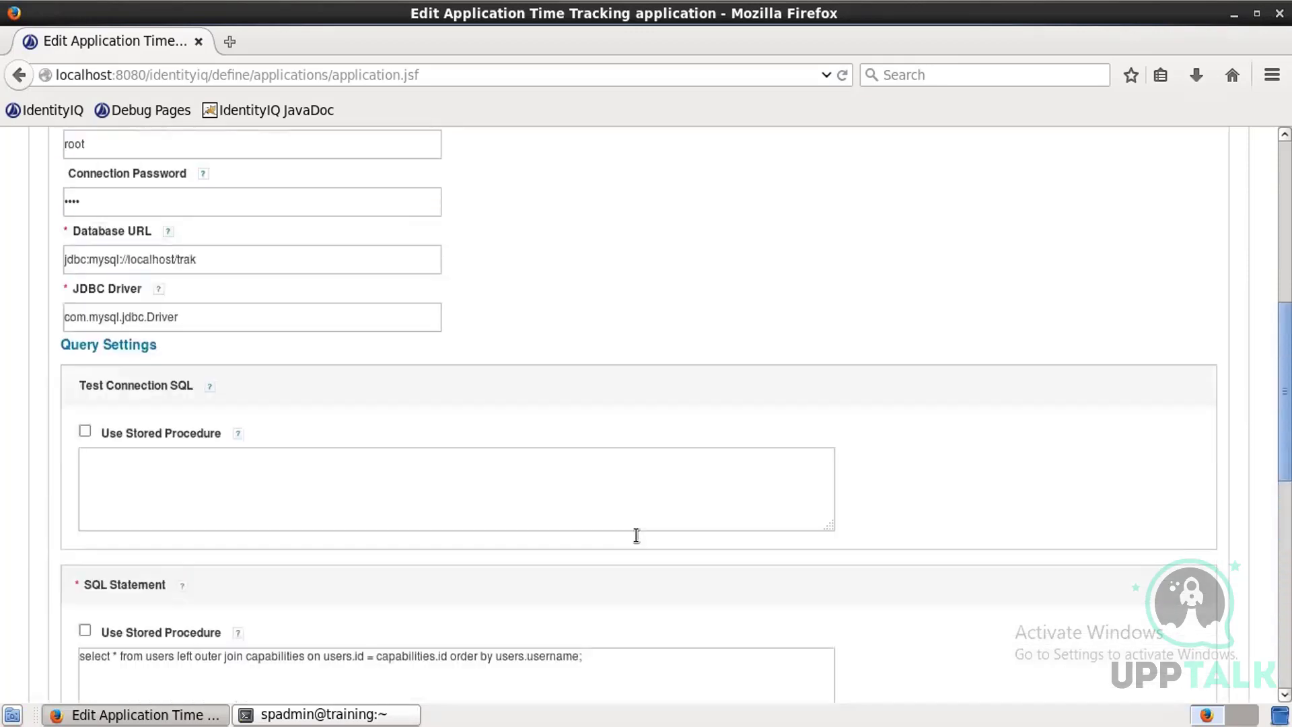
left_click(271, 287)
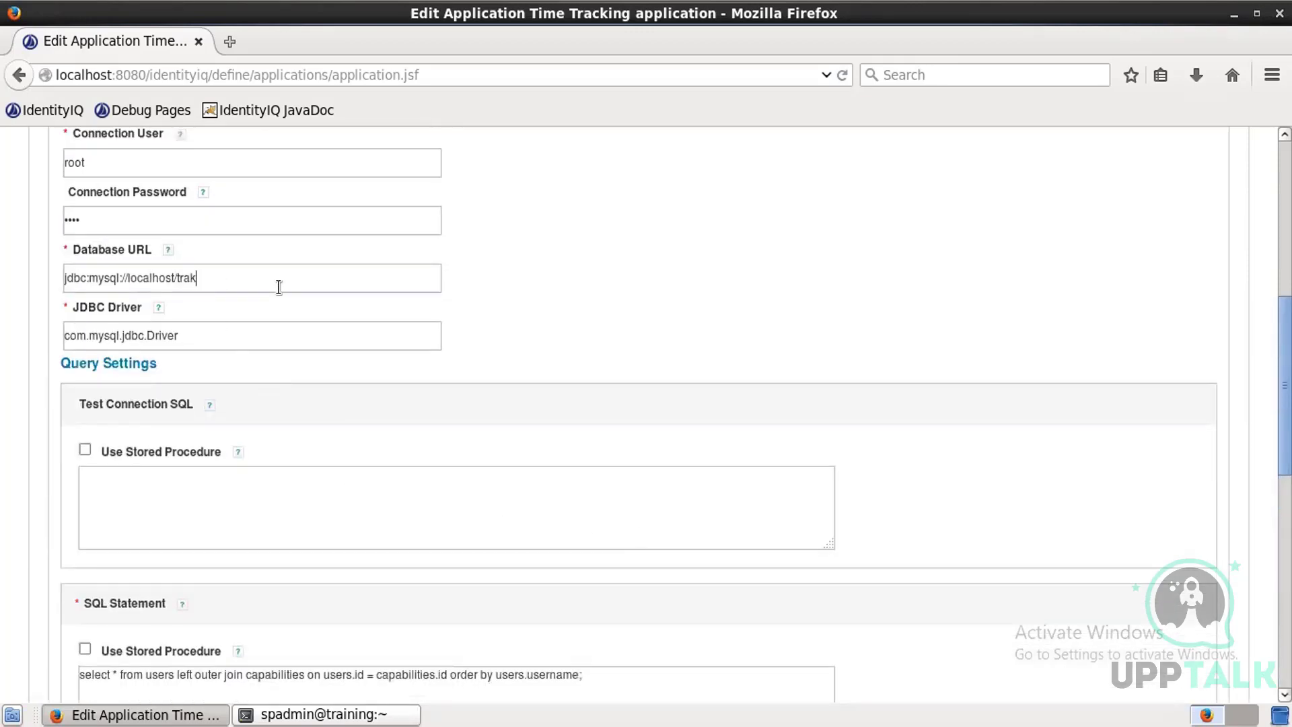
type("k")
left_click(523, 265)
Step: Test the database connection again with the restored URL
scroll(526, 265, "down", 10)
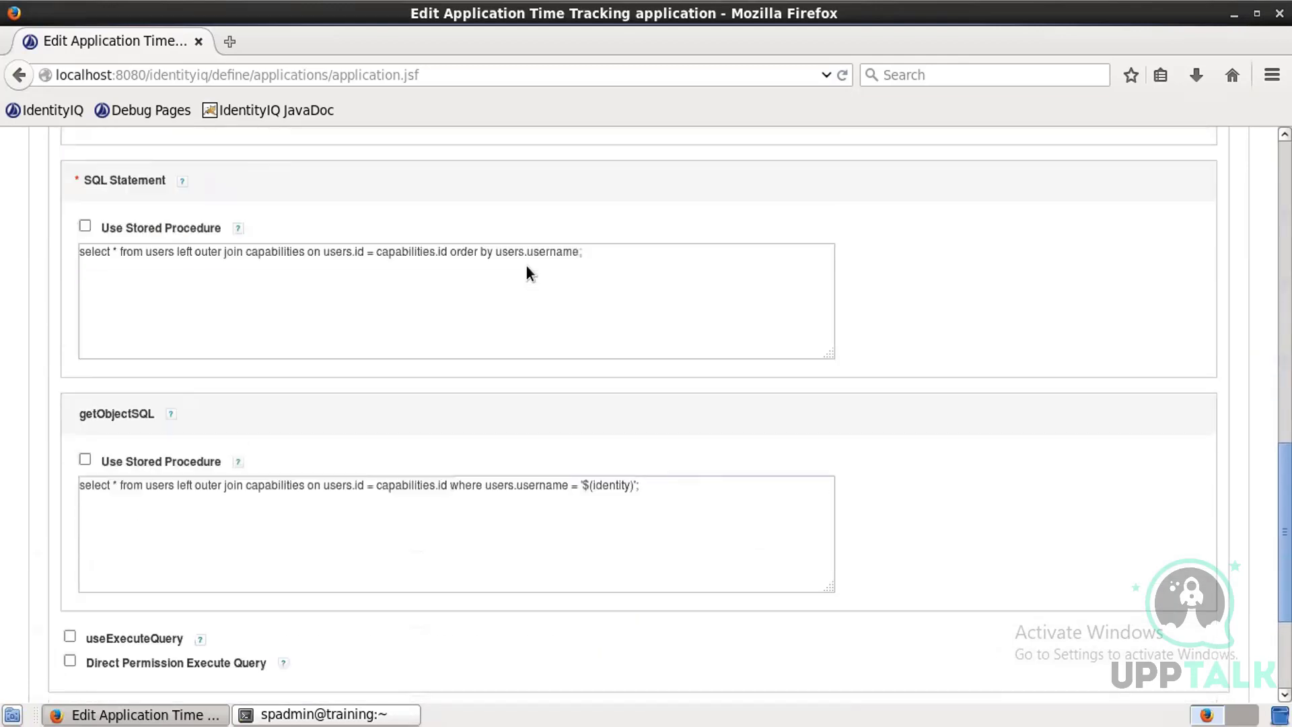
scroll(526, 265, "down", 3)
left_click(144, 519)
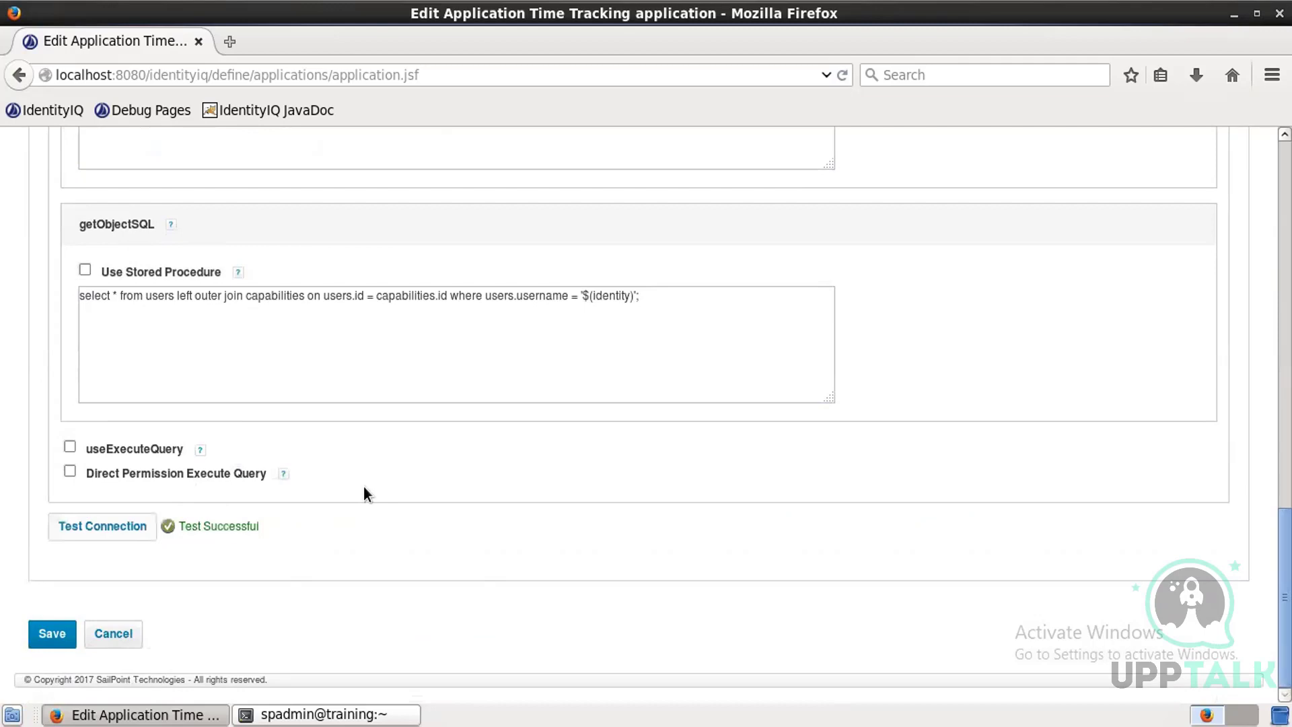
Step: Discover the schema attributes for the account object type
scroll(364, 487, "up", 12)
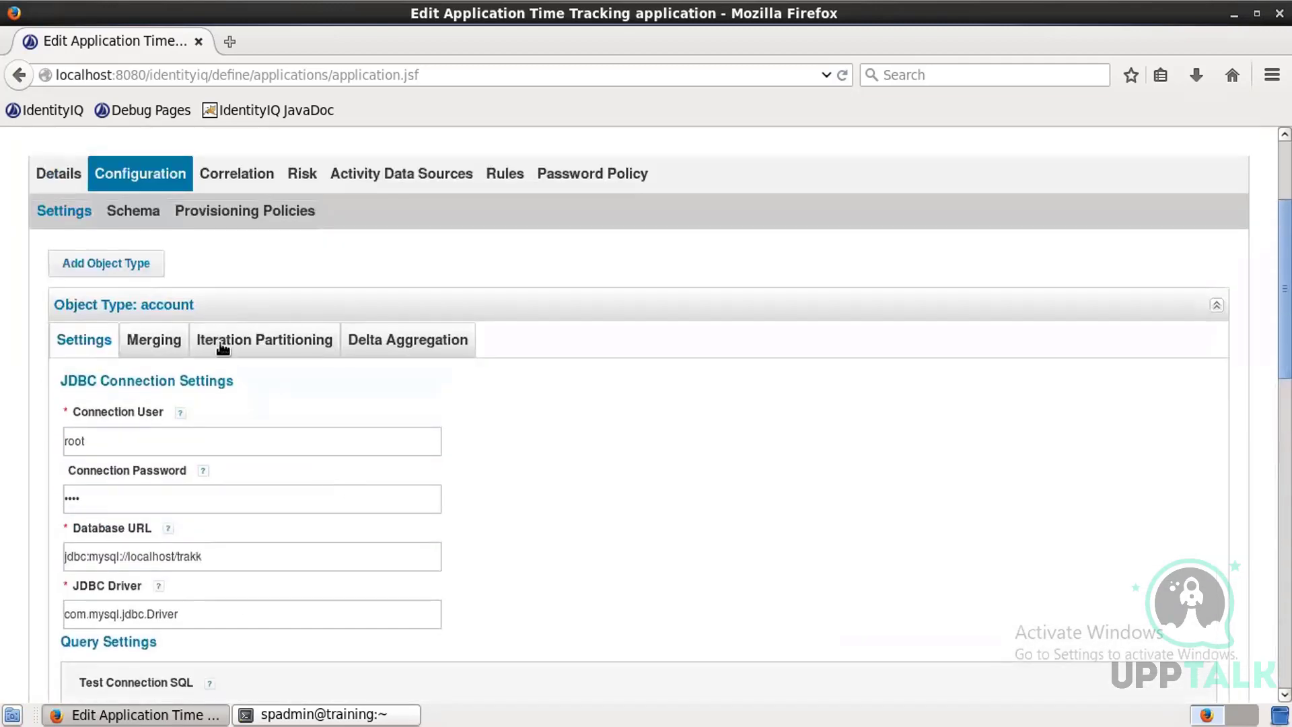
left_click(134, 209)
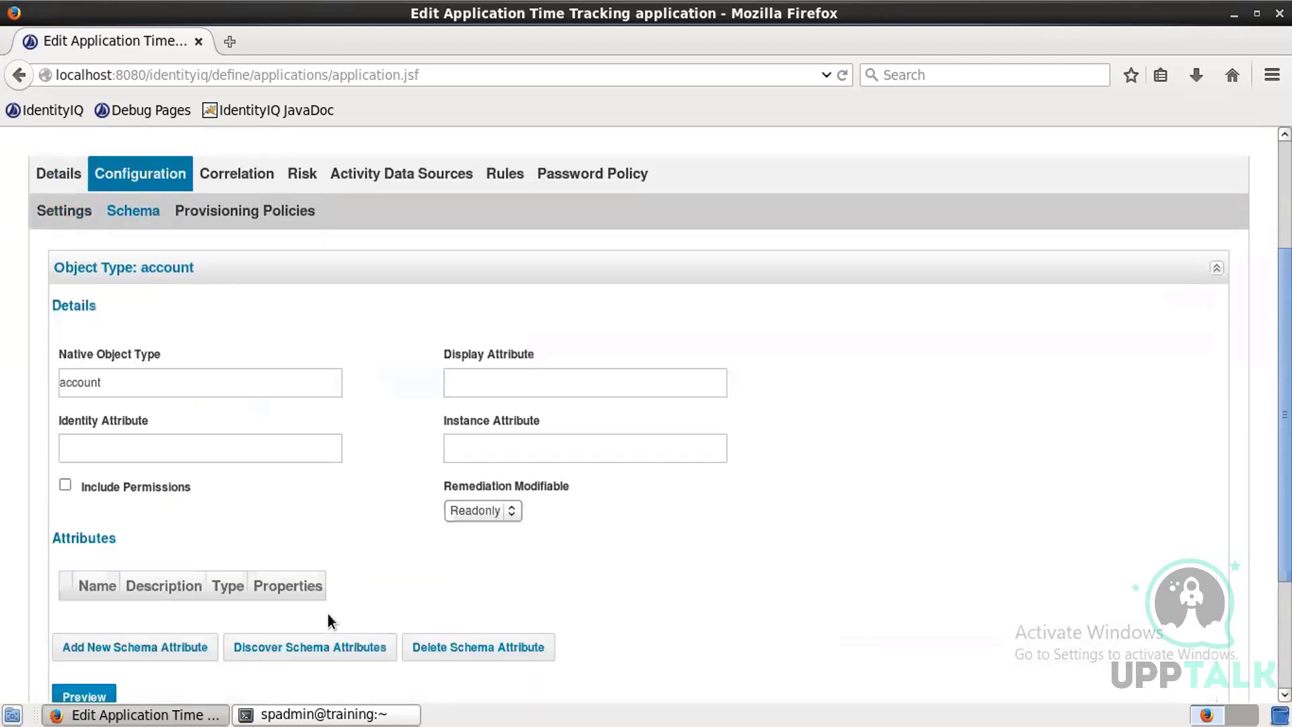
left_click(312, 656)
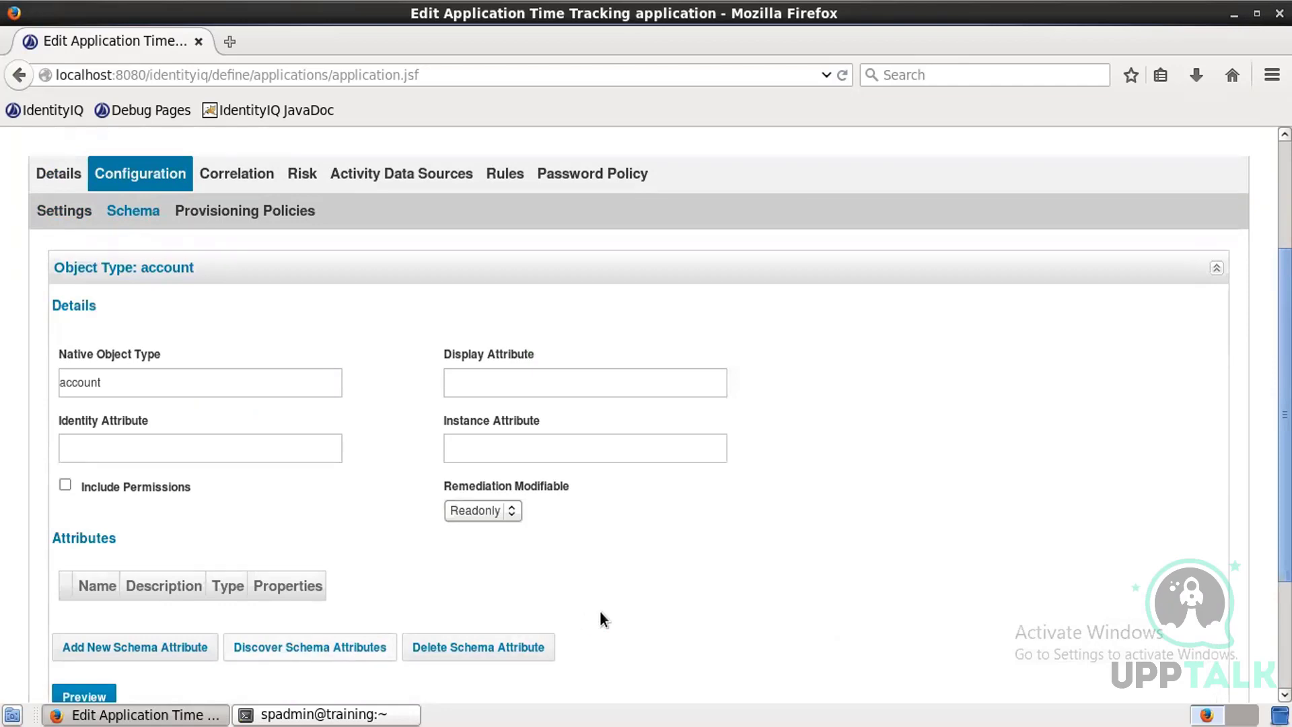
Step: Mark the capability attribute as Managed, Entitlement and Multi-Valued and save its properties
scroll(602, 611, "down", 4)
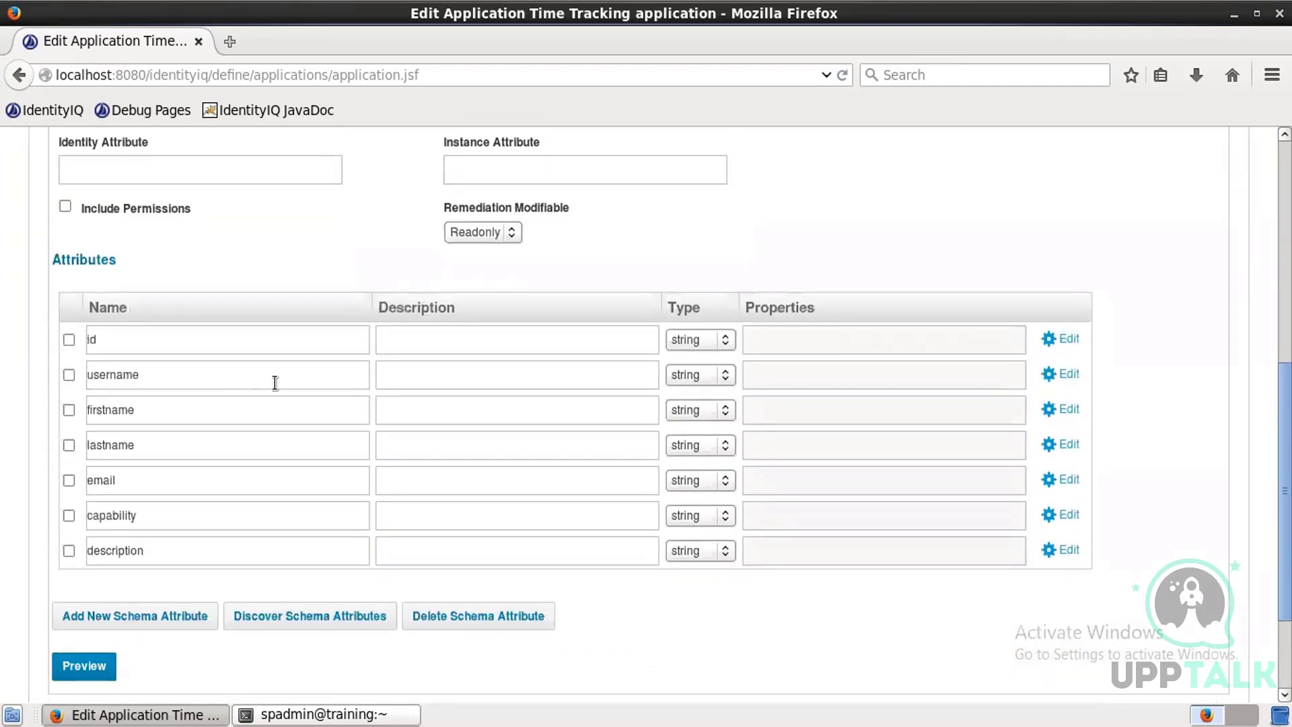
left_click_drag(148, 515, 35, 519)
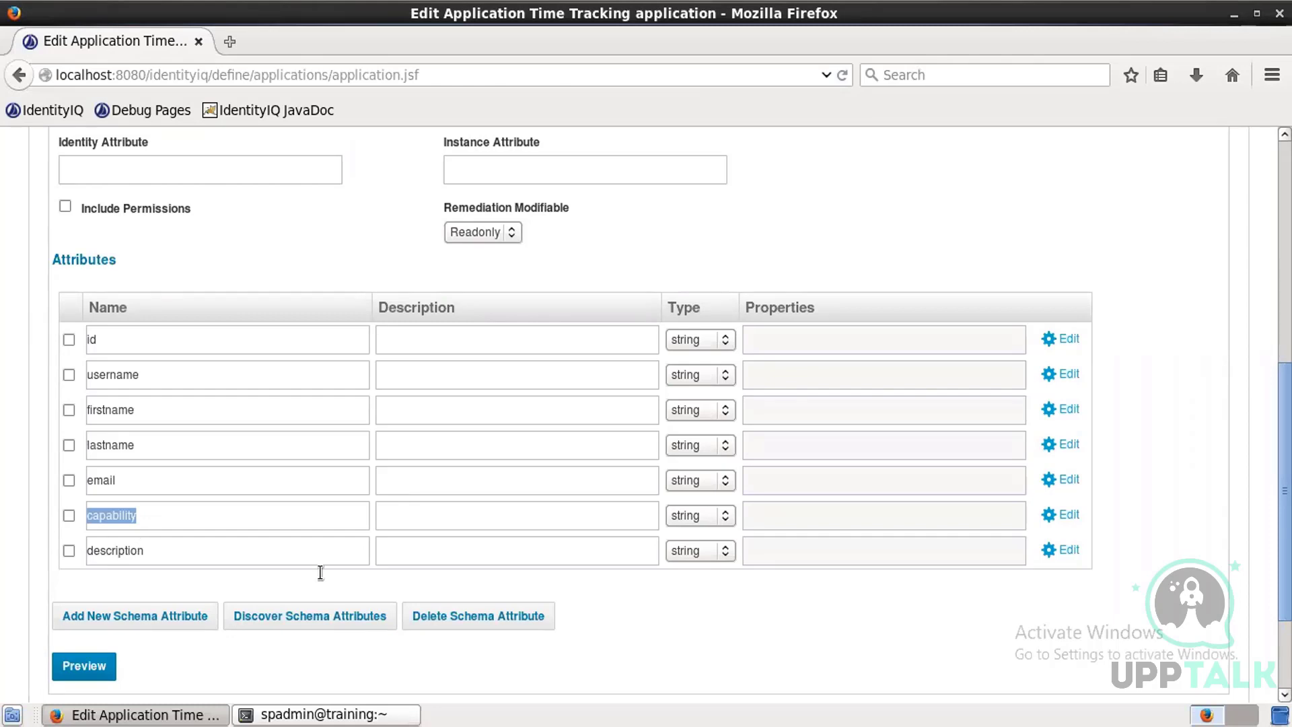
left_click(1066, 516)
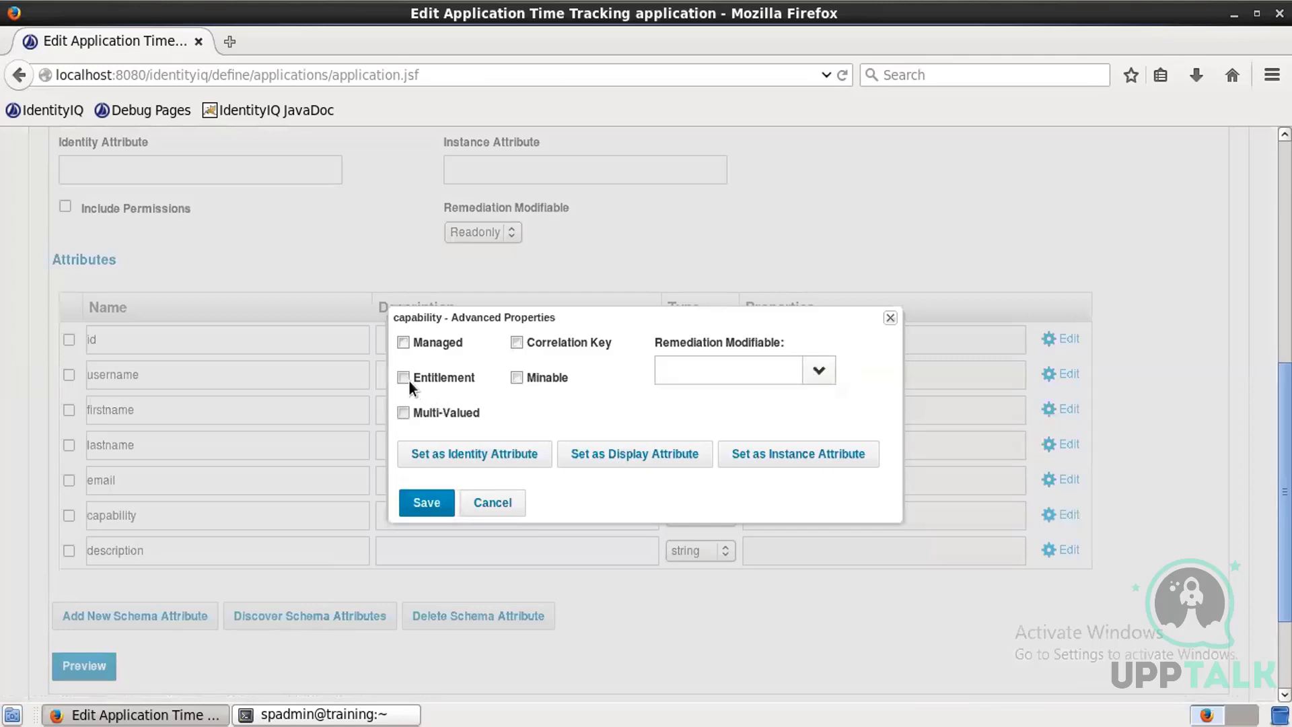
left_click(403, 378)
left_click(404, 413)
left_click(404, 343)
left_click(438, 498)
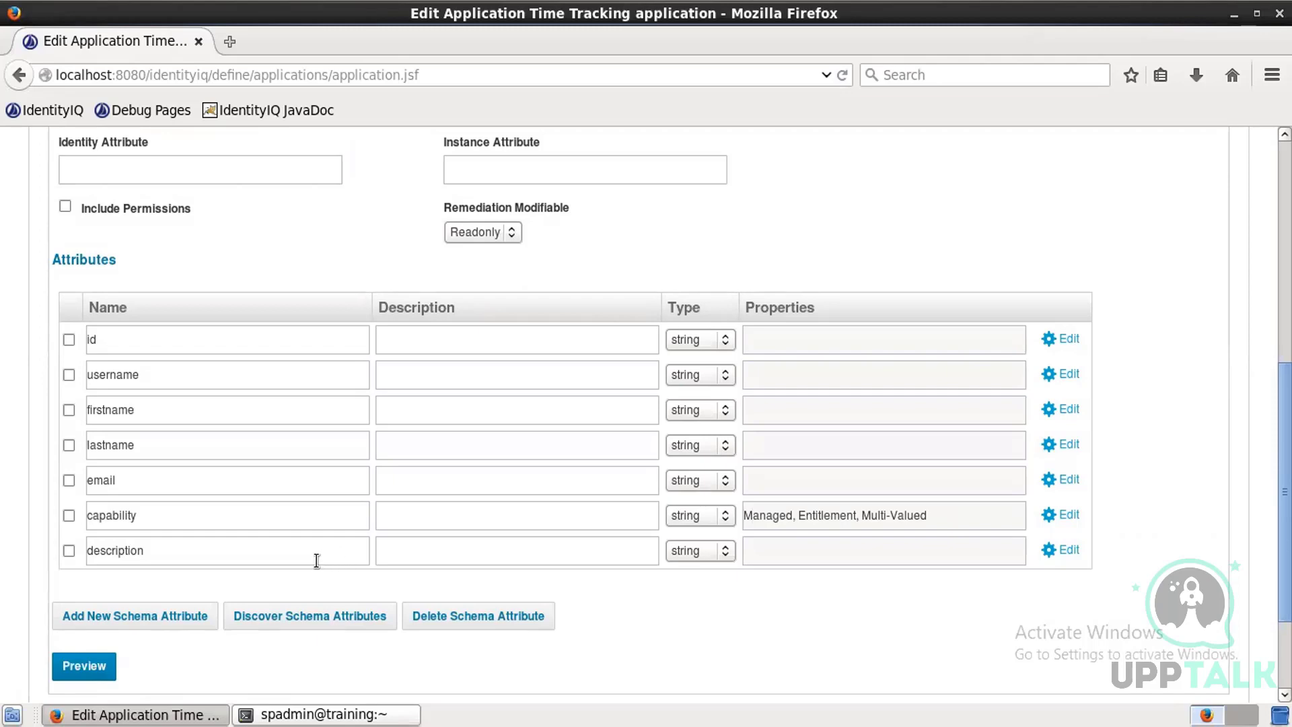
Step: Set both the Identity Attribute and the Display Attribute to username
scroll(316, 510, "up", 4)
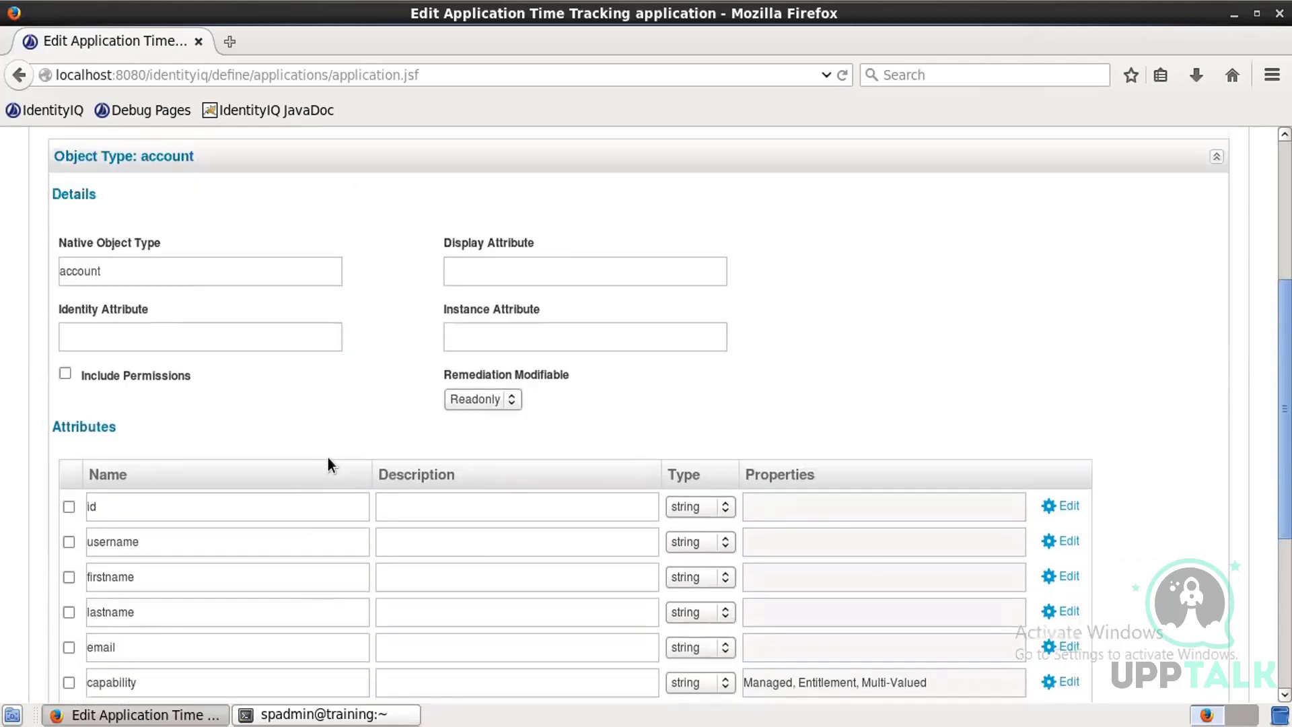
left_click(179, 337)
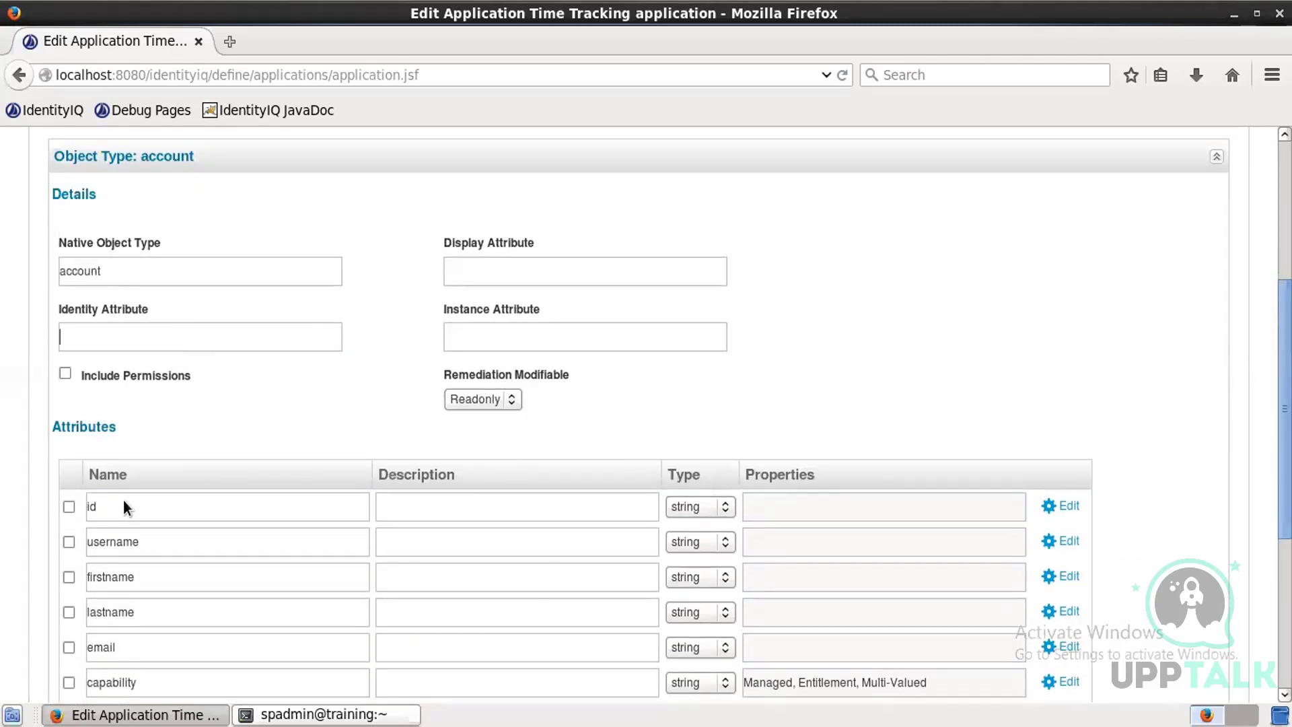
double_click(120, 542)
key("ctrl+c")
left_click(225, 346)
key("ctrl+v")
key("ctrl+v")
left_click(831, 290)
Step: Preview the account data returned by the schema
scroll(390, 463, "down", 5)
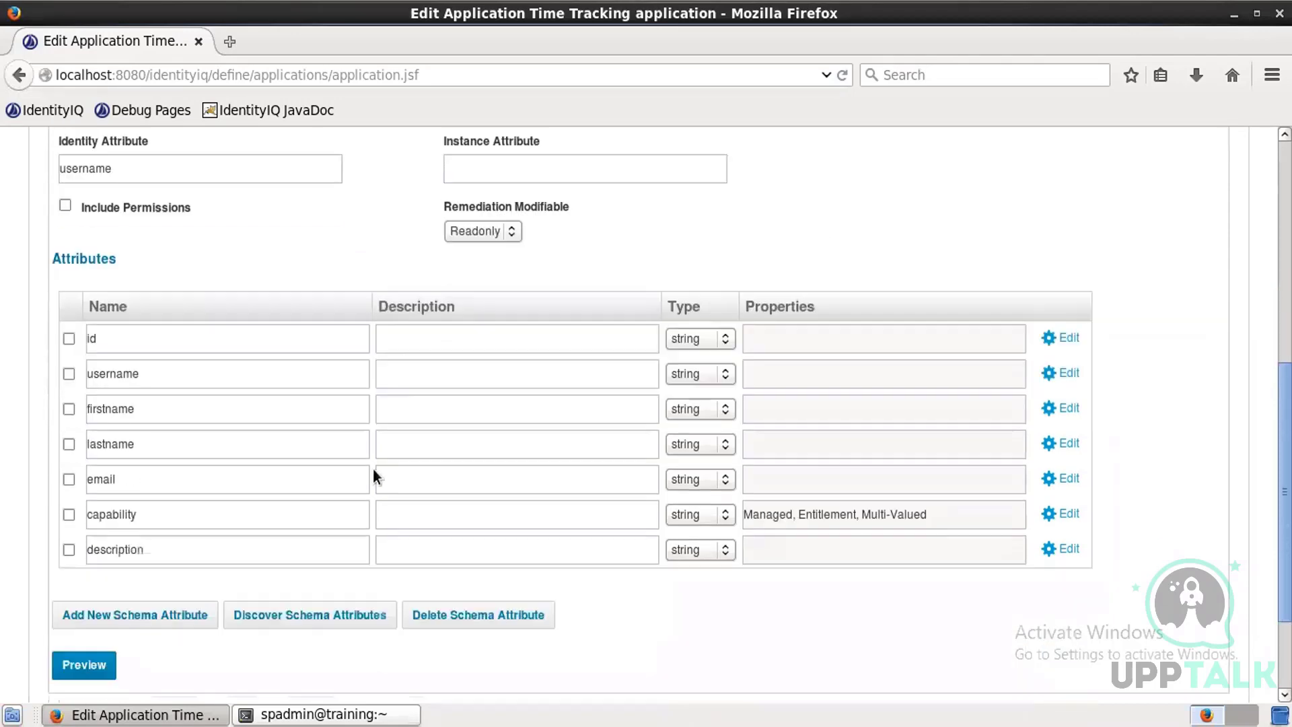
left_click(96, 611)
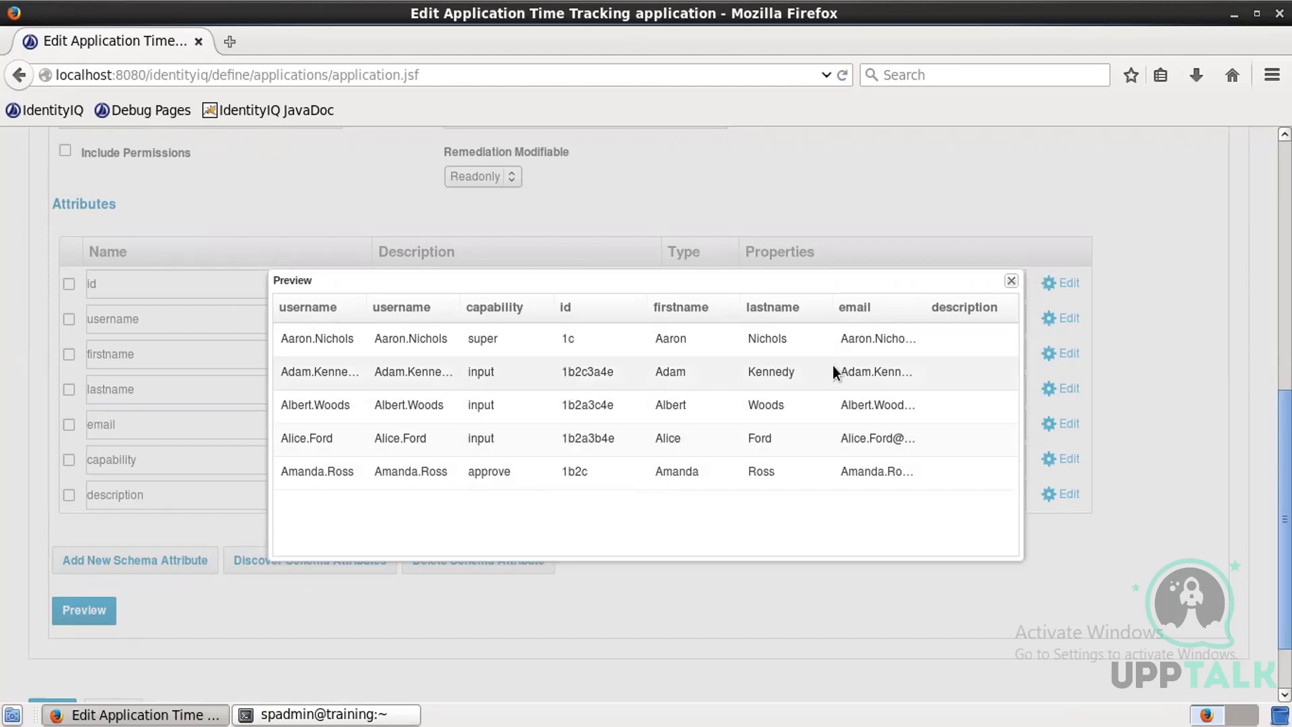
left_click(1011, 281)
Step: Enable data merging for the account object type with username as the index column
scroll(30, 438, "up", 8)
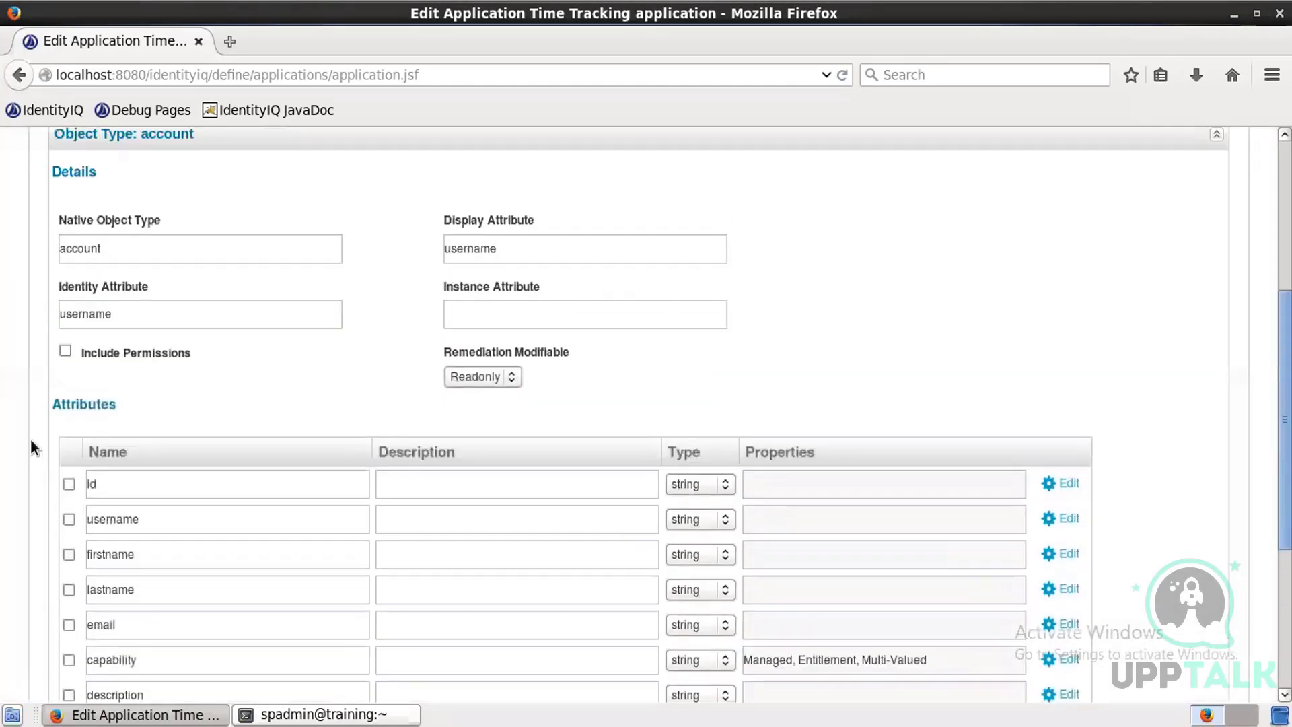
left_click(65, 385)
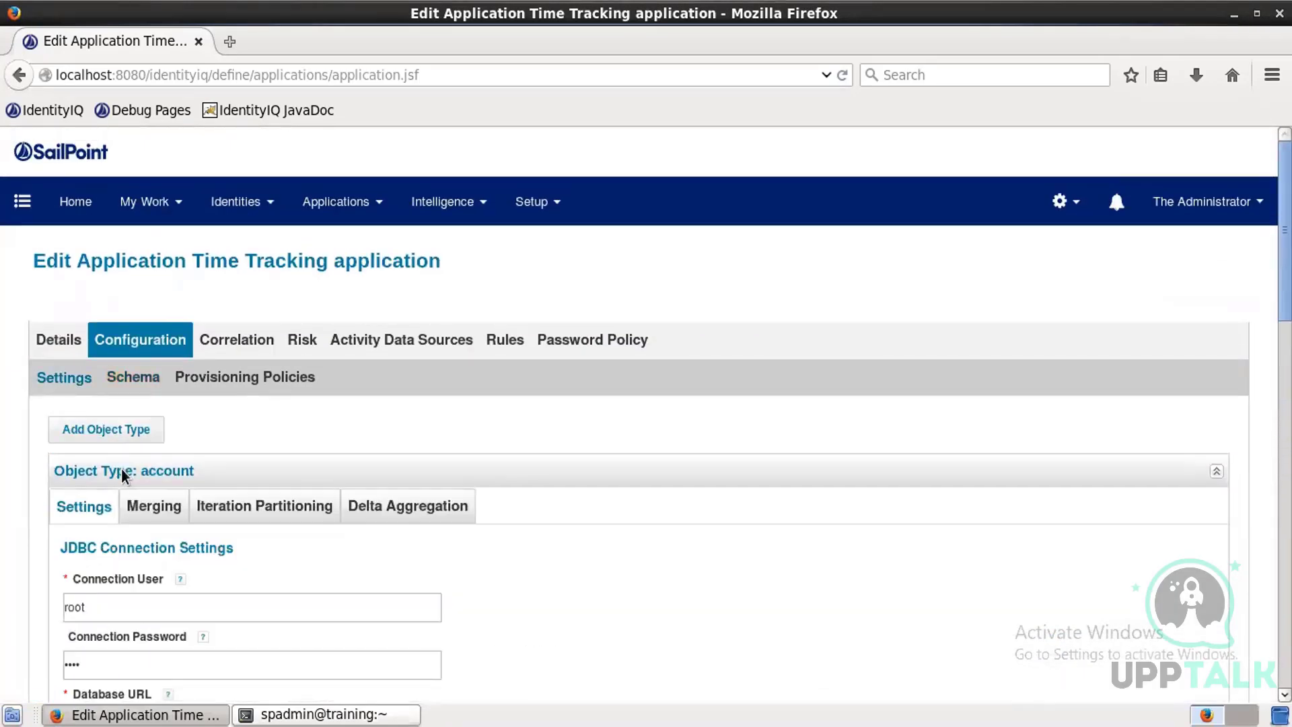
left_click(170, 511)
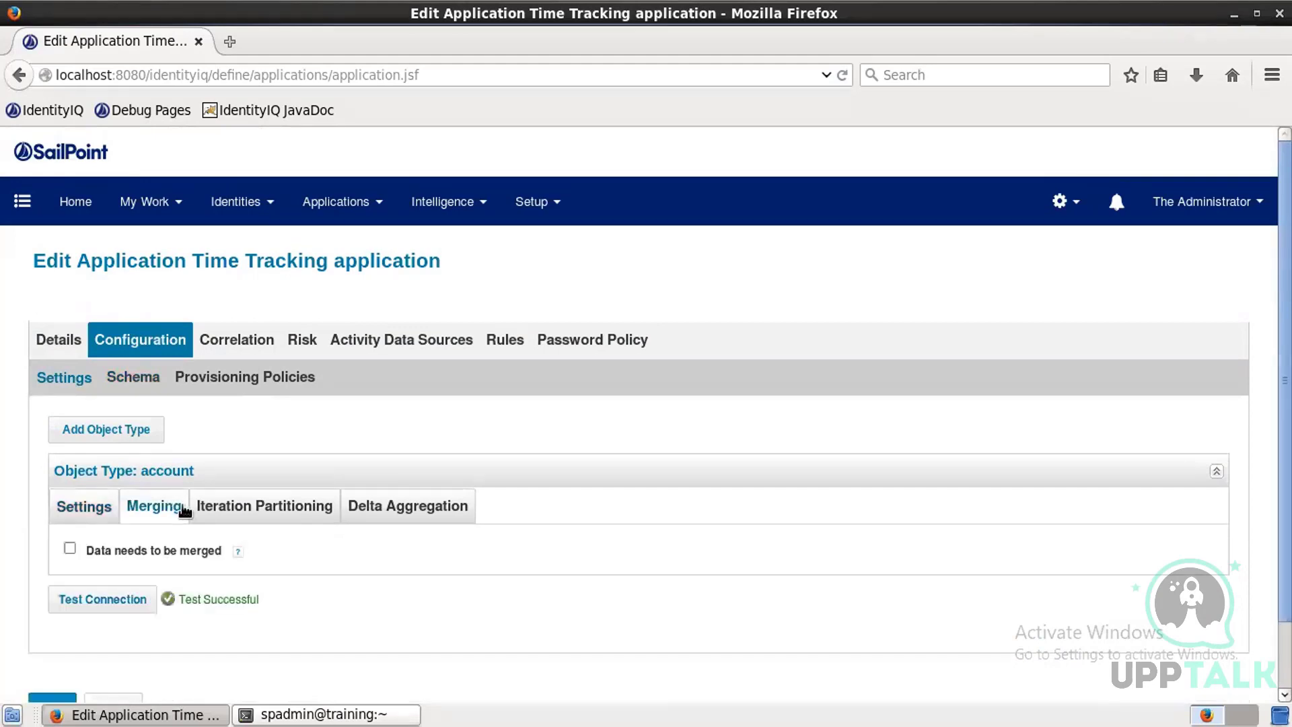
left_click(69, 547)
scroll(372, 549, "down", 3)
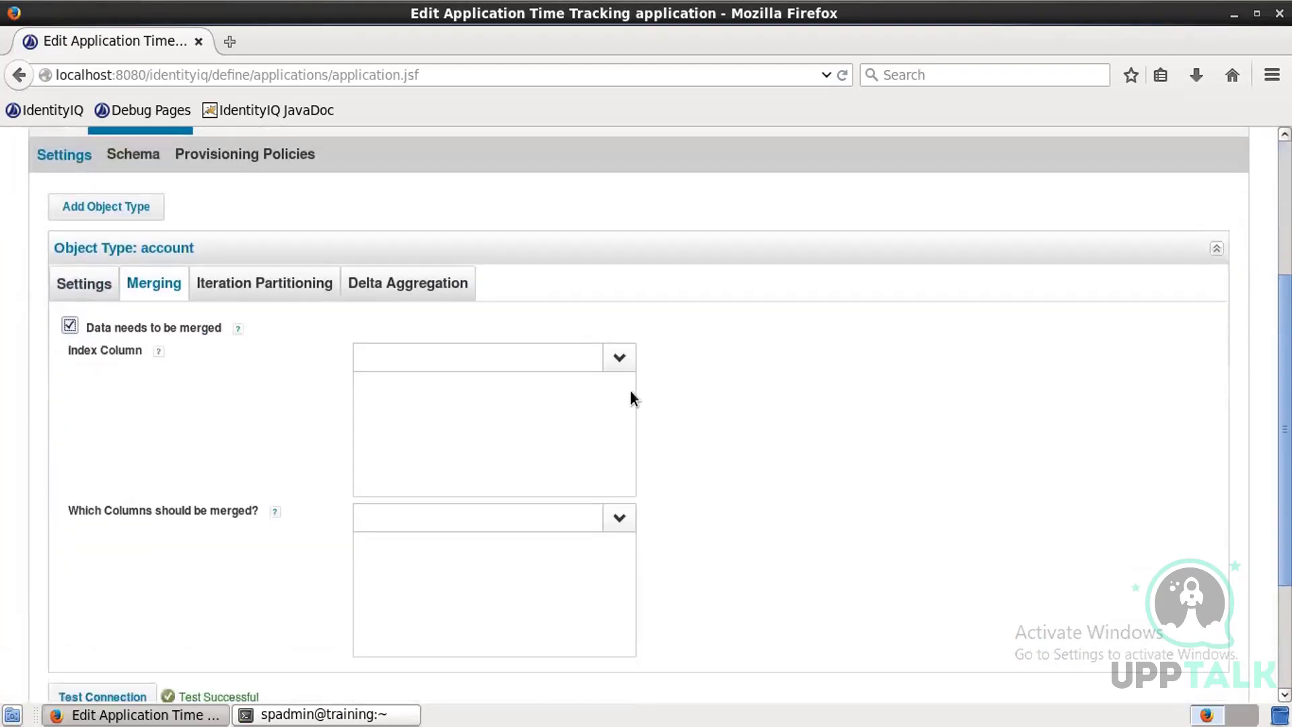
left_click(619, 357)
left_click(414, 426)
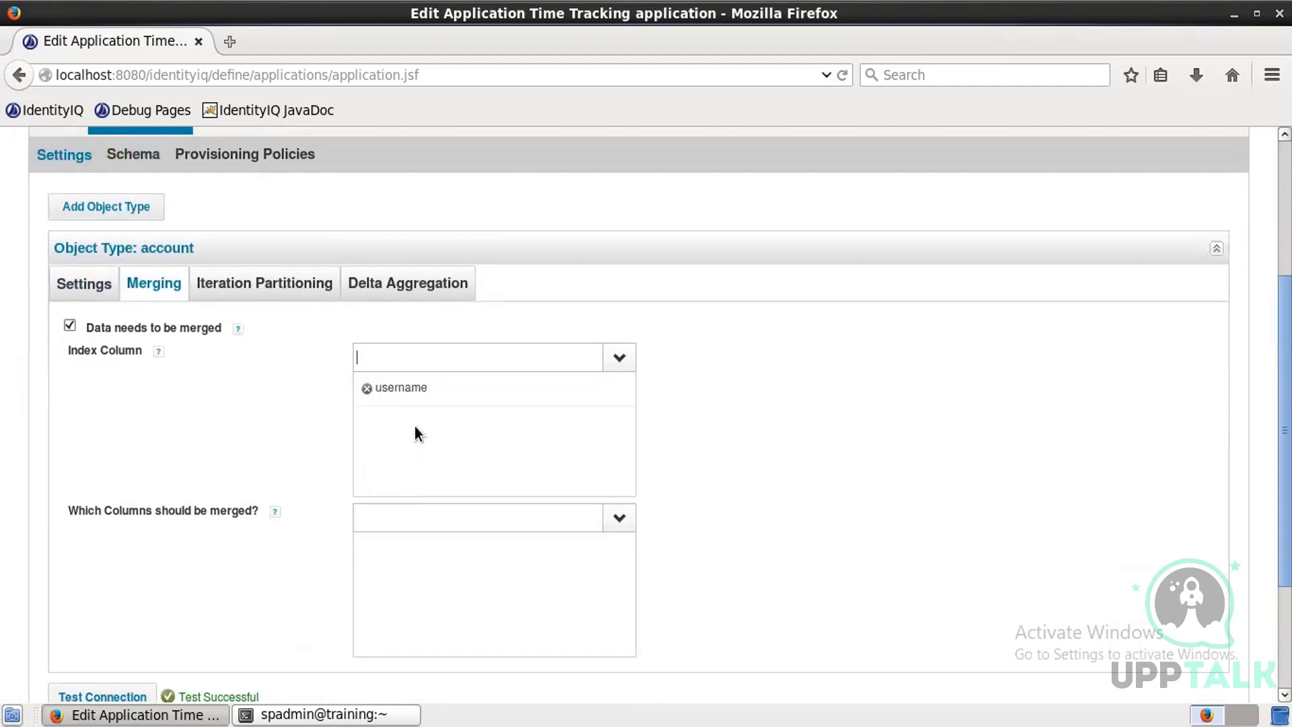
Step: Select capability as the column to be merged
left_click(165, 162)
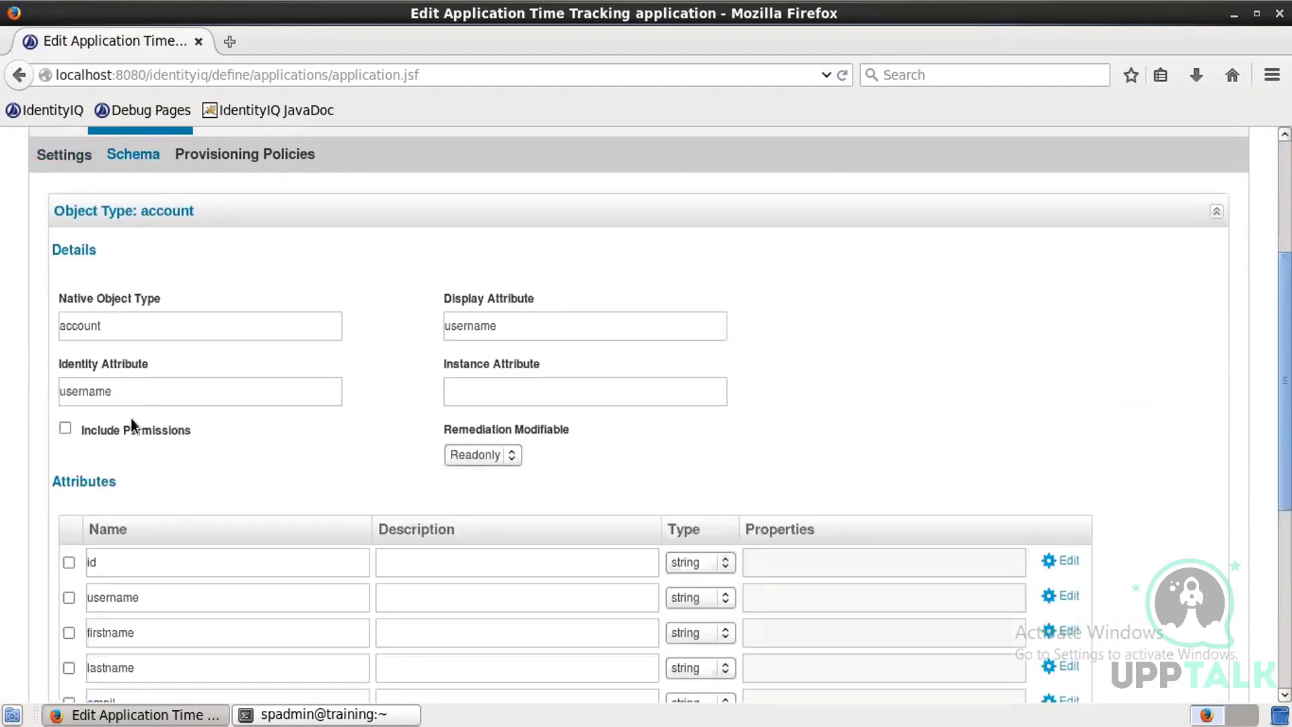
left_click(78, 158)
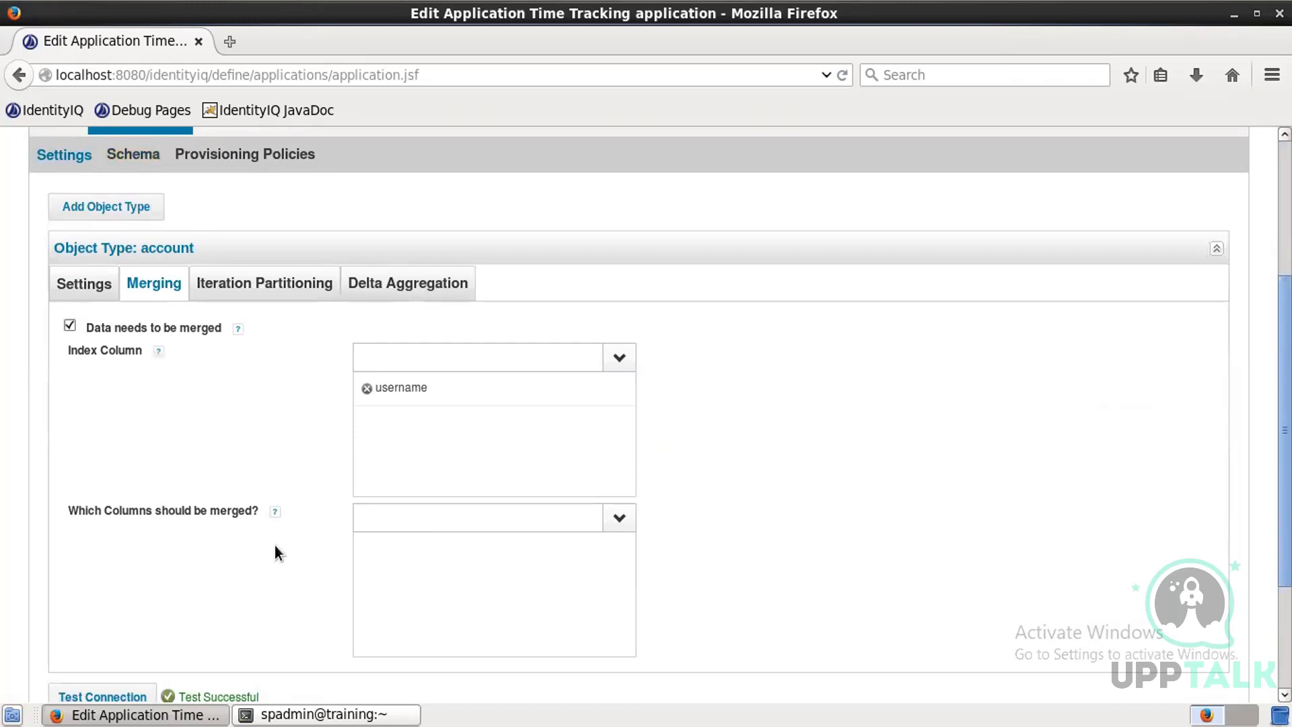
left_click(617, 518)
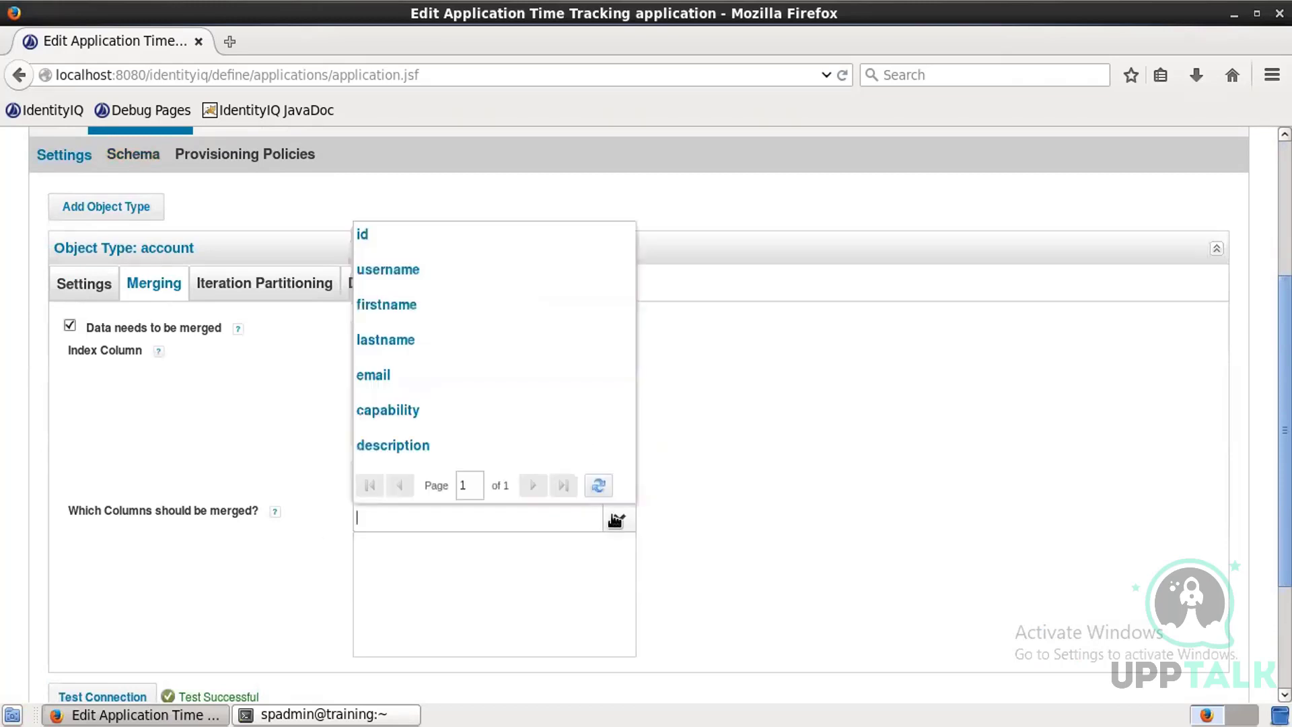
left_click(412, 422)
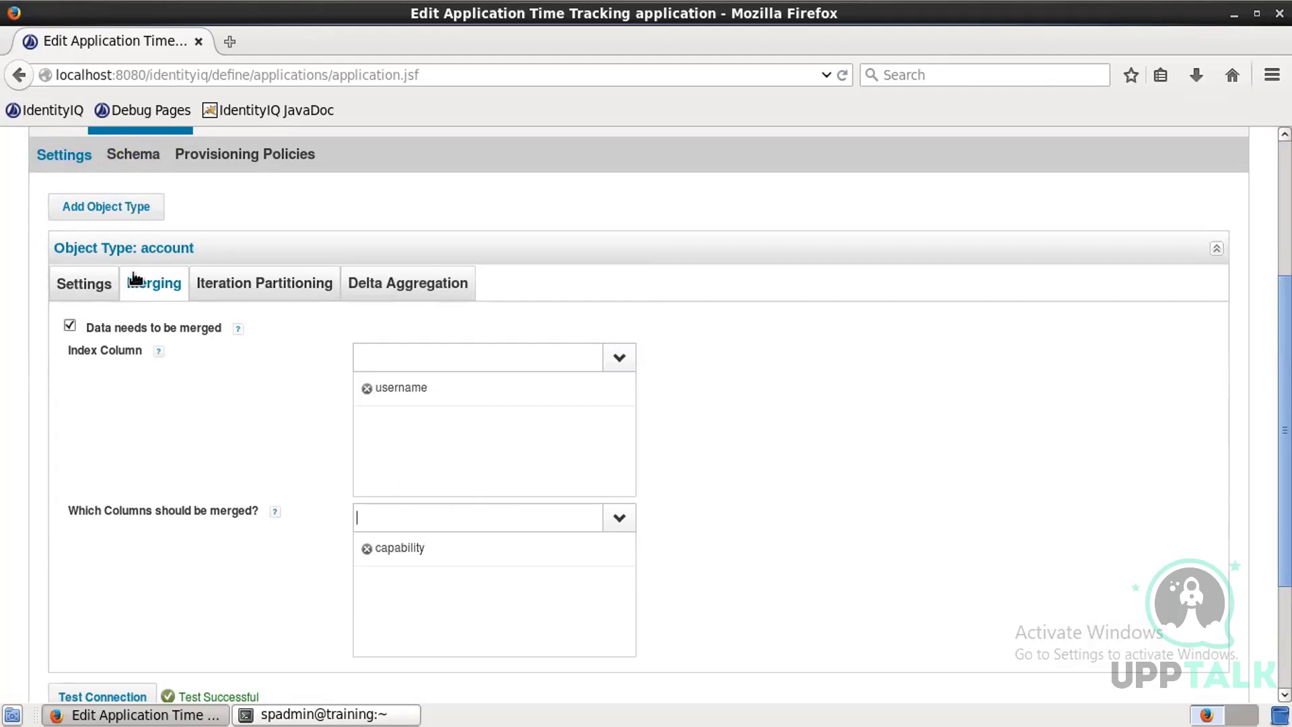
left_click(133, 162)
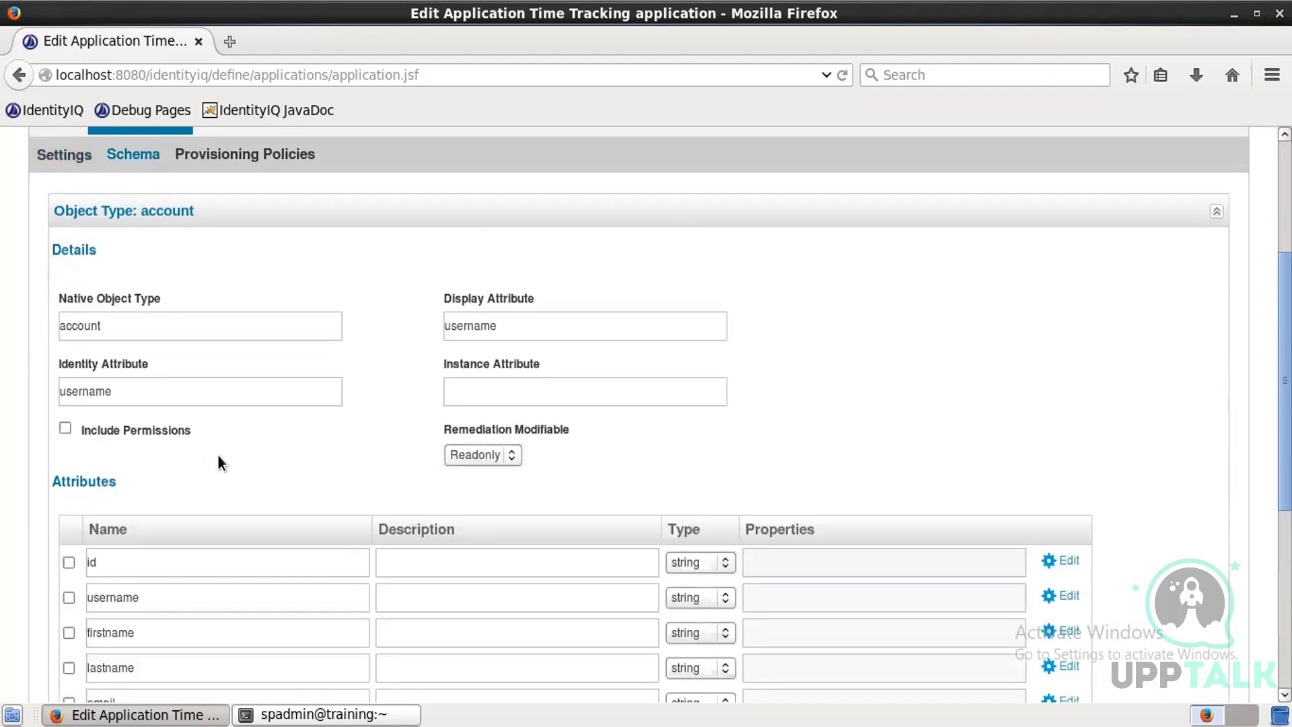
Step: Preview the account data returned by the schema and dismiss the resulting dialog
scroll(217, 453, "down", 3)
scroll(220, 457, "down", 3)
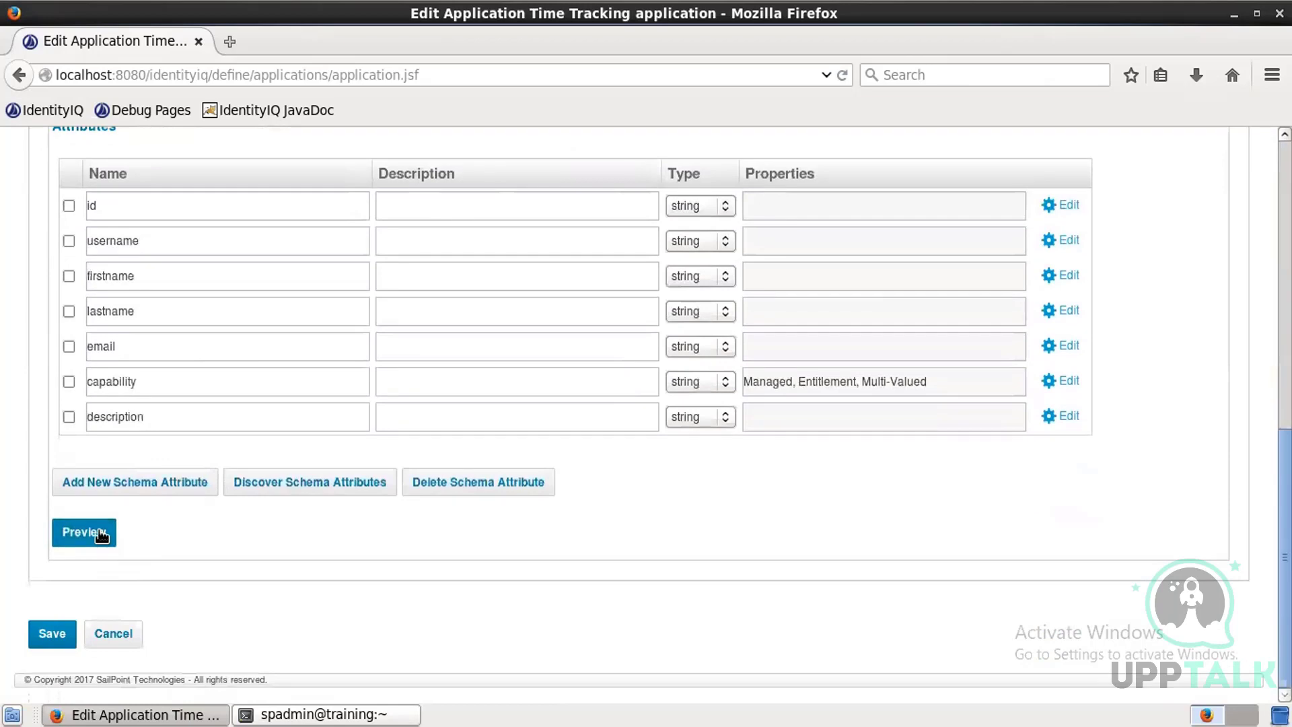
left_click(101, 535)
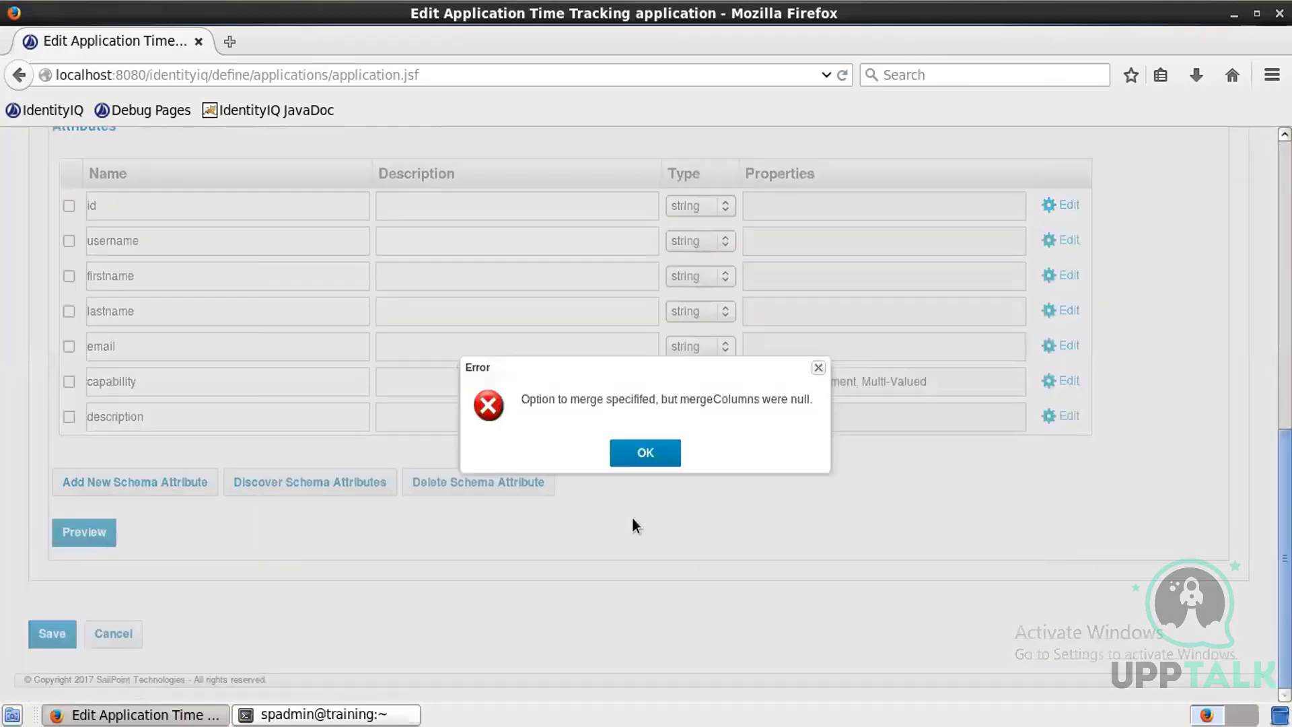
left_click(645, 456)
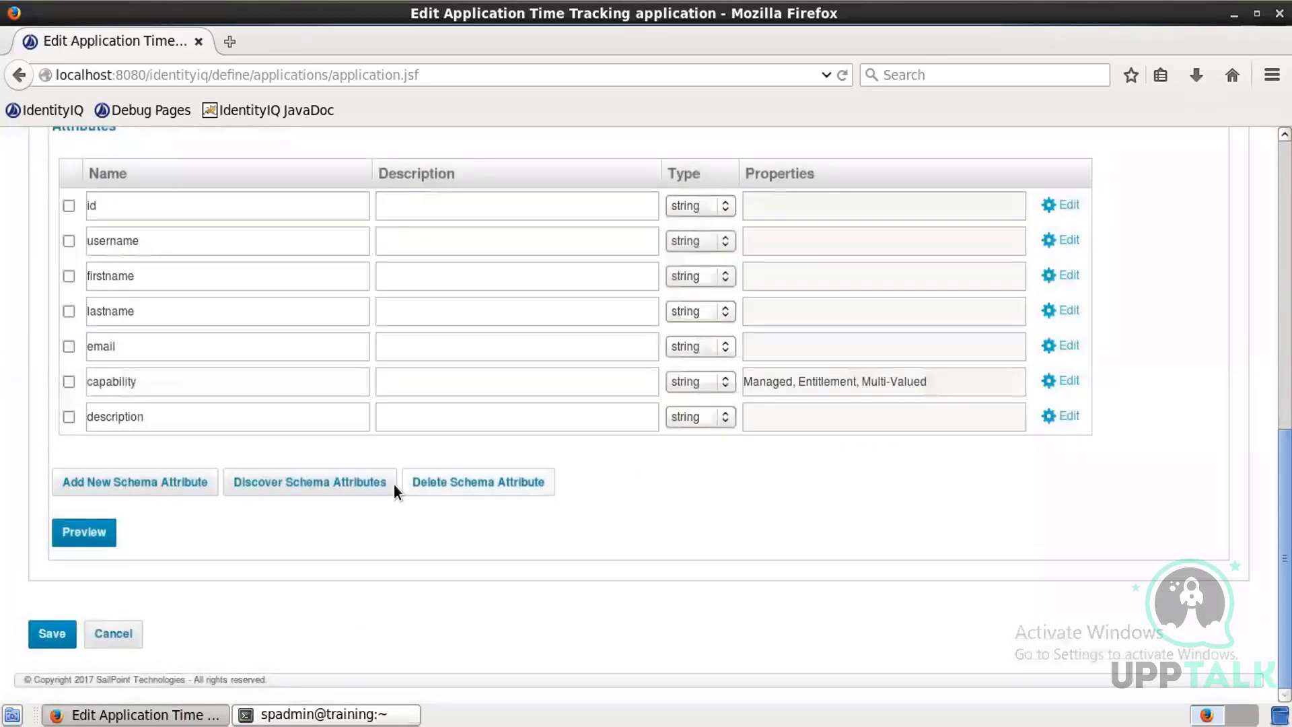
Step: Start a new Correlation Rule in the Rule Editor and name it Correlation rule - Trakk
scroll(394, 484, "up", 10)
scroll(383, 486, "up", 2)
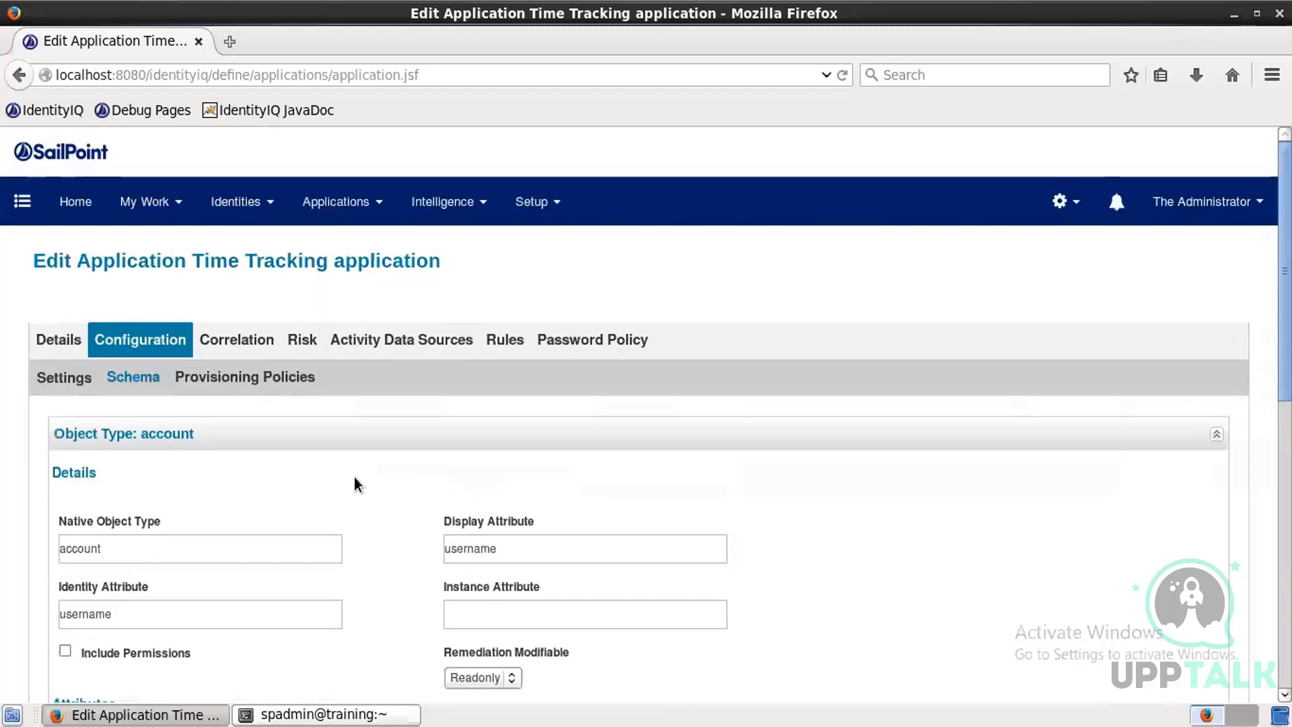
left_click(246, 345)
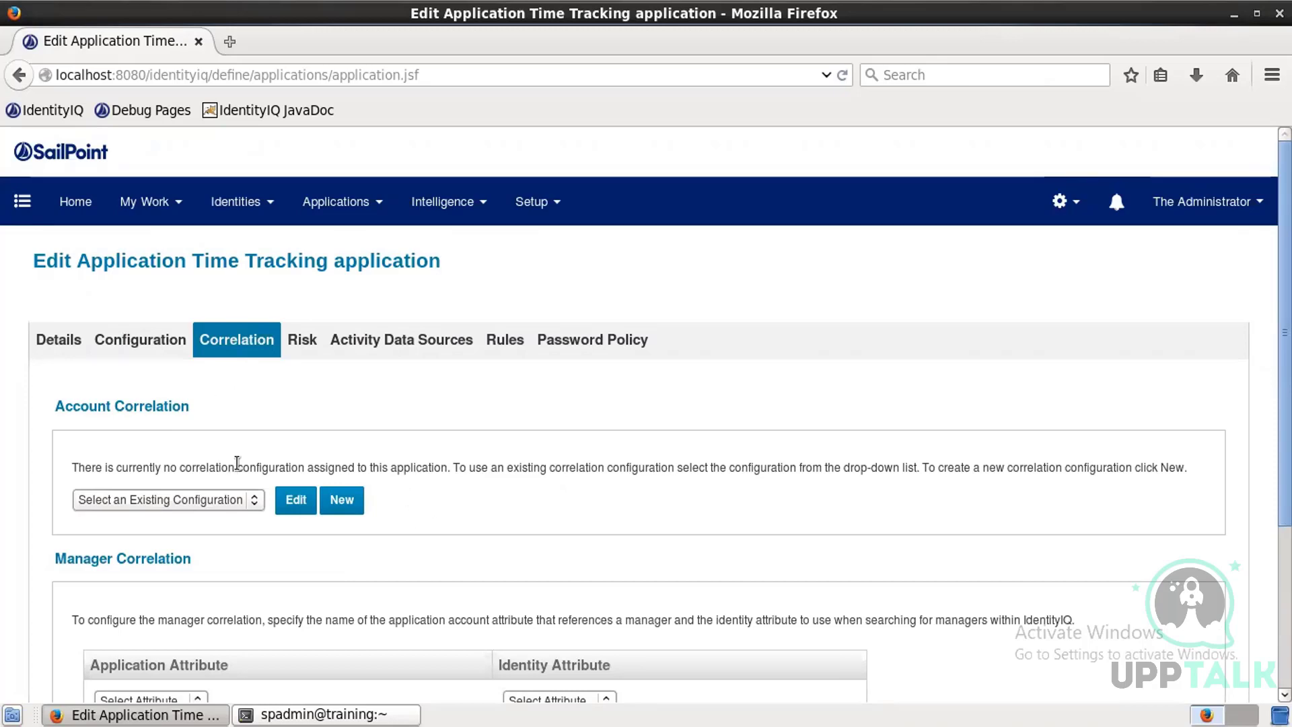
left_click(522, 348)
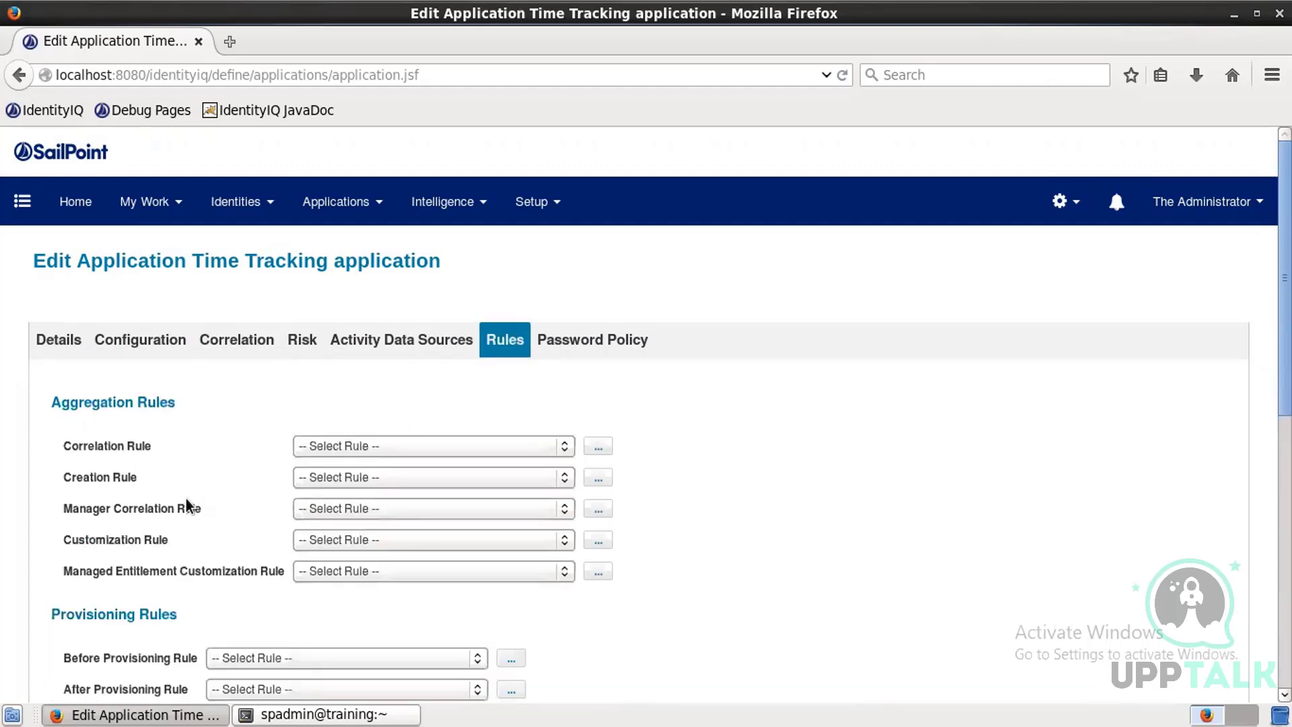
left_click_drag(165, 446, 15, 446)
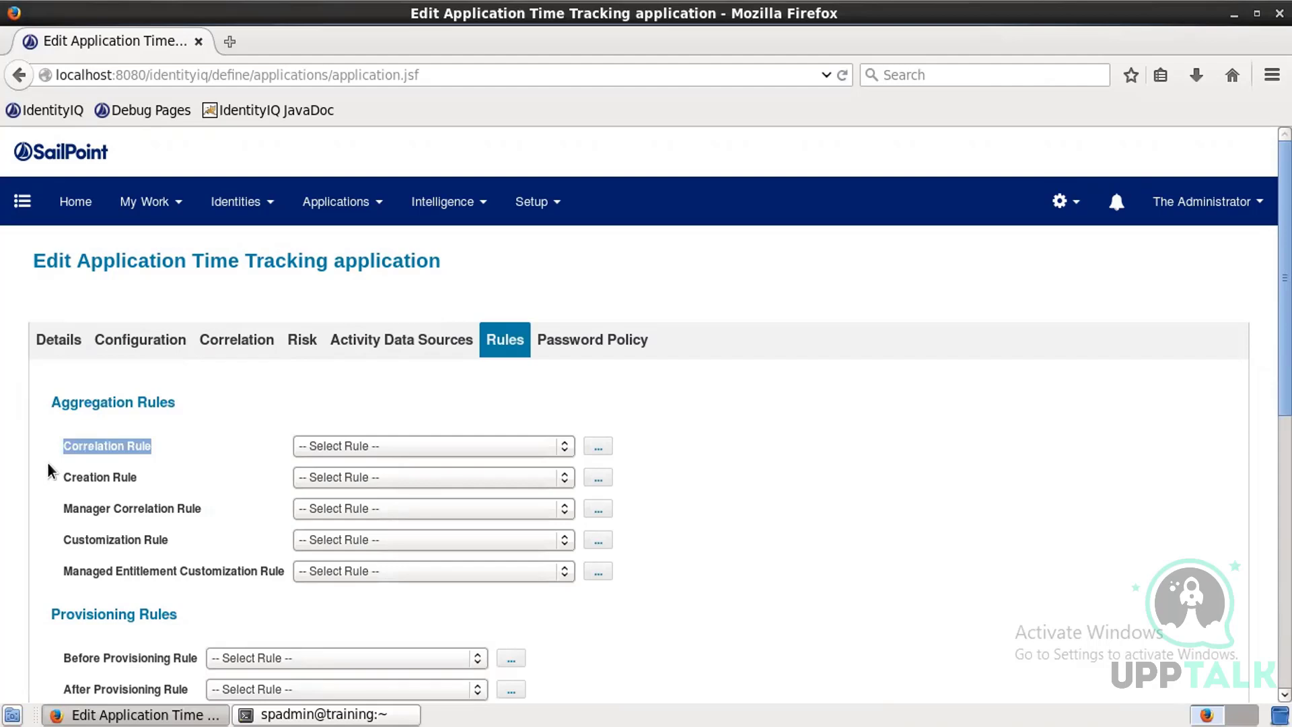
left_click(598, 445)
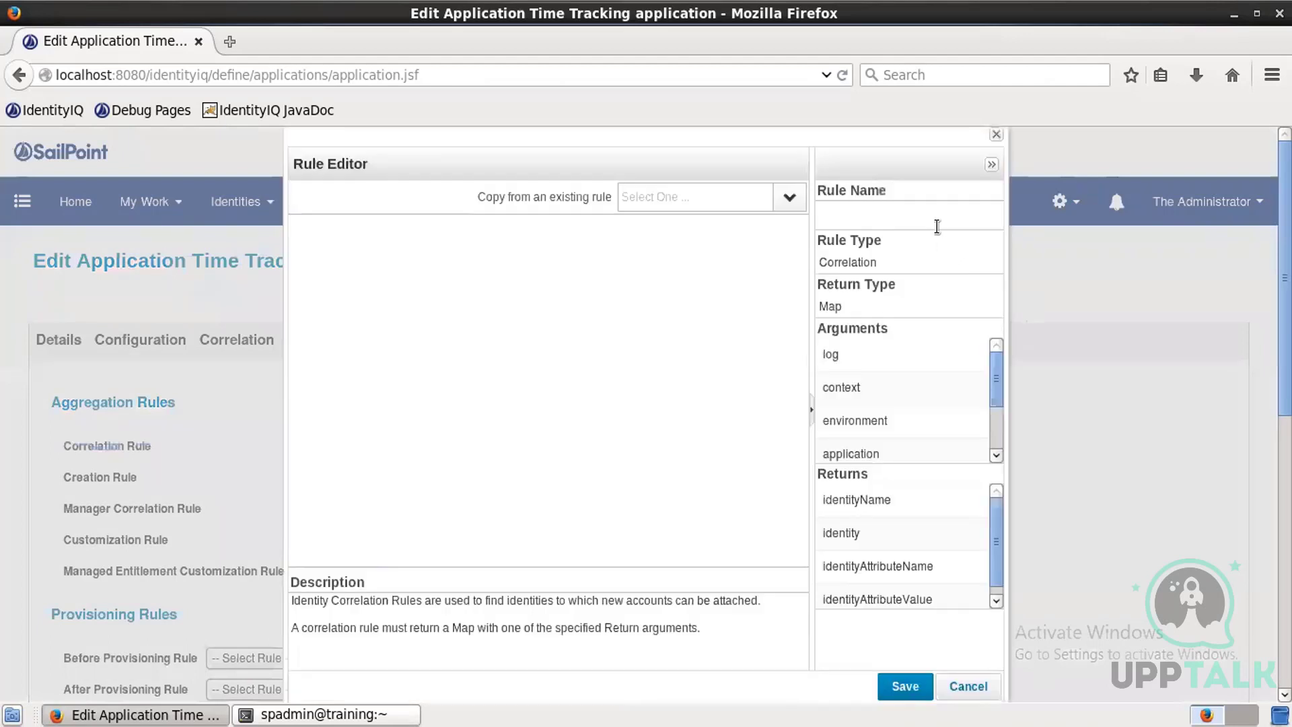
left_click(936, 223)
type("Corre")
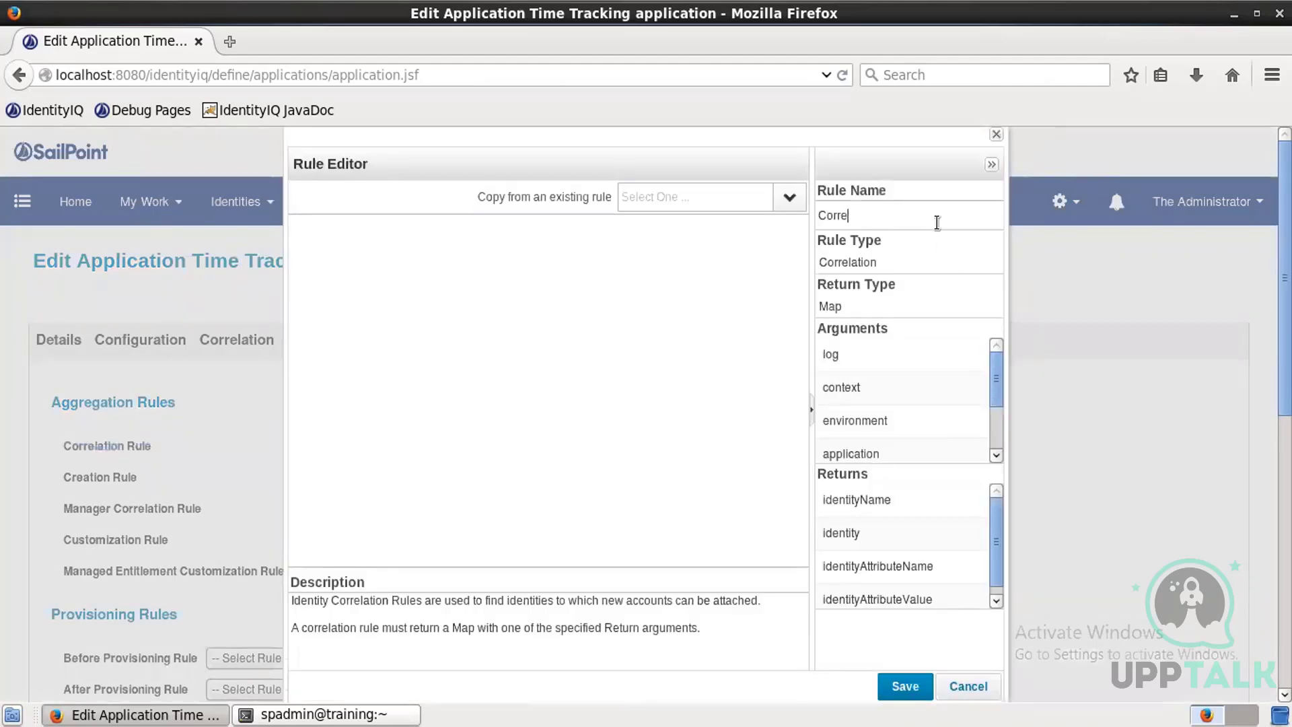
type("lation ruke")
key("BackSpace")
key("BackSpace")
key("BackSpace")
type("ule -")
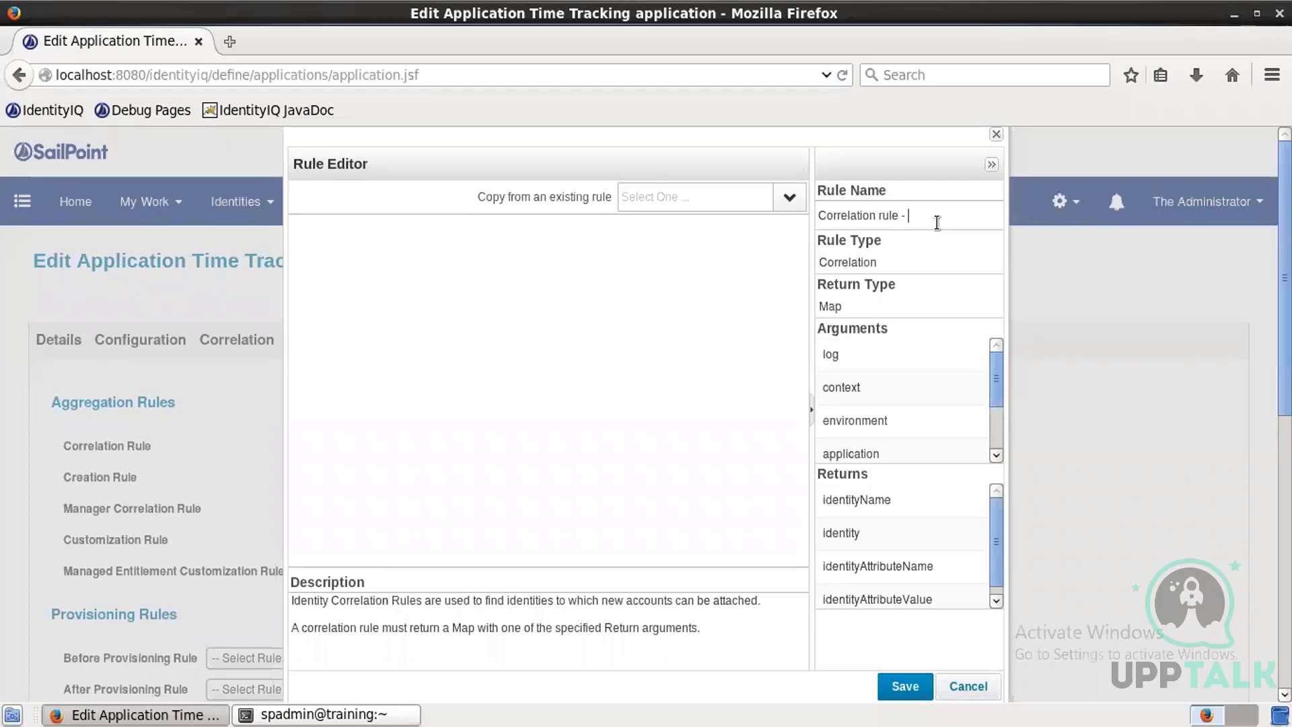
type(" Trakk")
Step: Open CorrelationRule-Trakk.txt from the ImplementerTraining beanshell folder in a text editor
left_click(12, 715)
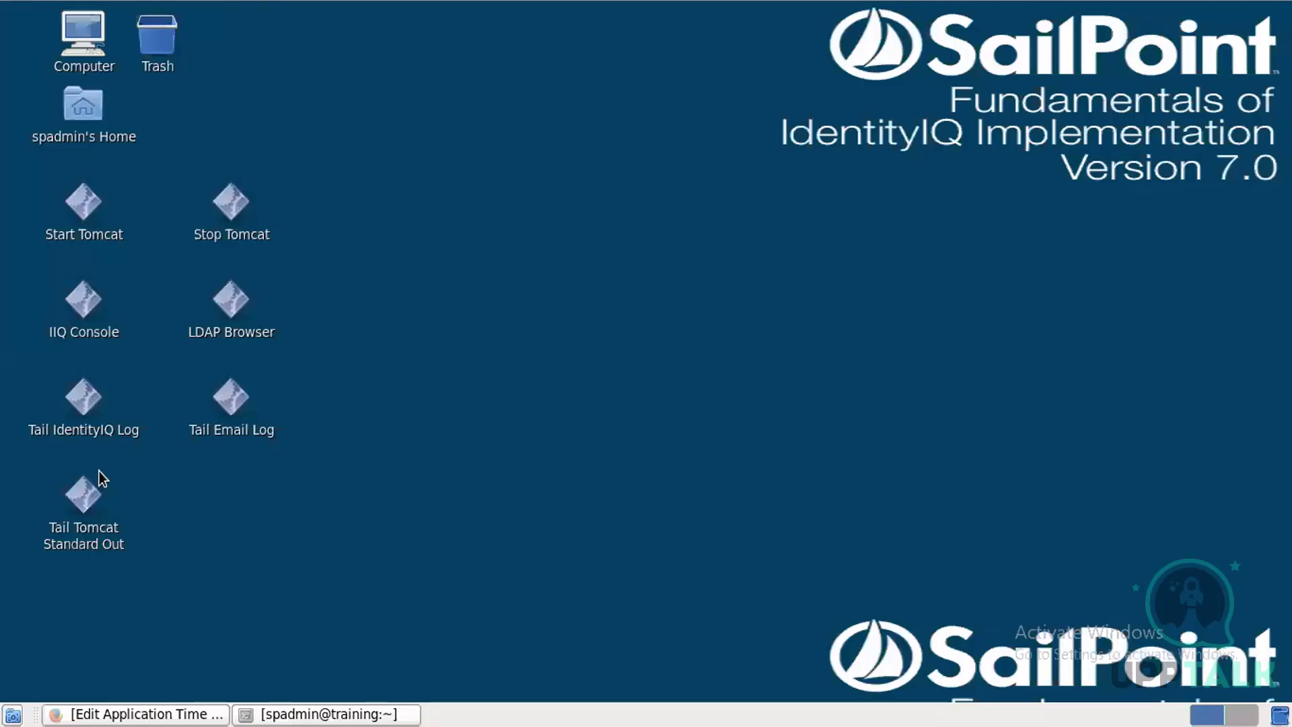
double_click(93, 131)
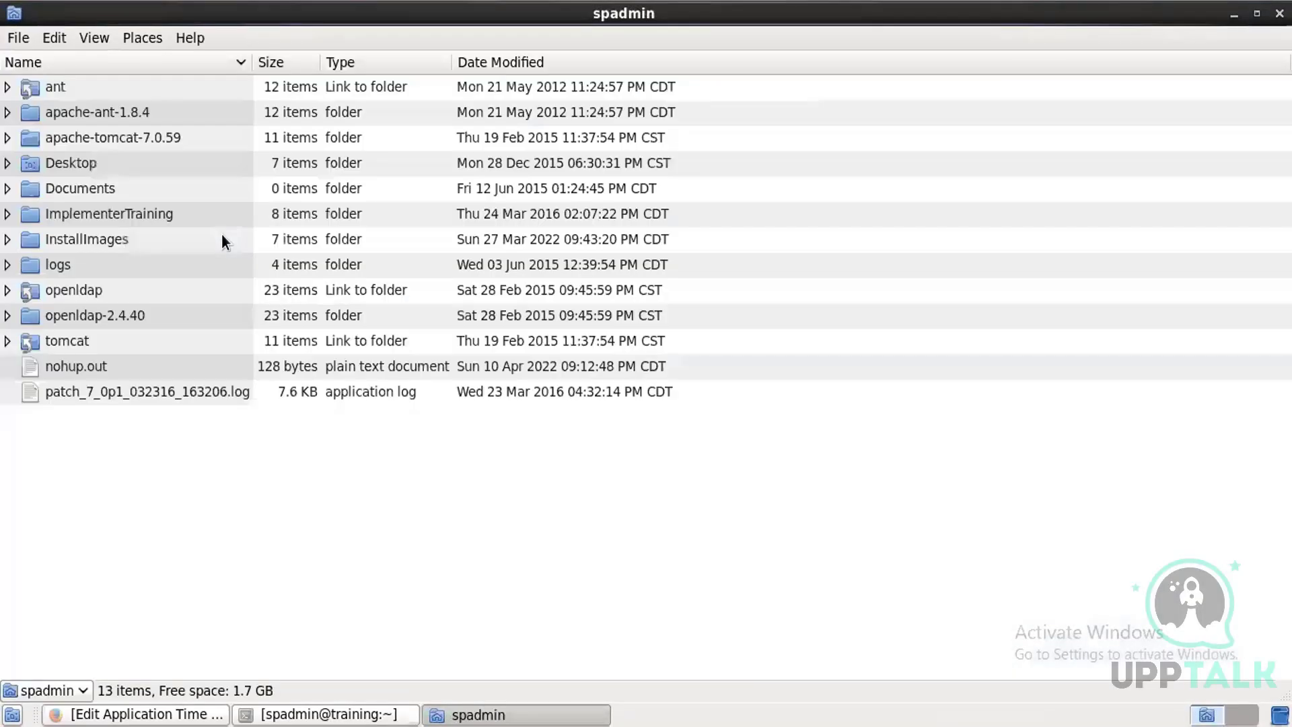
double_click(106, 213)
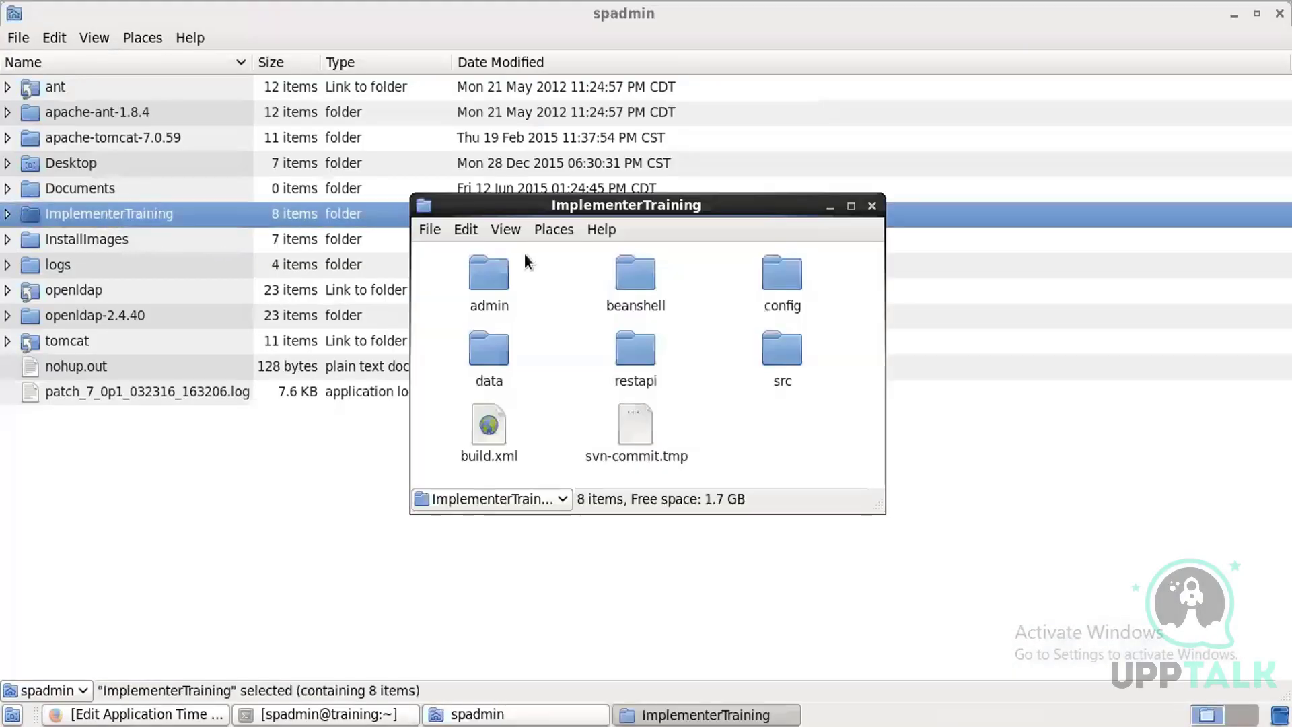
double_click(789, 275)
scroll(801, 421, "down", 8)
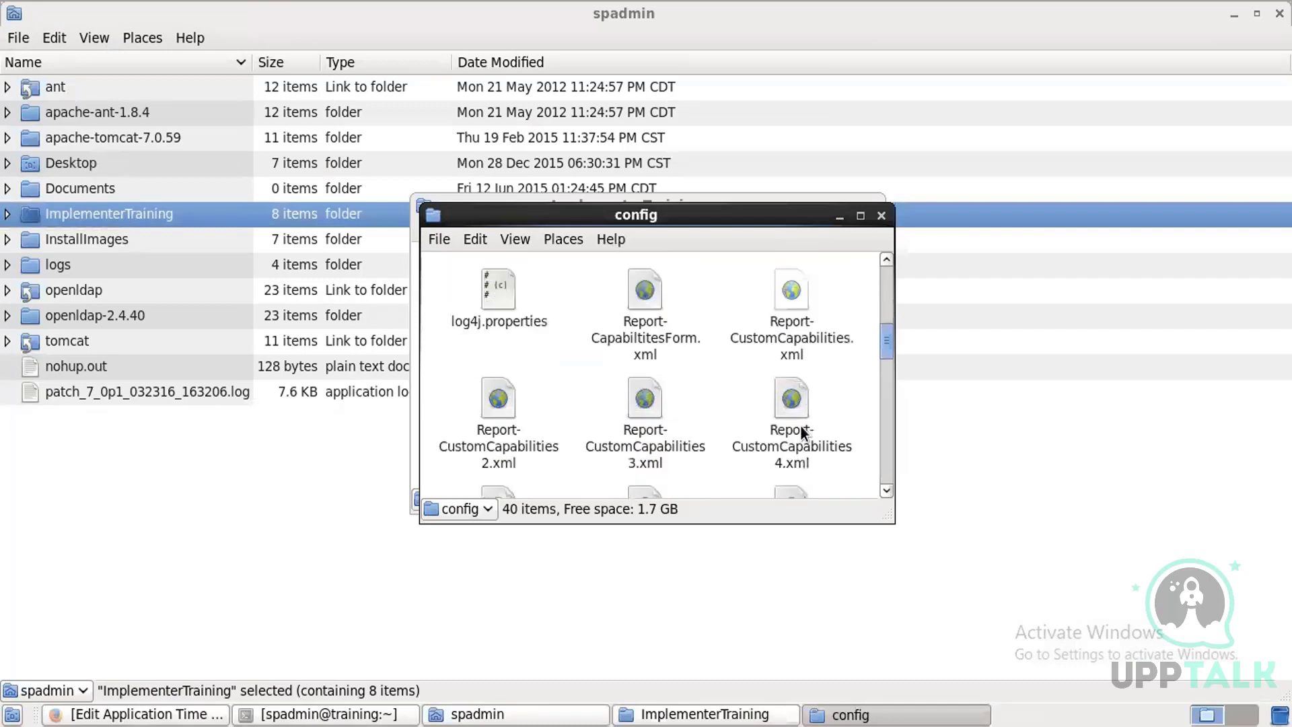
scroll(800, 426, "down", 5)
scroll(801, 429, "up", 10)
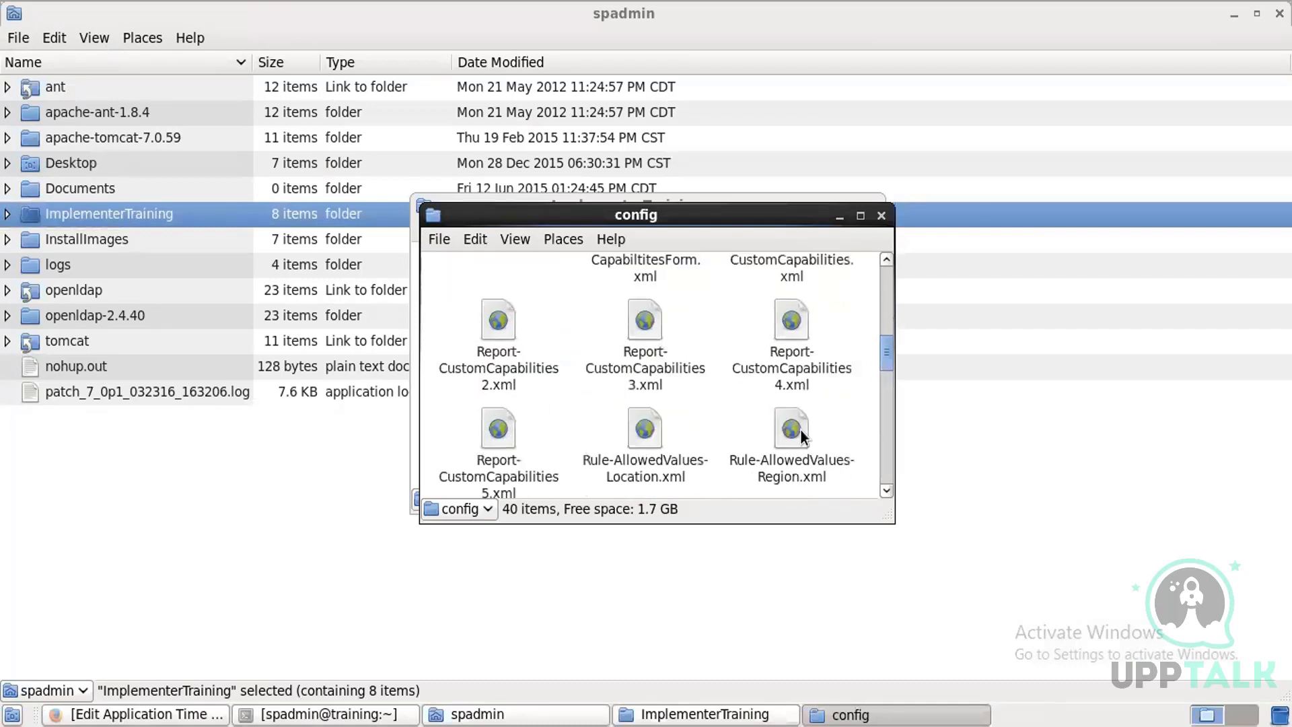
scroll(801, 435, "up", 3)
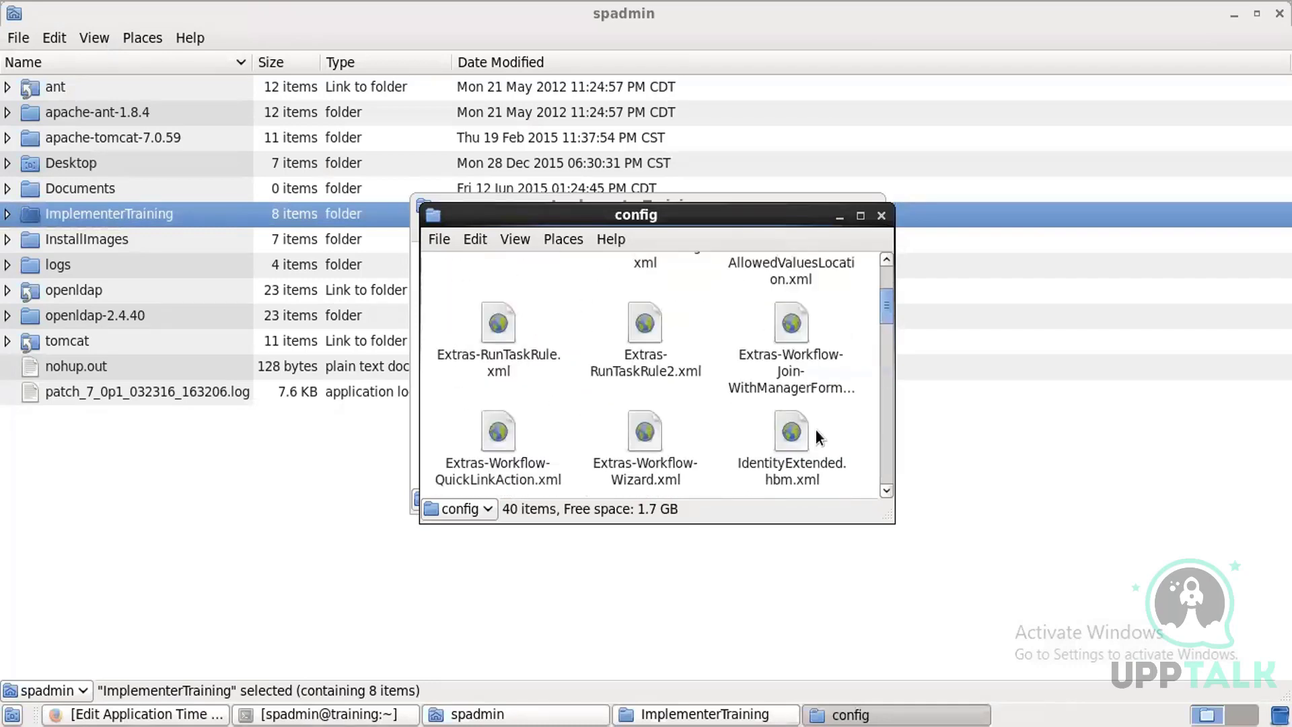
left_click(881, 215)
double_click(634, 284)
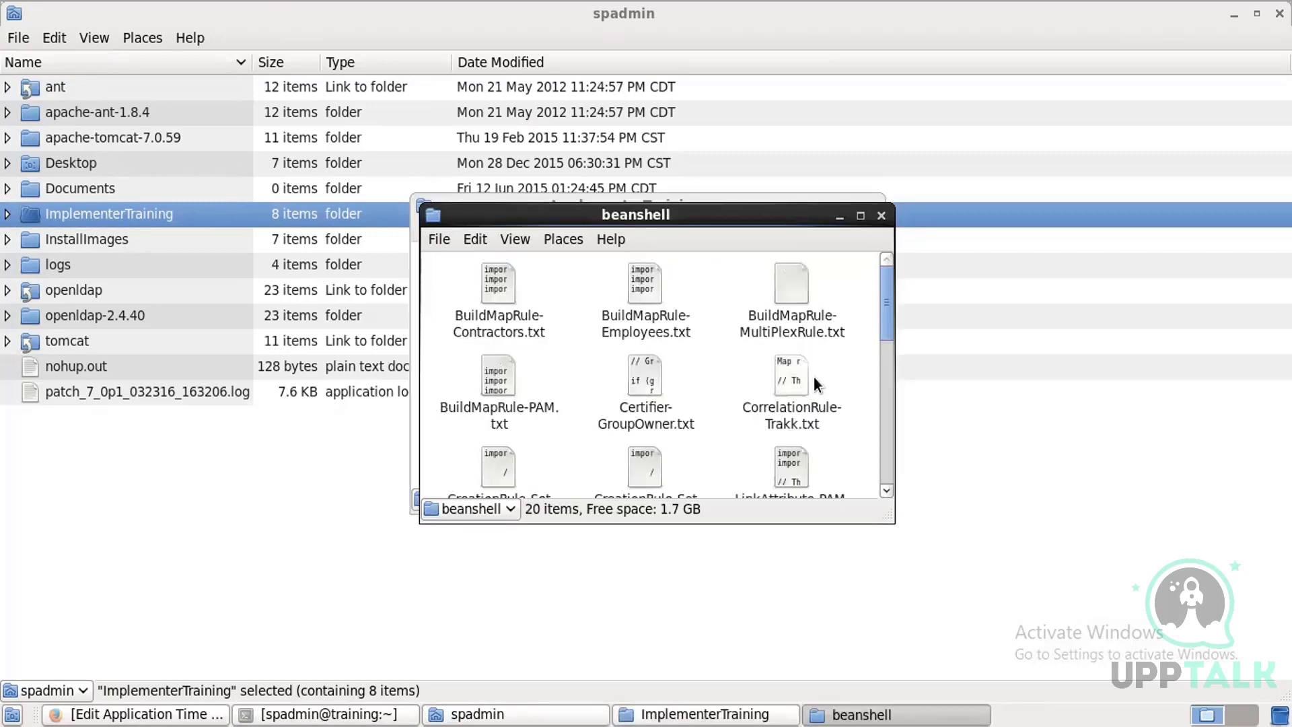
double_click(798, 378)
left_click(593, 442)
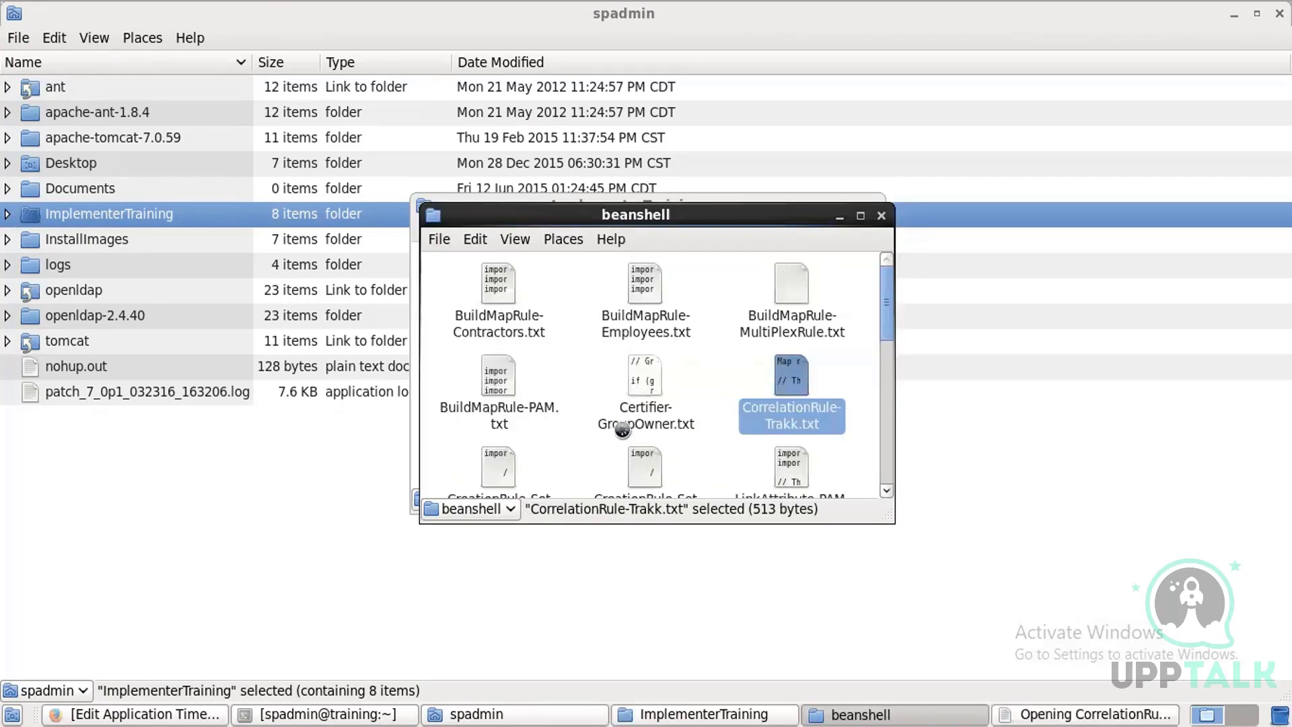
Step: Copy the file's entire code and paste it into the Rule Editor's code area
key("ctrl+a")
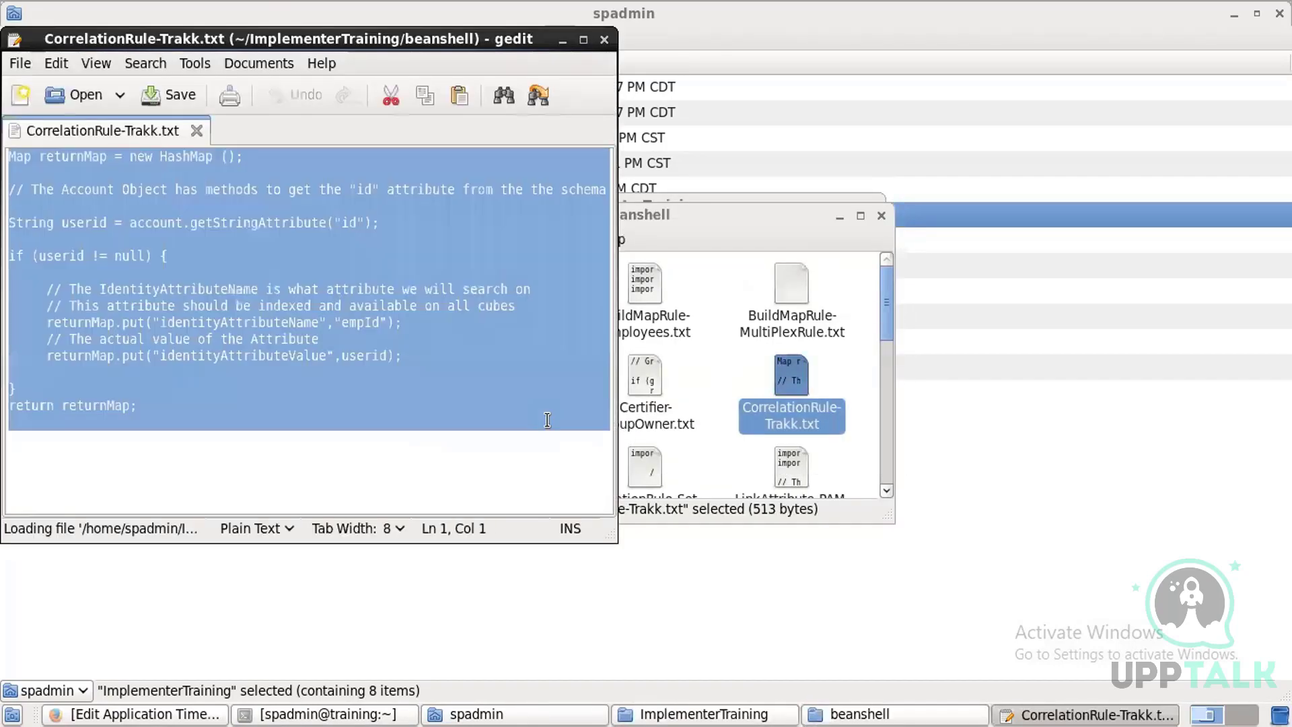
key("ctrl+c")
key("alt+Tab")
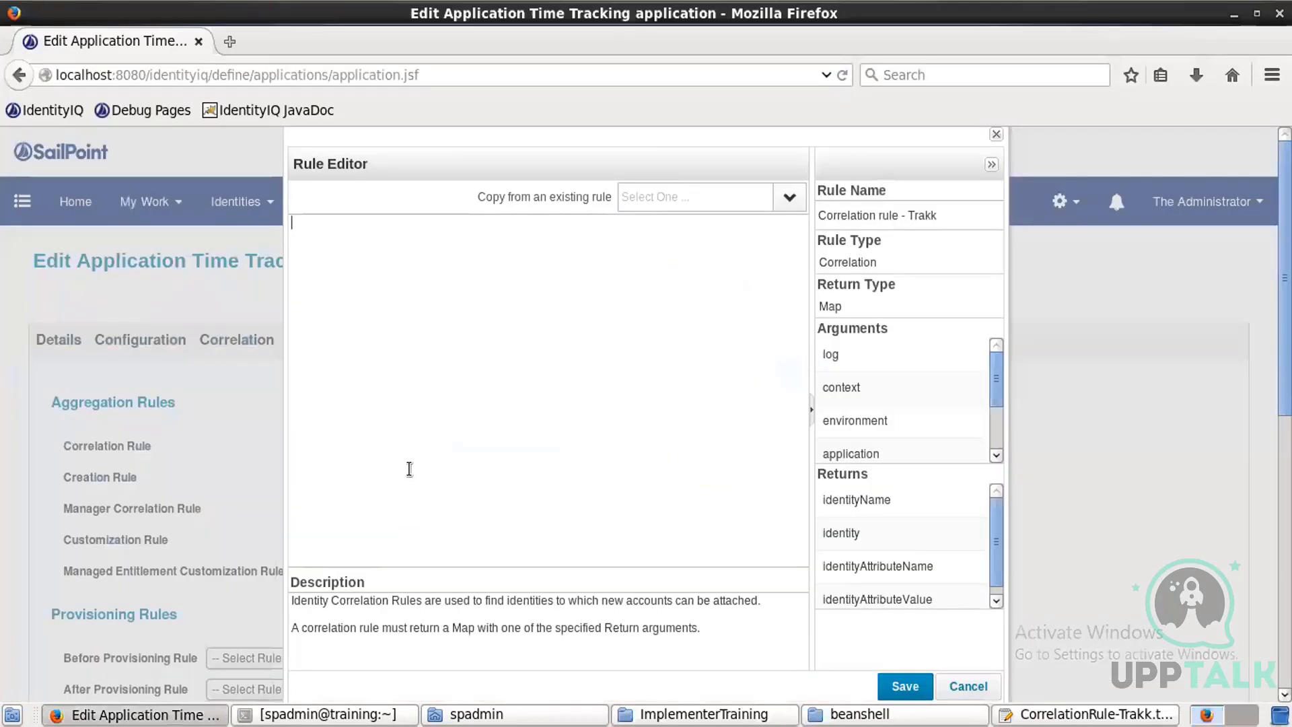
key("ctrl+v")
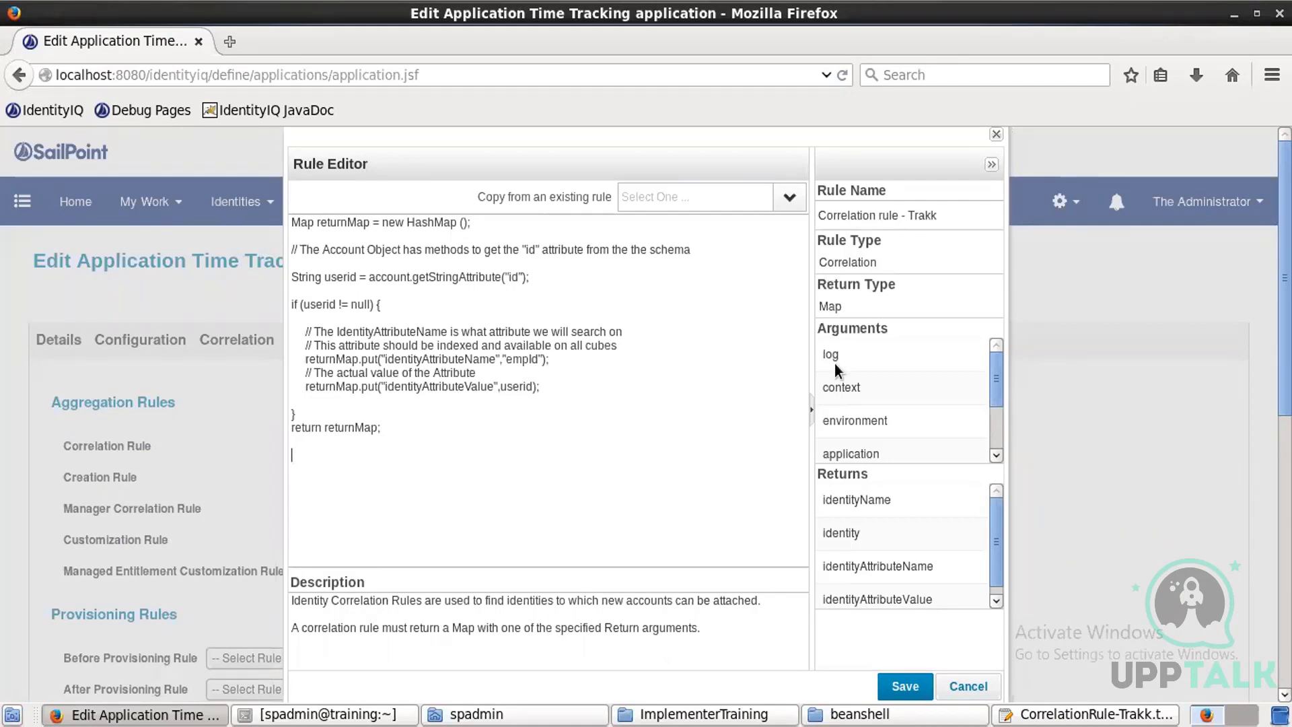
Step: Review the pasted correlation code alongside the rule's return type and return values
left_click_drag(817, 284, 885, 283)
left_click(901, 297)
double_click(847, 262)
left_click_drag(850, 304, 818, 276)
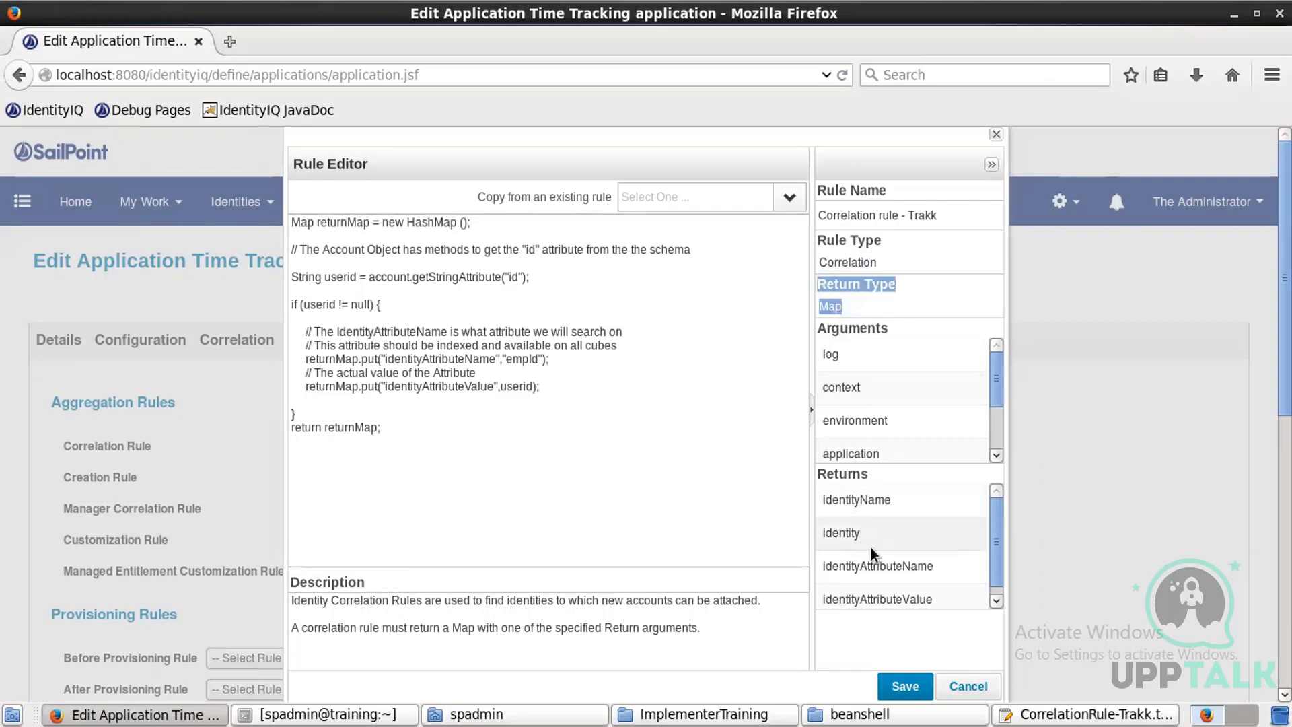
scroll(878, 565, "down", 1)
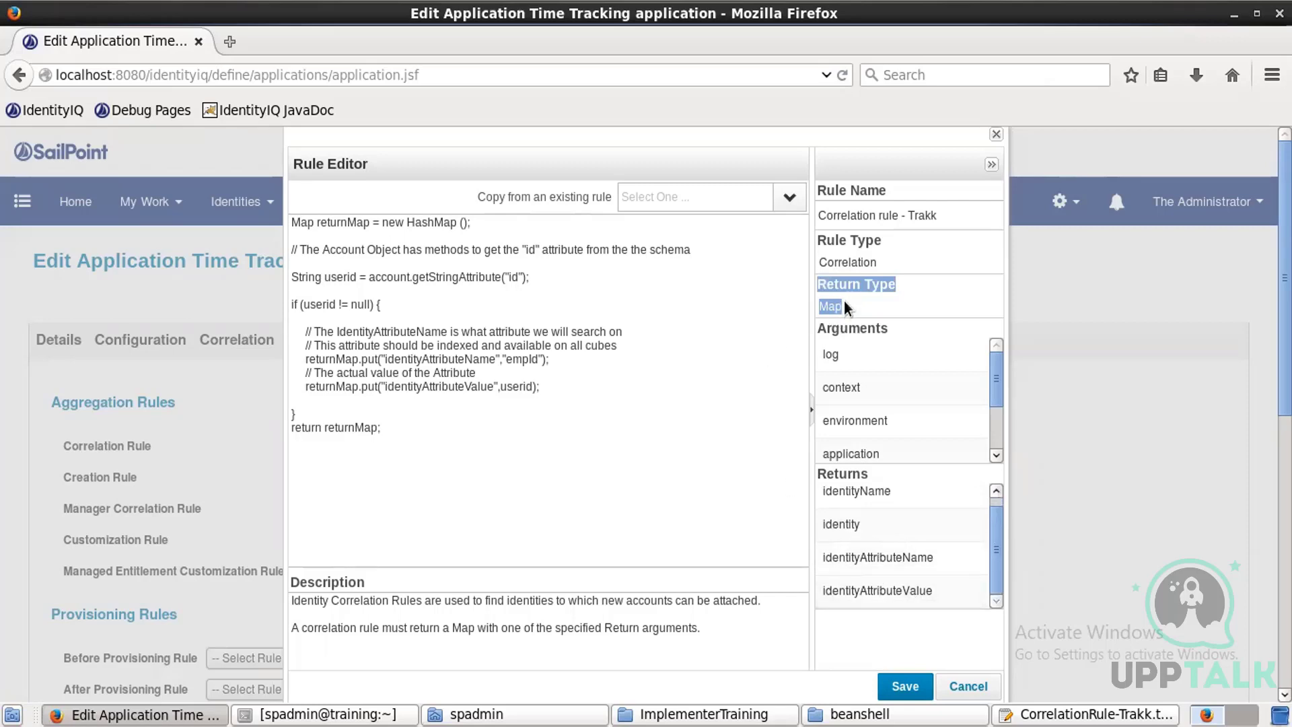
left_click(617, 303)
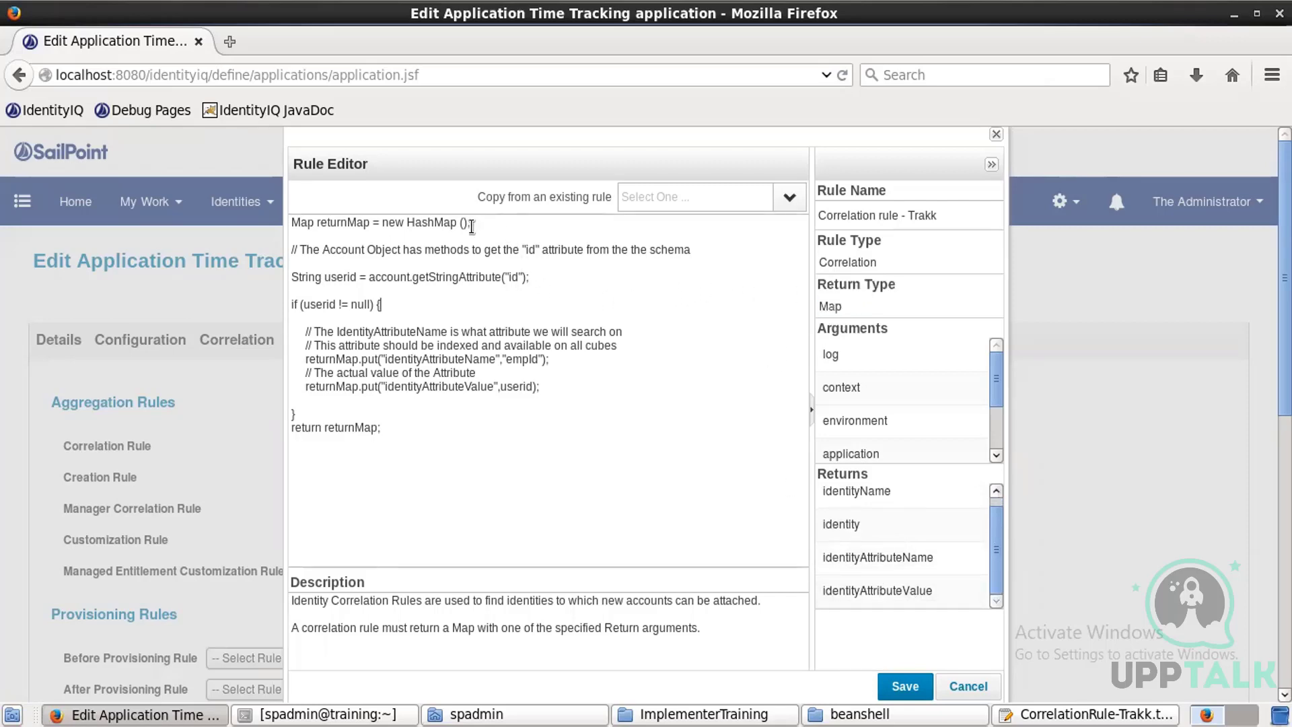
left_click_drag(472, 225, 199, 222)
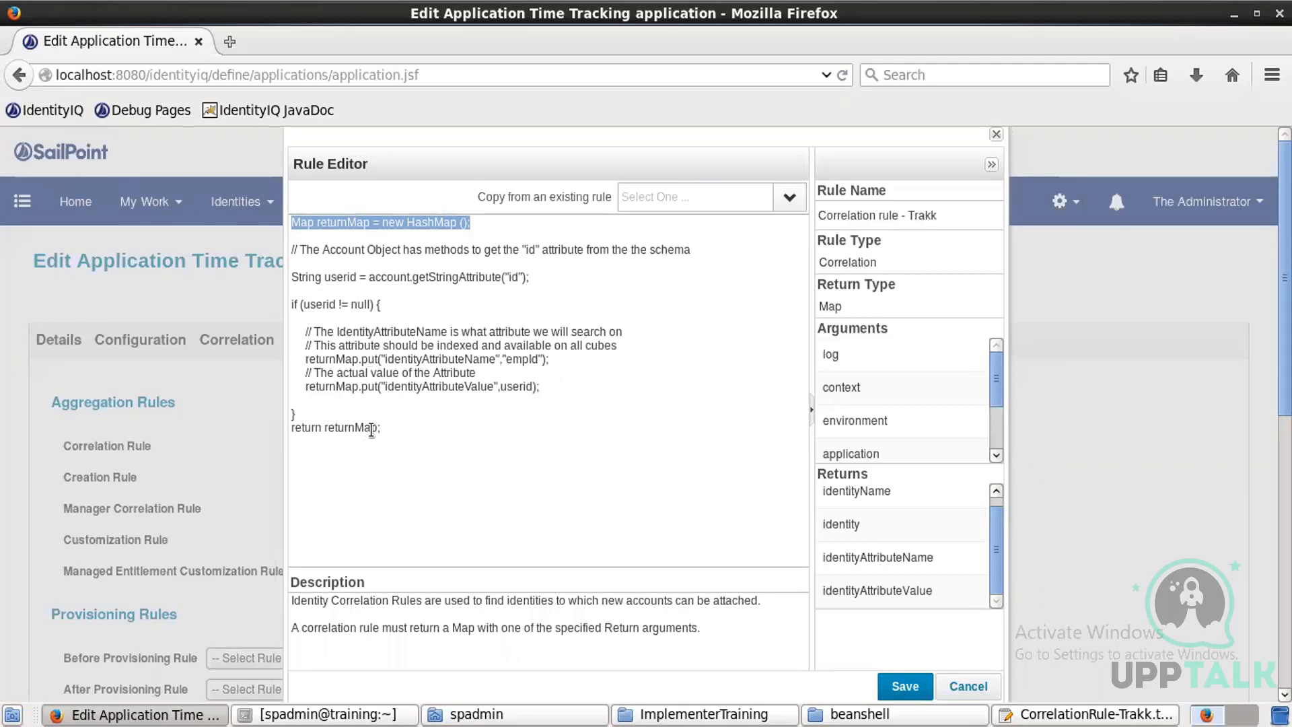
left_click_drag(387, 428, 286, 277)
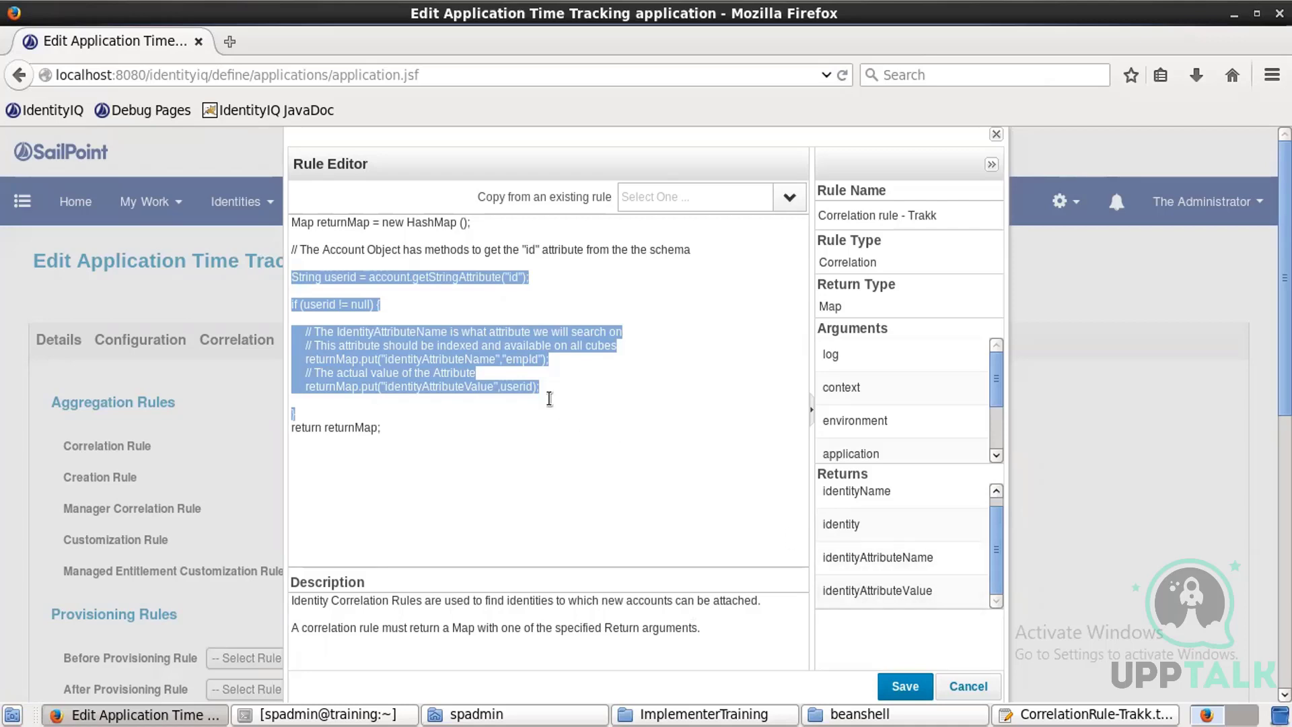
double_click(471, 359)
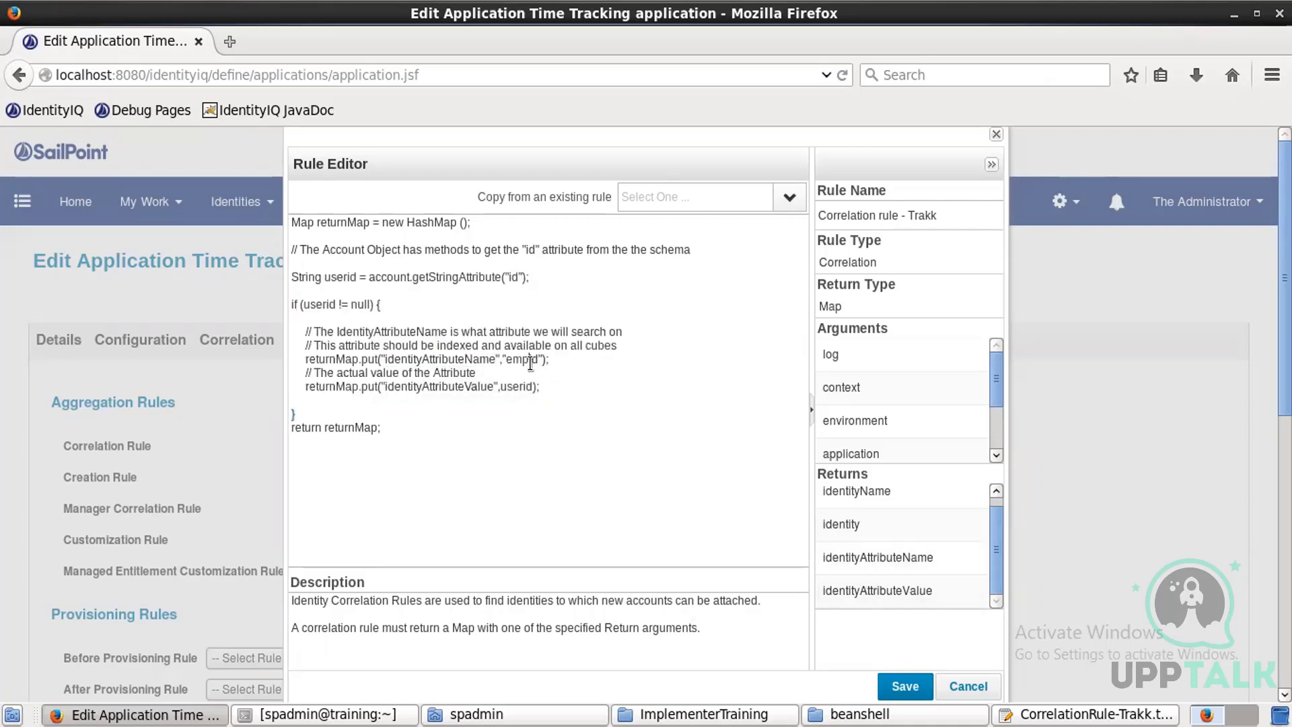
double_click(530, 361)
double_click(513, 388)
left_click(522, 455)
left_click(524, 397)
triple_click(525, 387)
left_click(523, 387)
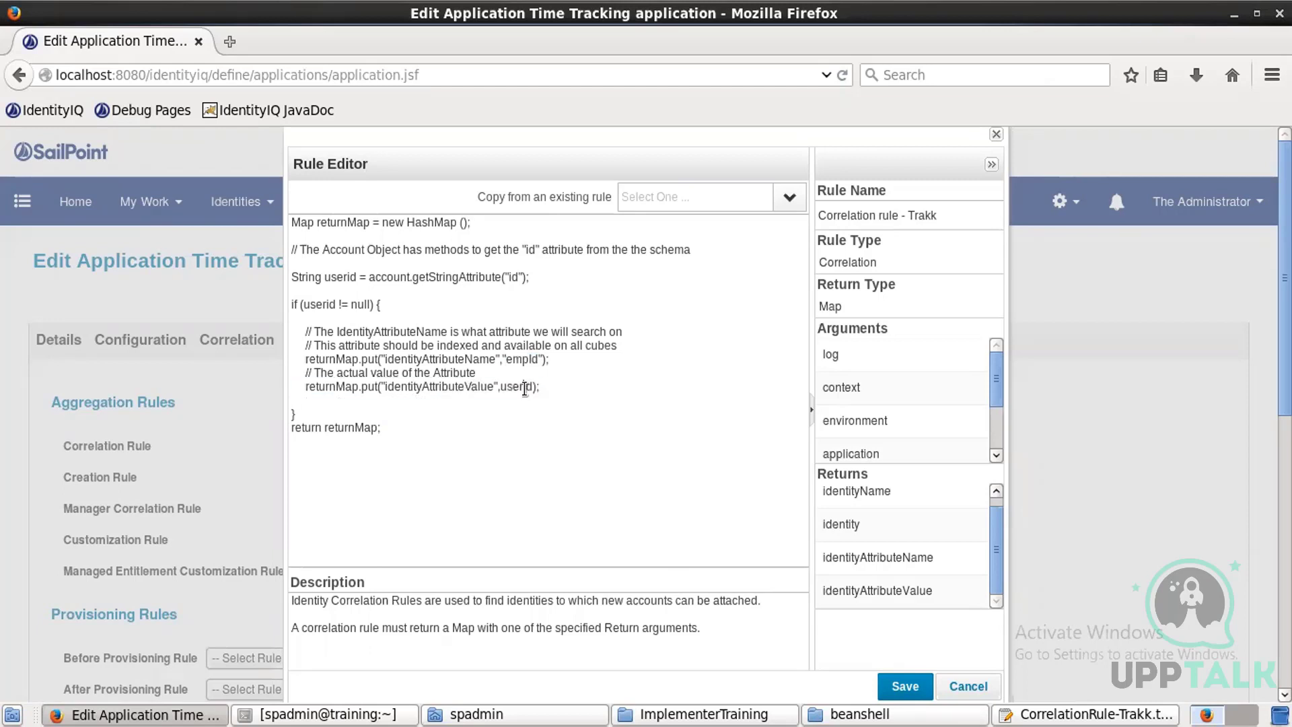
double_click(323, 303)
Step: Save the rule, assign Correlation rule - Trakk as the Correlation Rule, and save the application
left_click(891, 689)
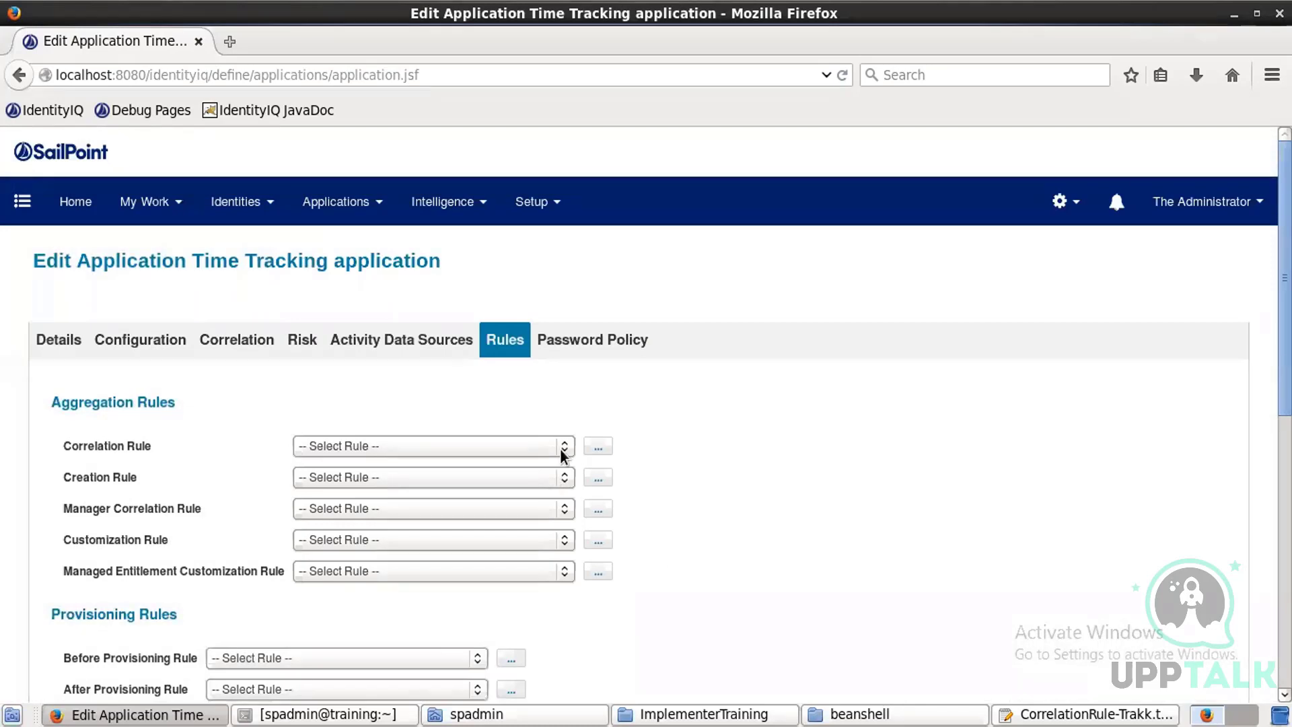
left_click(559, 448)
left_click(478, 485)
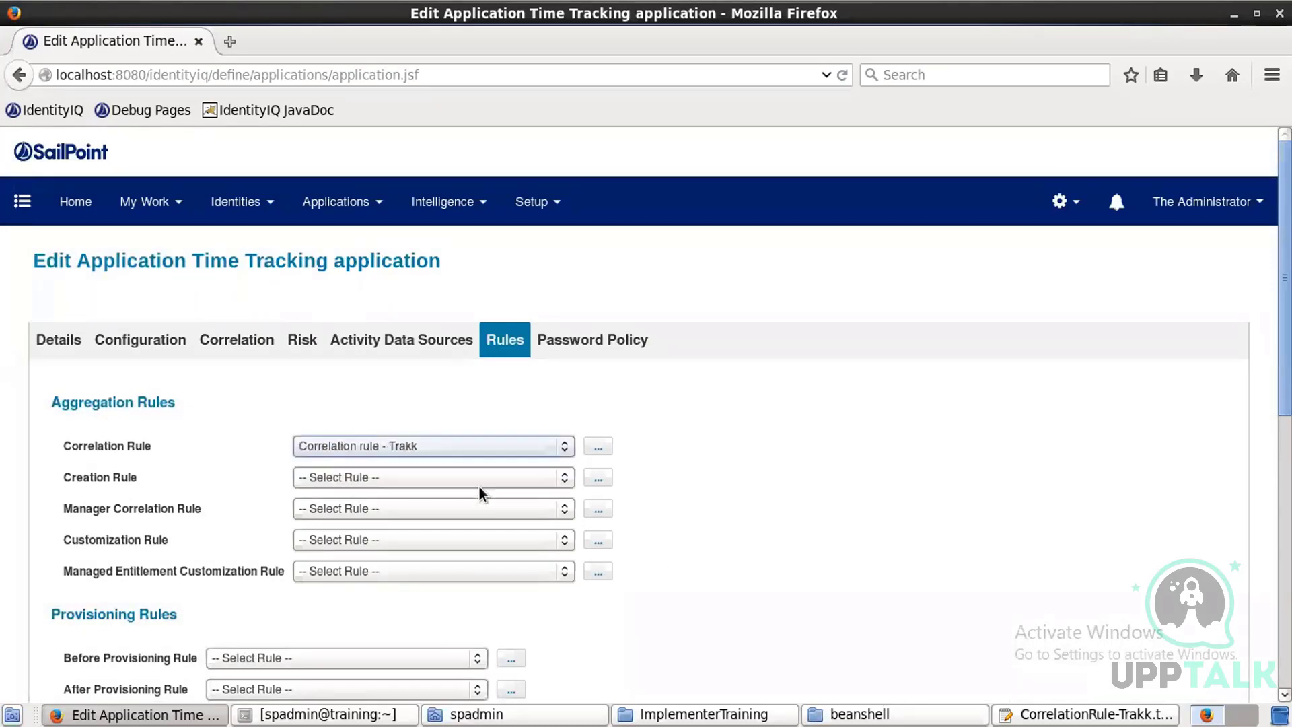
scroll(666, 526, "down", 7)
left_click(62, 635)
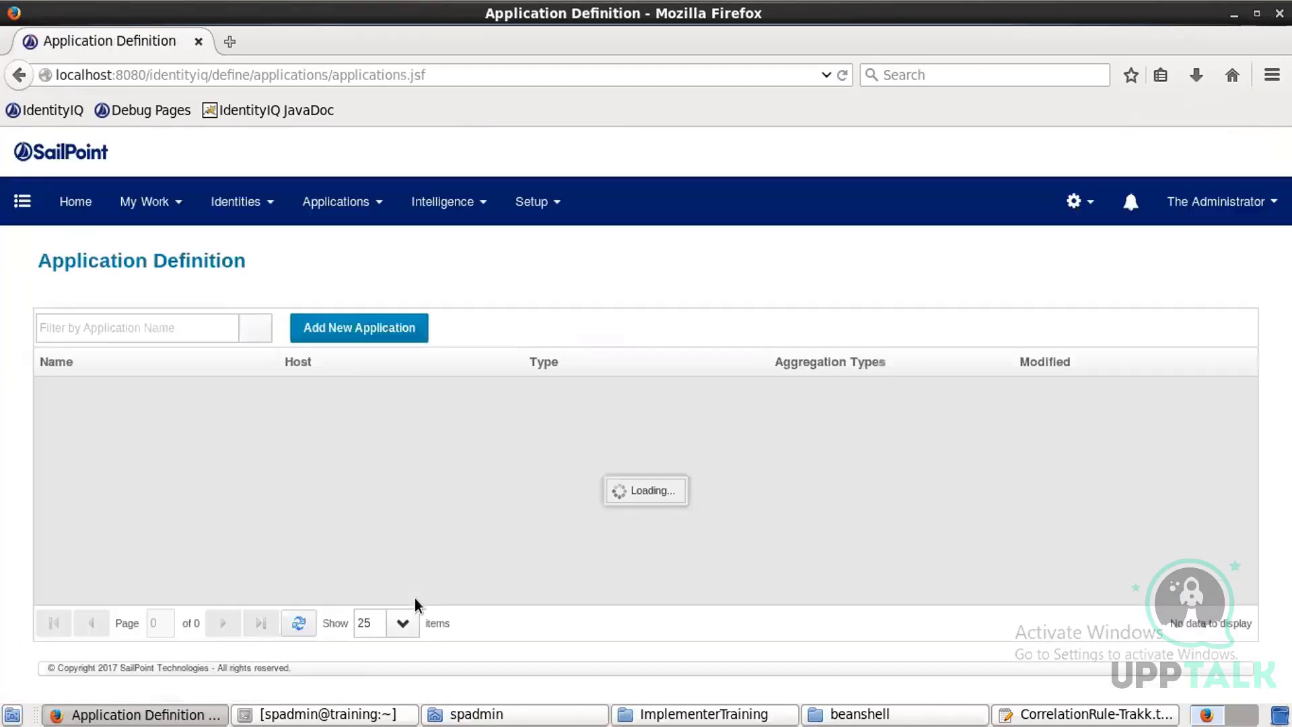
Step: Reopen the Time Tracking application and examine its account schema attributes
left_click(178, 519)
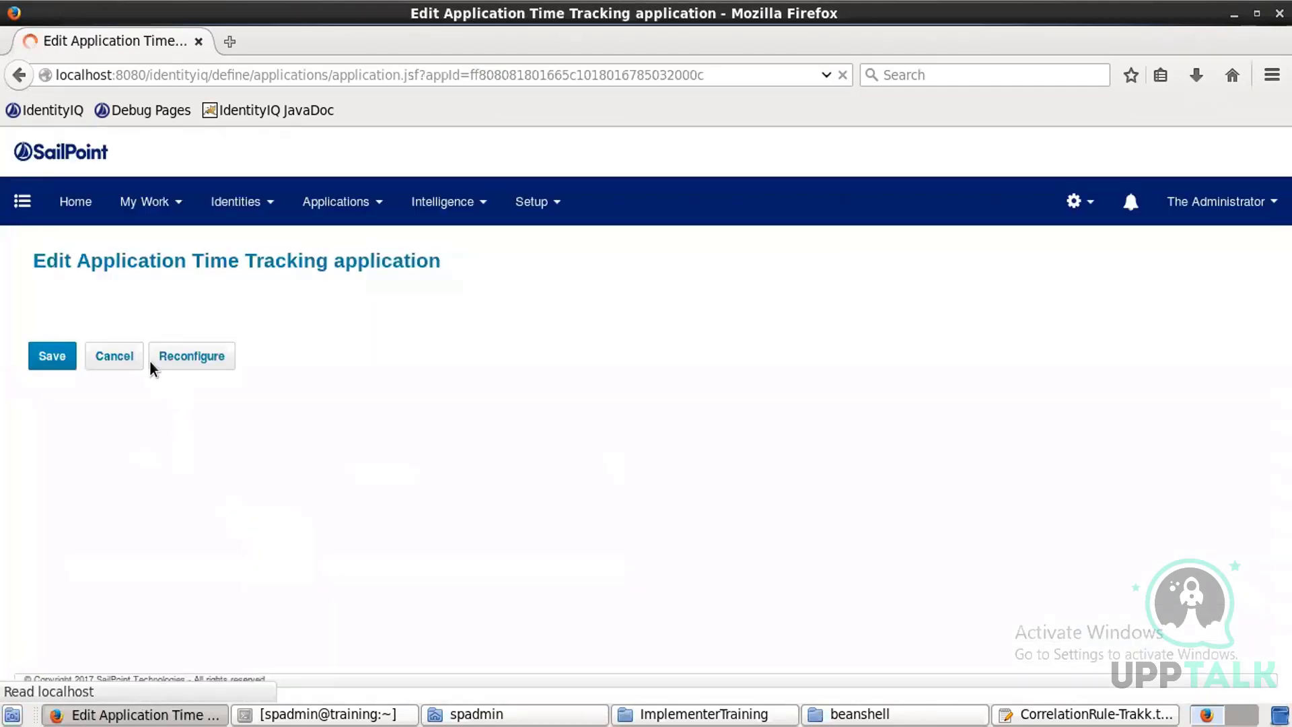
left_click(150, 347)
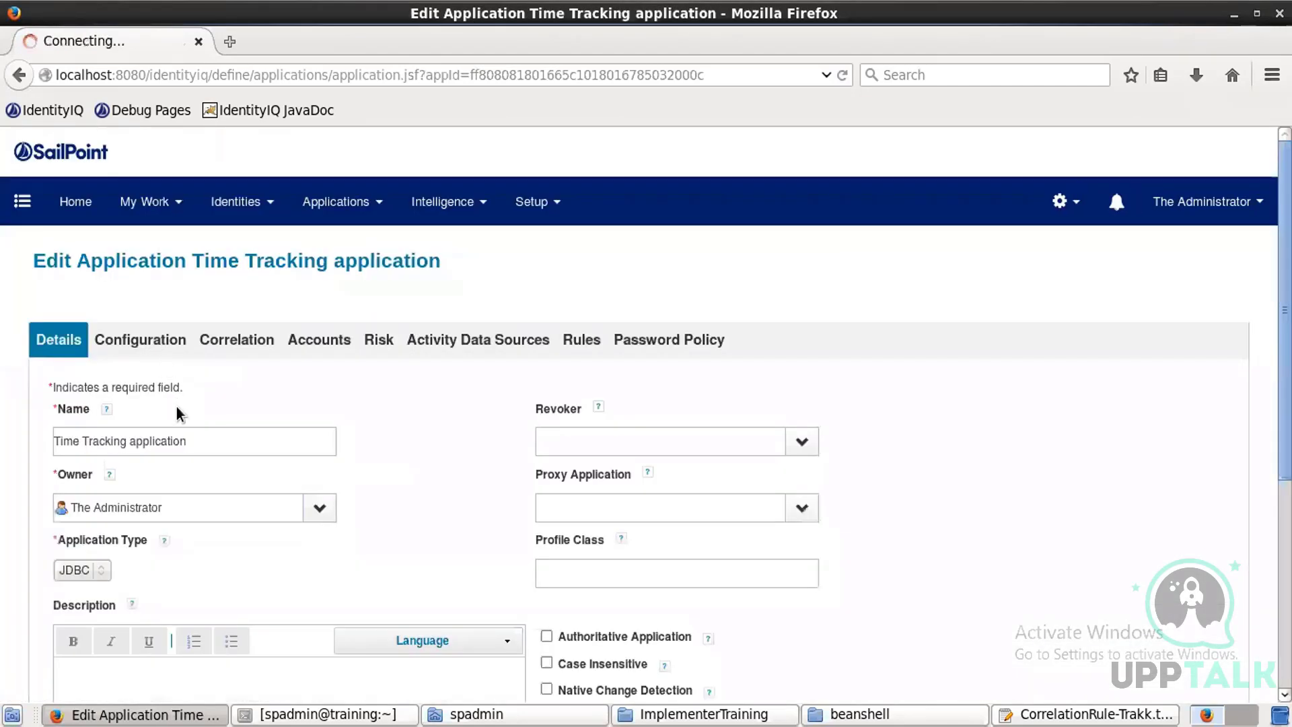
scroll(177, 412, "down", 4)
scroll(177, 413, "up", 3)
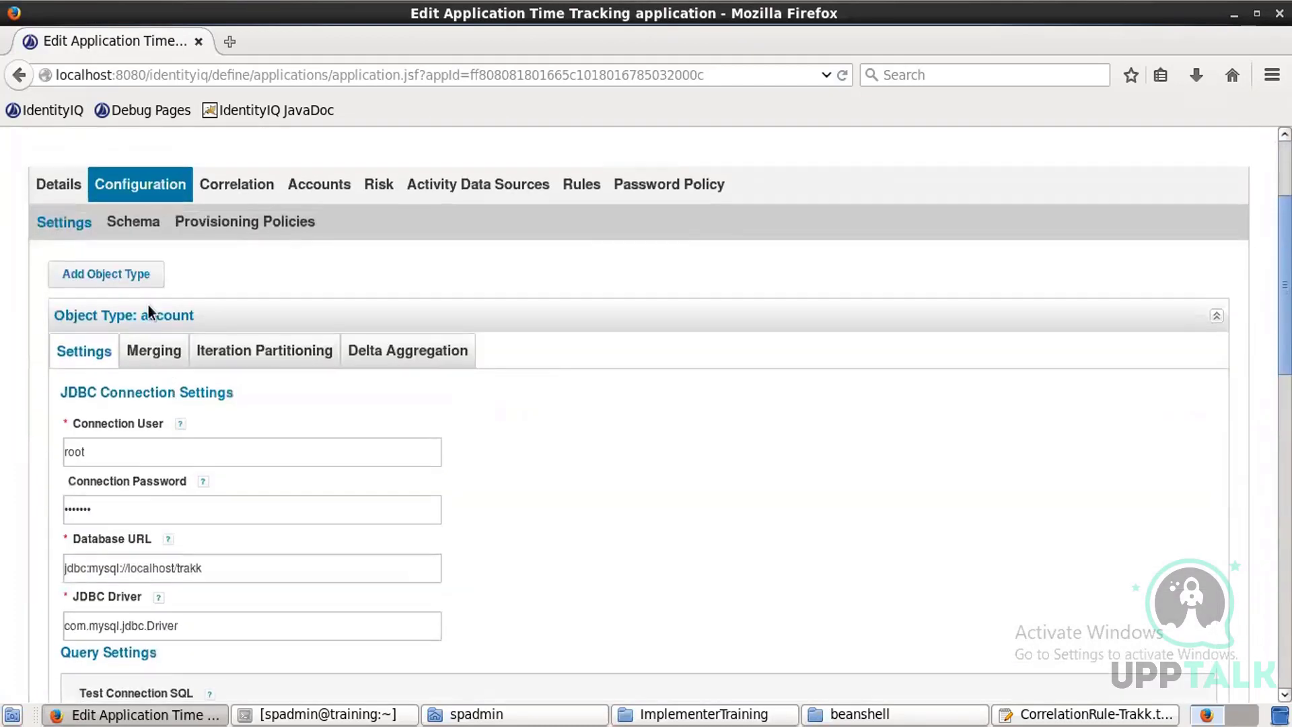
left_click(145, 268)
scroll(225, 380, "down", 7)
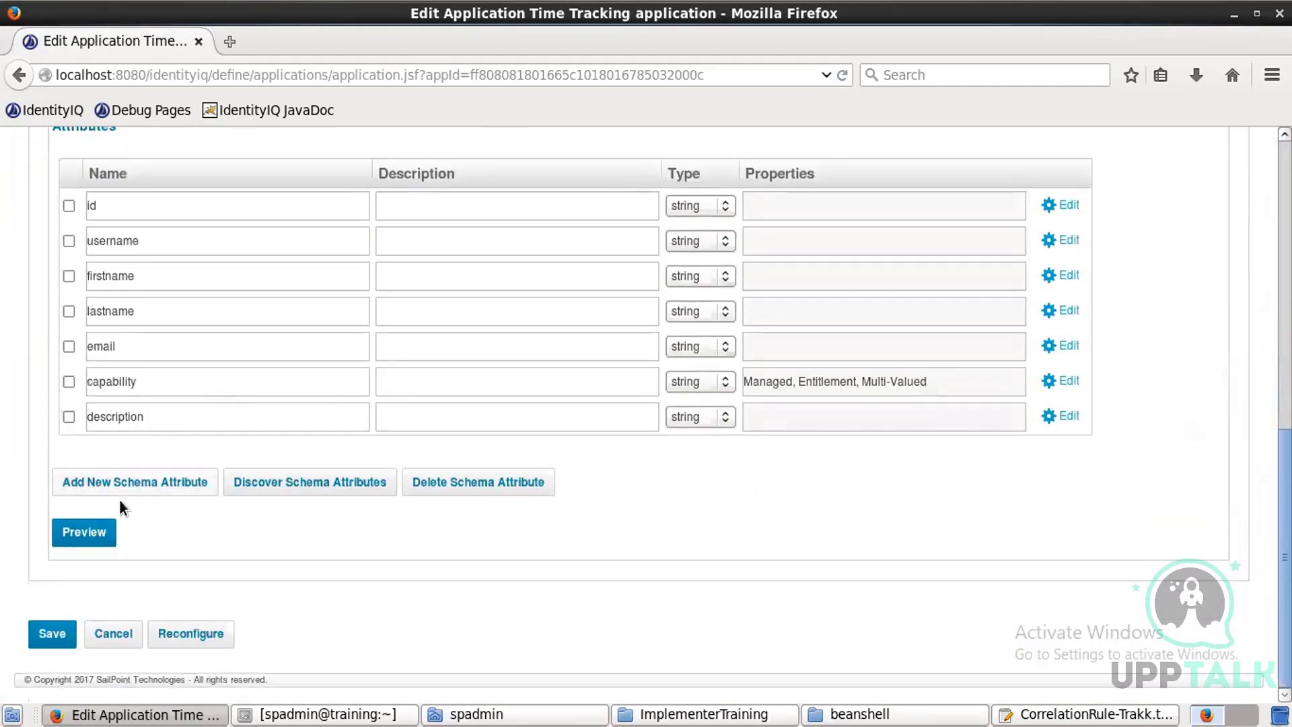
Step: Preview the Time Tracking account data and widen the capability column to read its values
left_click(100, 536)
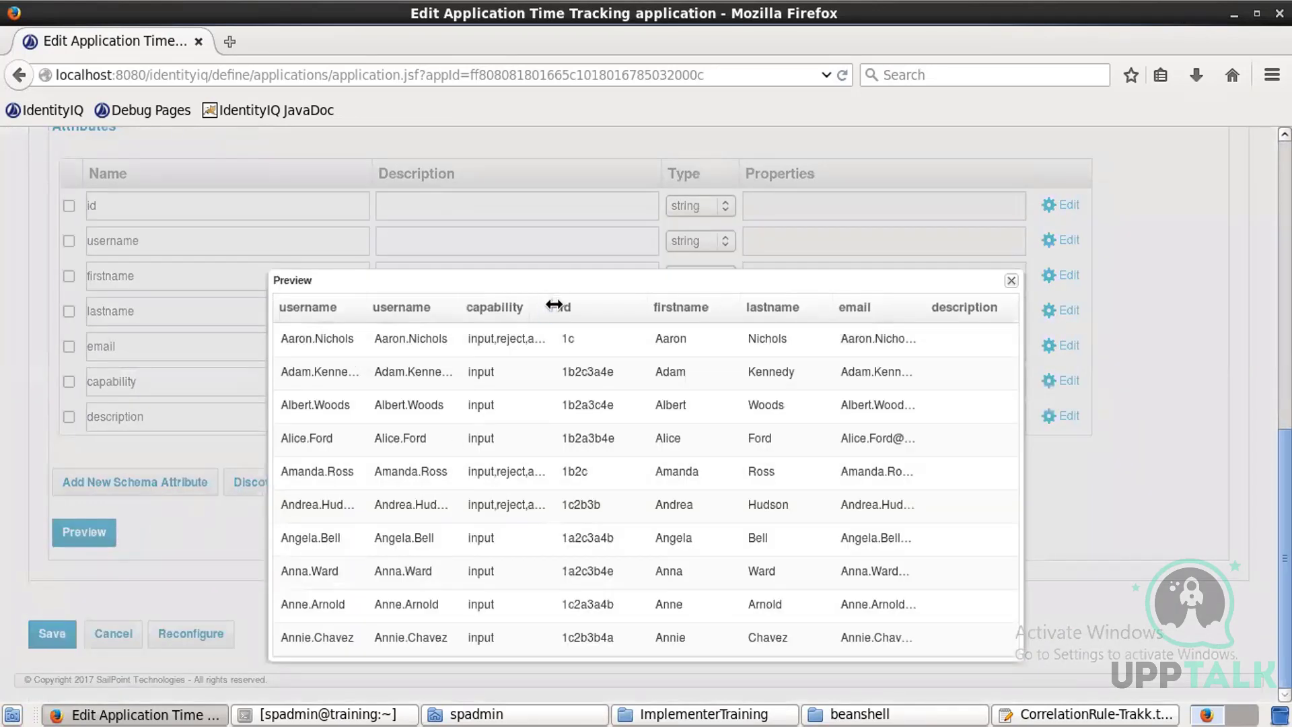
left_click_drag(556, 307, 819, 309)
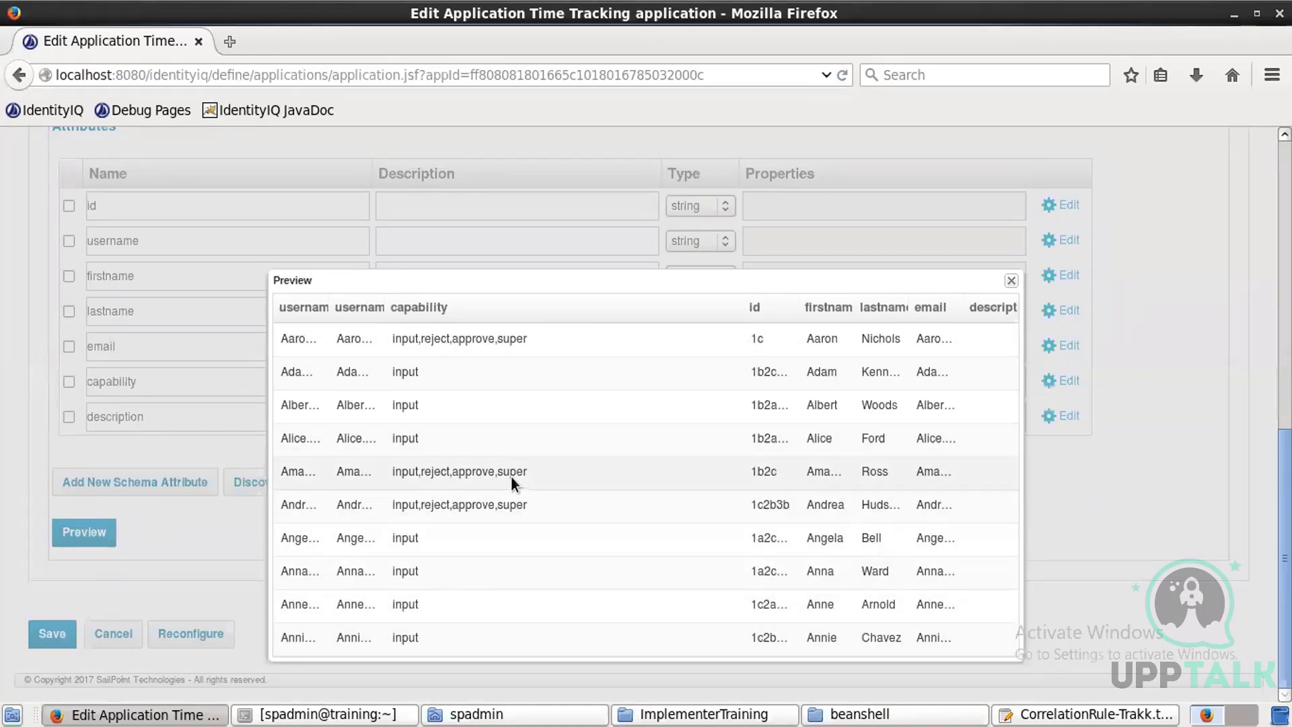
left_click(1012, 280)
Step: Create a new Account Aggregation task named Trakk Account aggregation
scroll(681, 394, "up", 8)
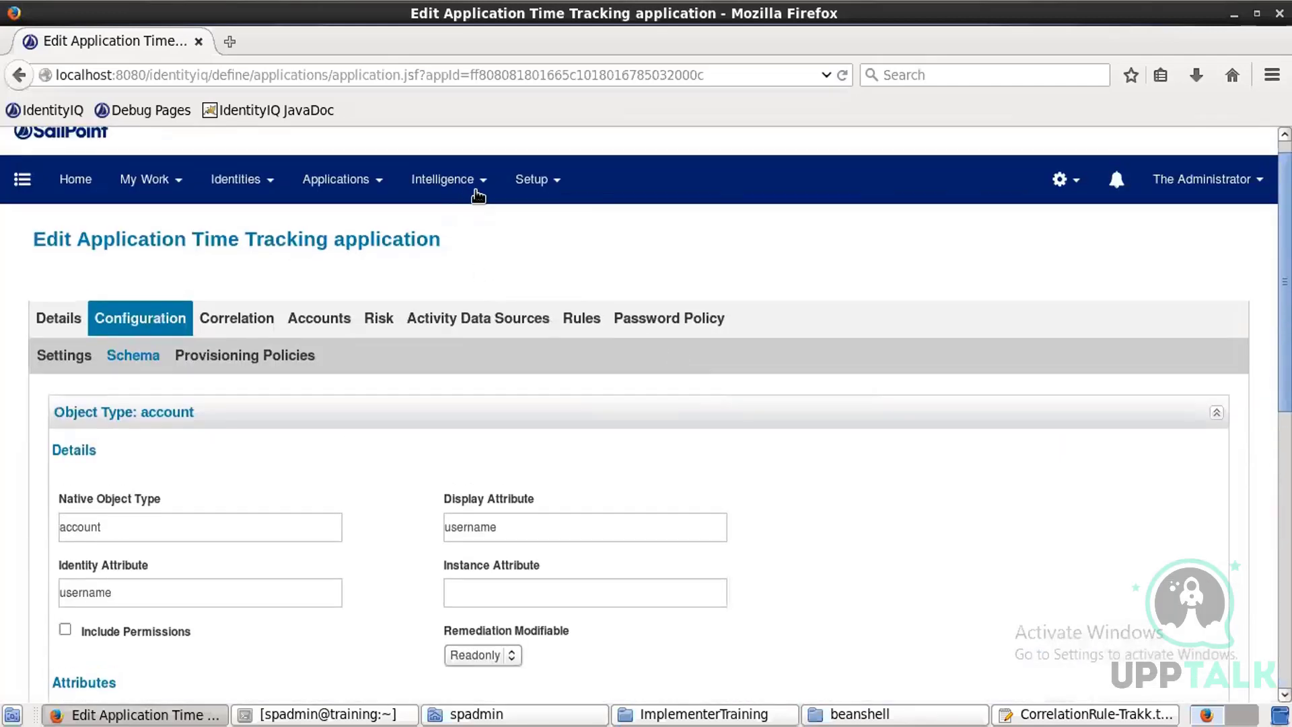
left_click(531, 178)
left_click(535, 396)
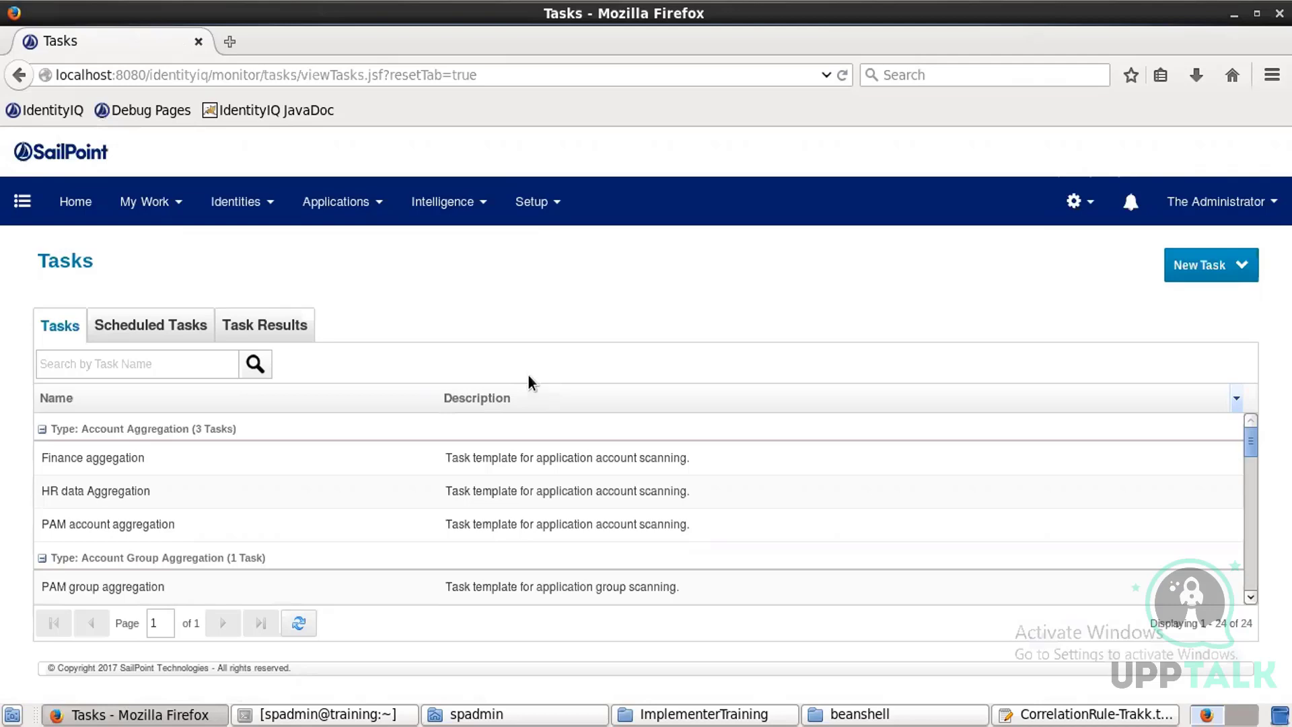
left_click(1208, 273)
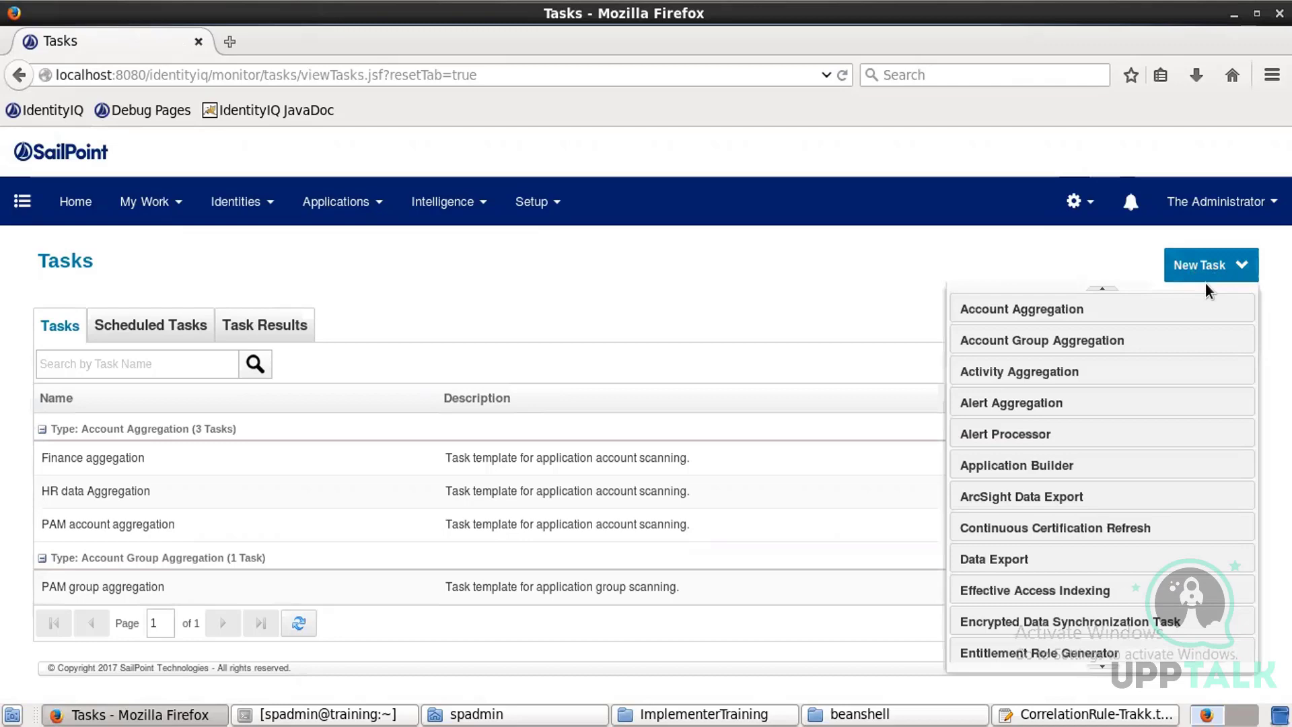
left_click(1070, 320)
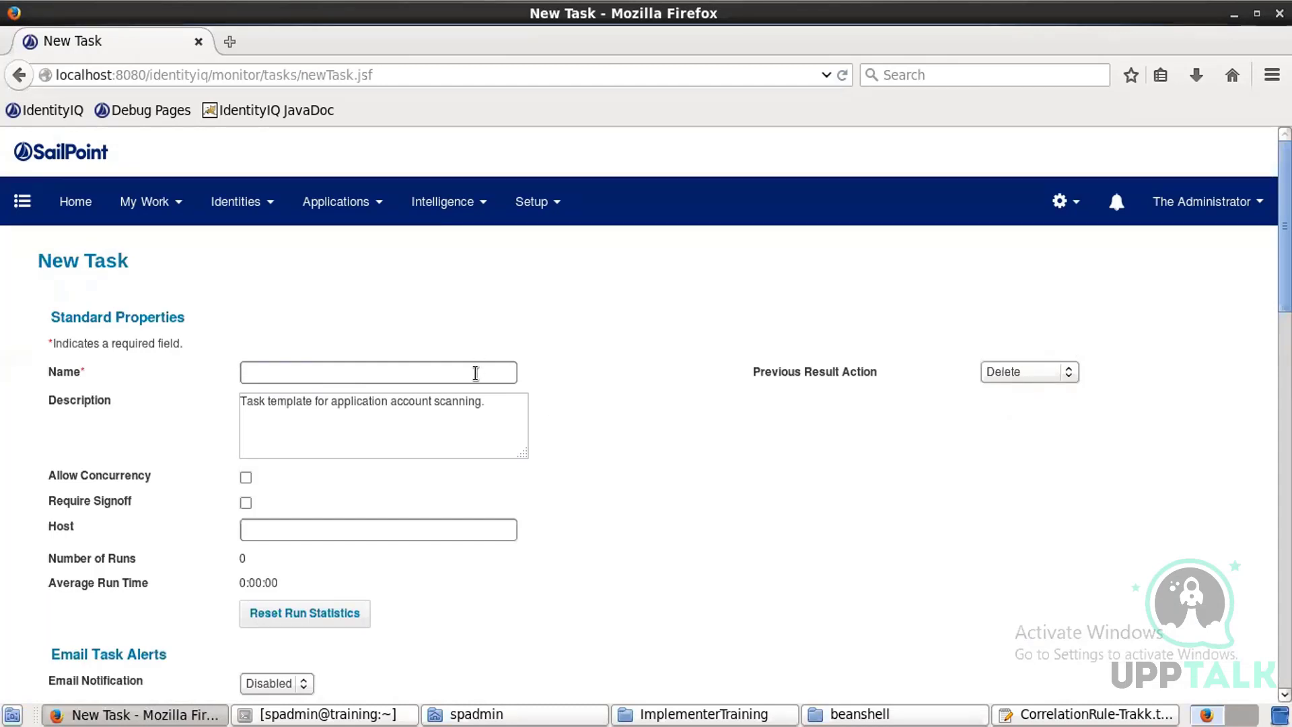
left_click(473, 370)
type("Trakk A")
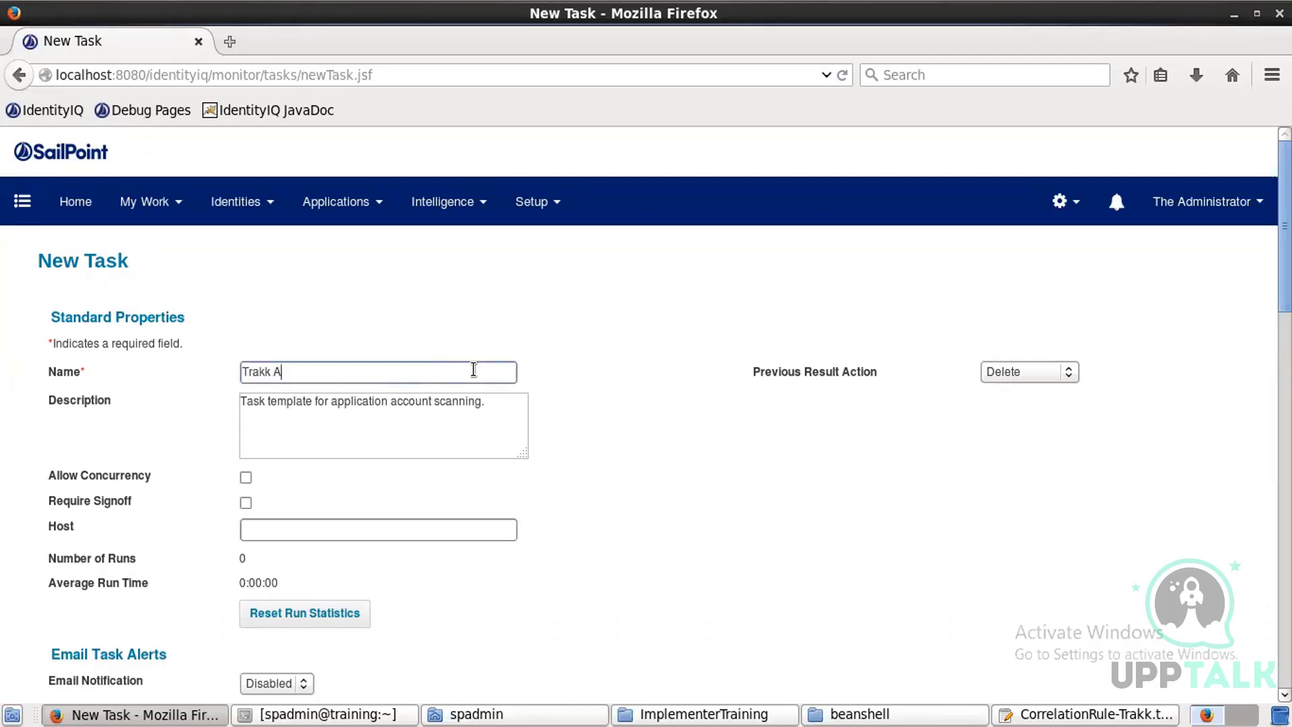
type("ccount aggregation")
Step: Select Time Tracking application to scan and enable Disable optimization of unchanged accounts and Promote managed attributes
scroll(473, 369, "down", 7)
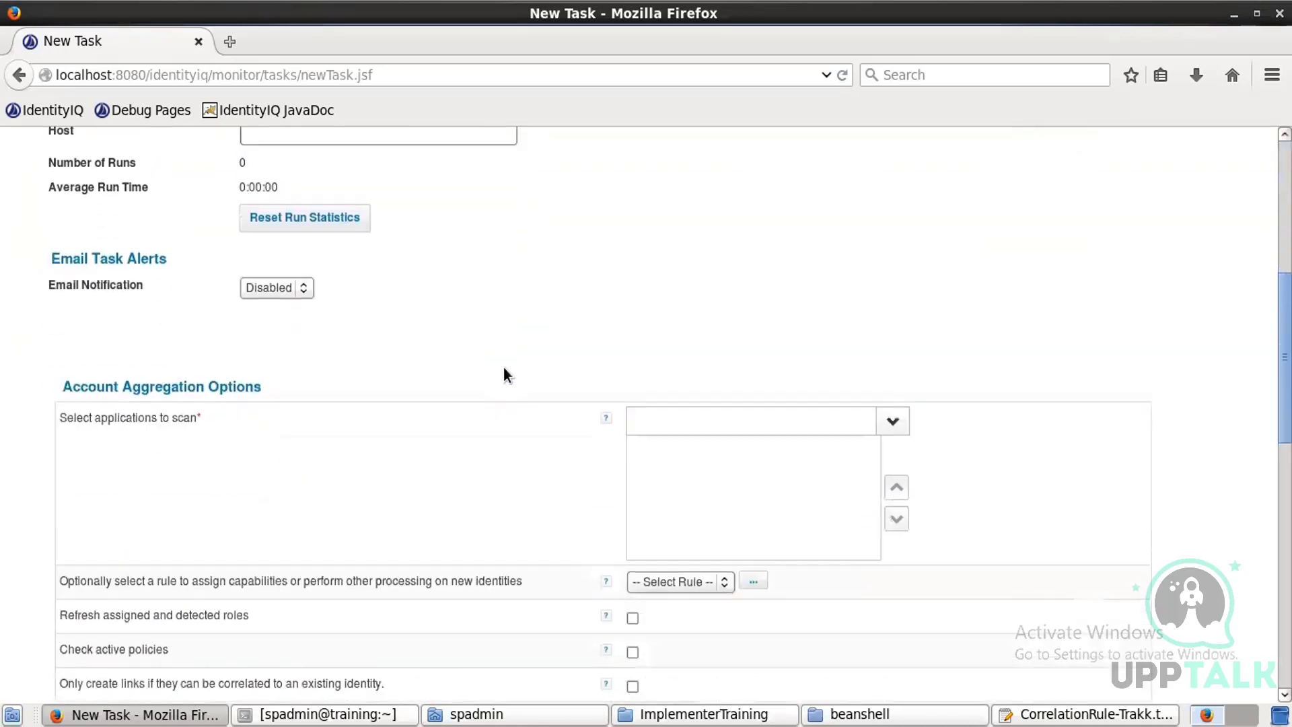
left_click(887, 375)
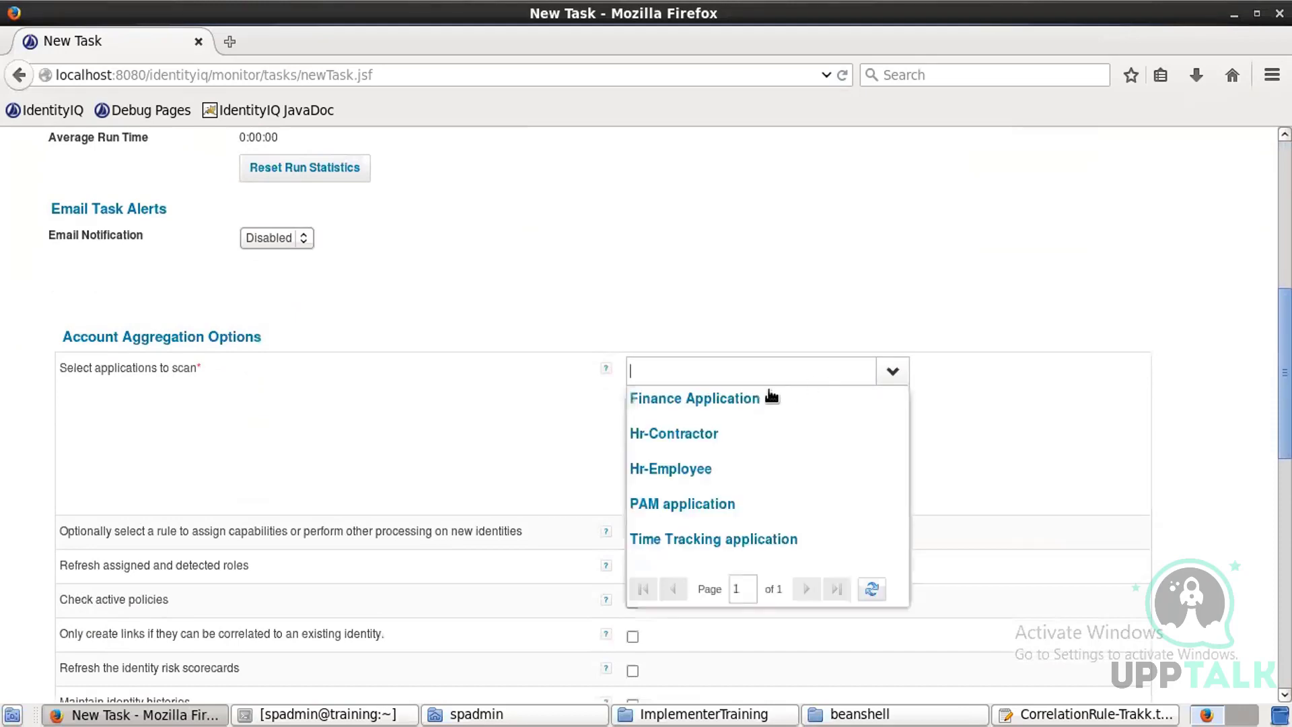
left_click(708, 538)
scroll(838, 428, "down", 8)
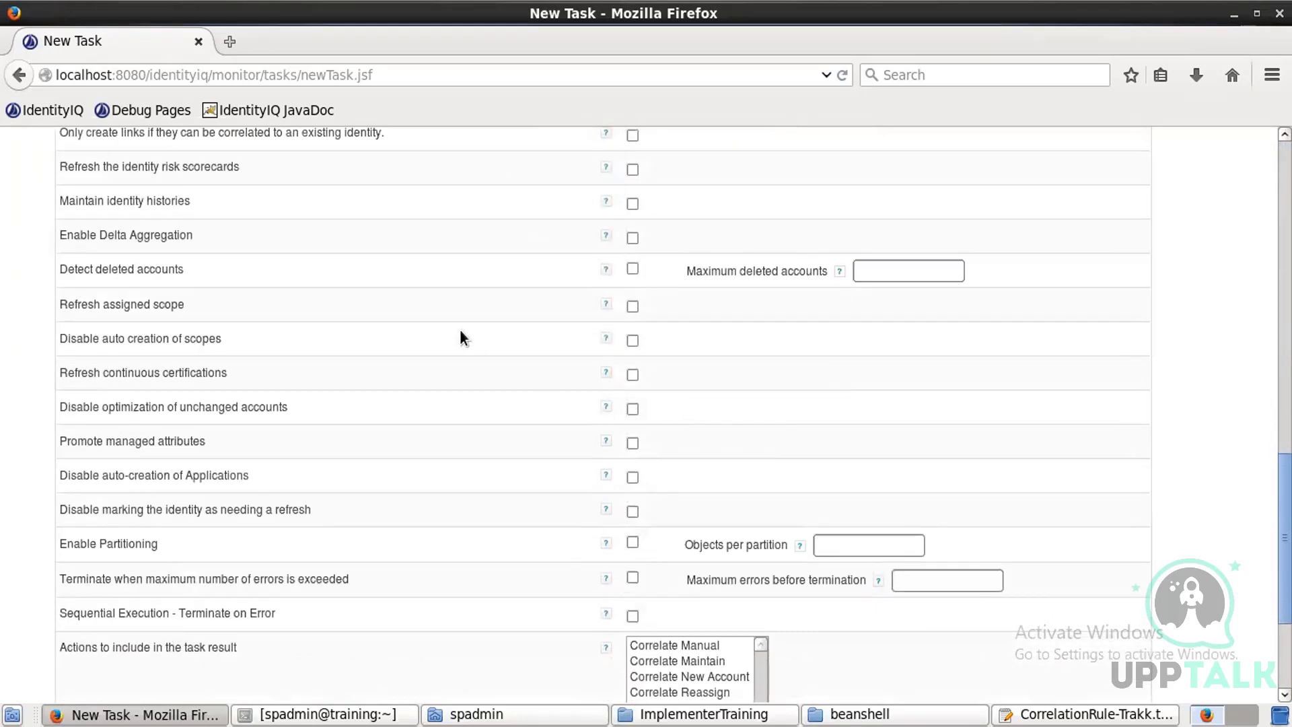
left_click(627, 269)
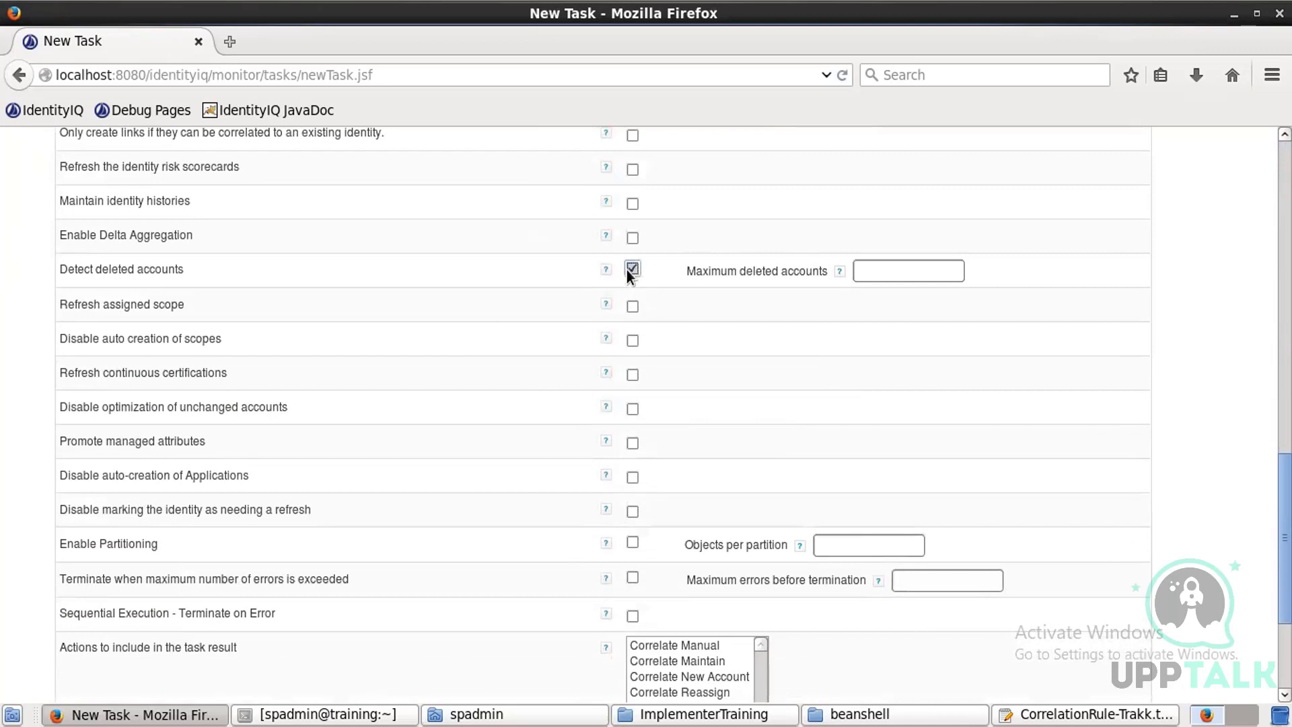
left_click(633, 408)
Step: Save and execute the Trakk Account aggregation task
scroll(712, 457, "down", 5)
left_click(133, 636)
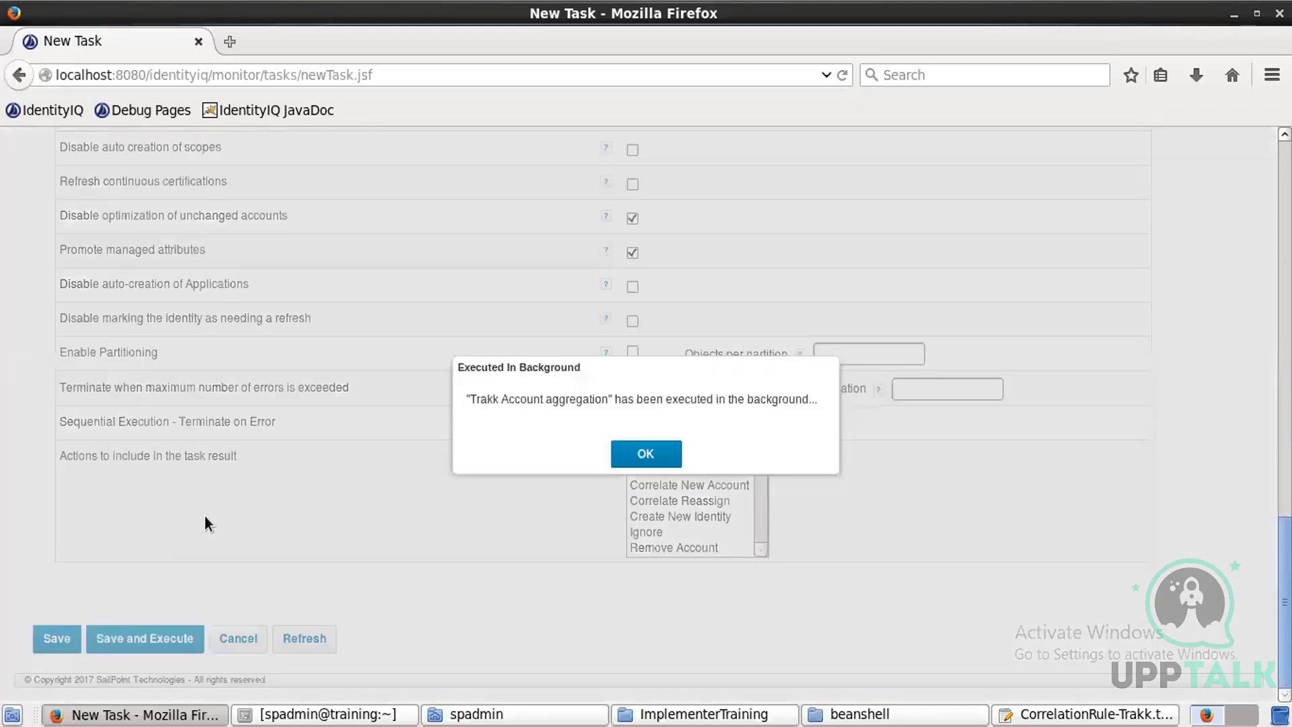
left_click(652, 454)
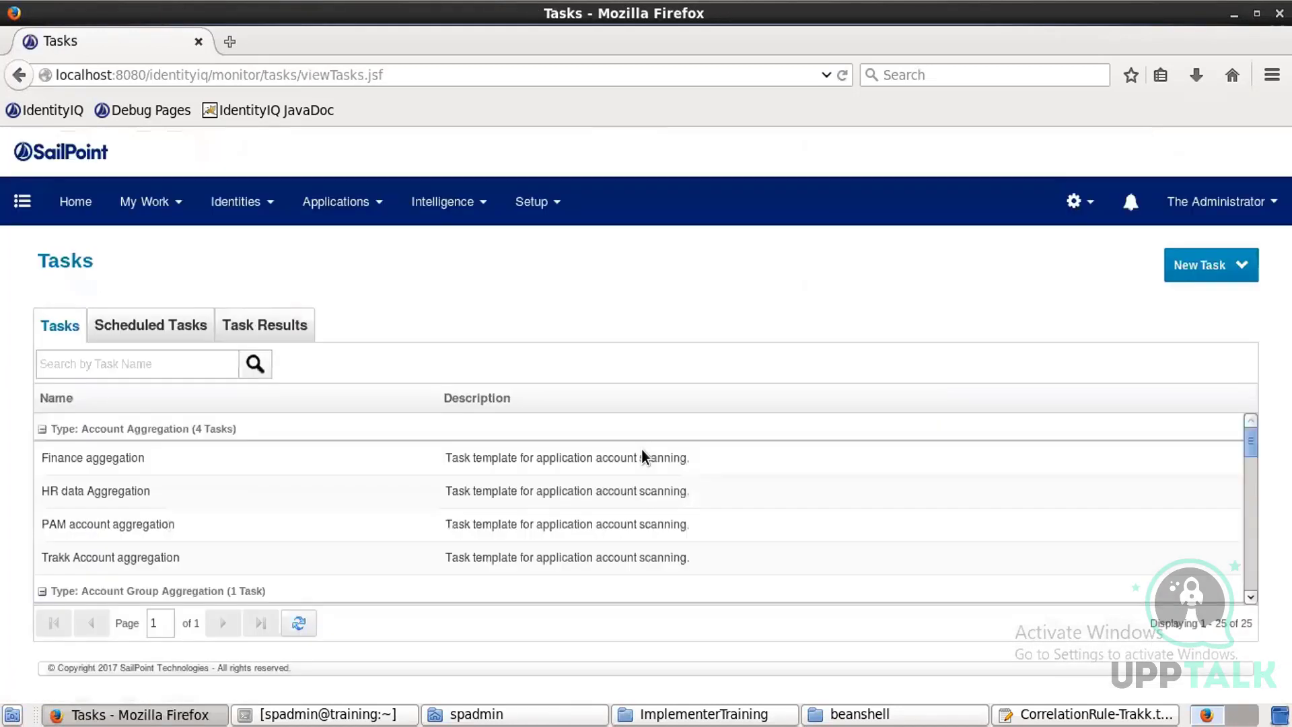
Step: Open the Trakk Account aggregation entry in the task results and review its aggregation attributes
left_click(248, 327)
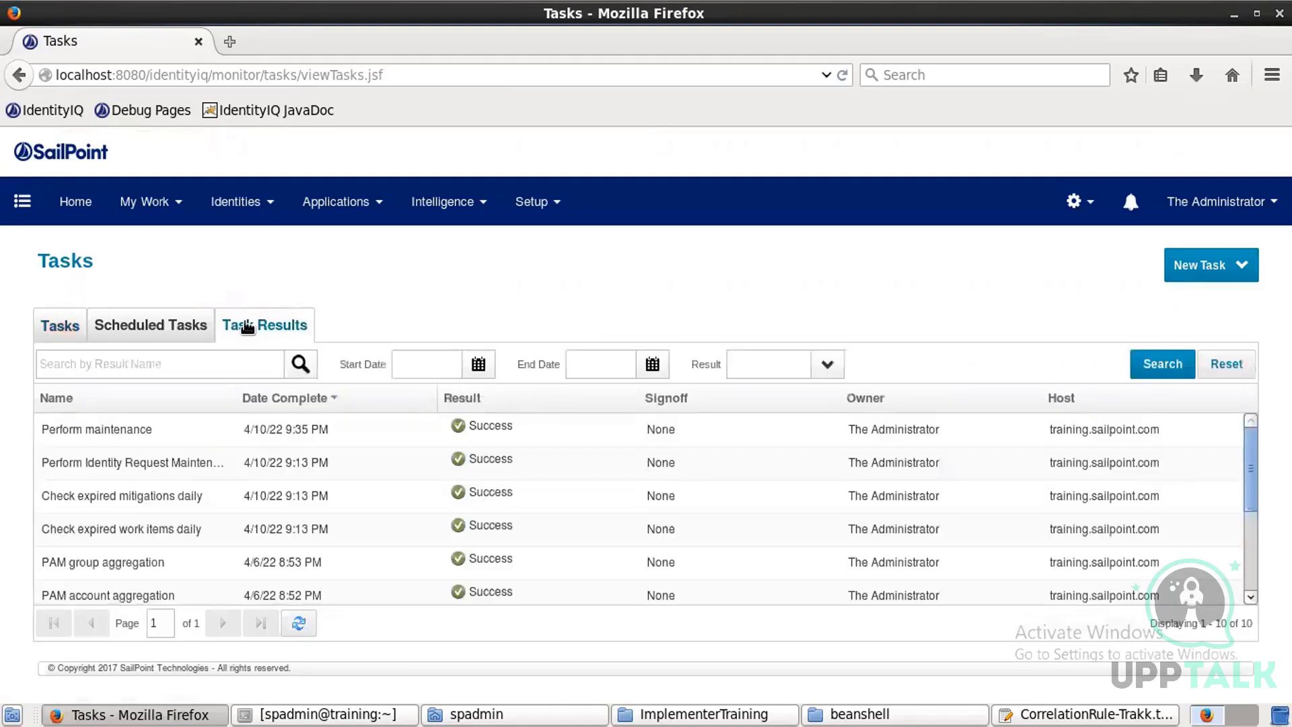
left_click(299, 624)
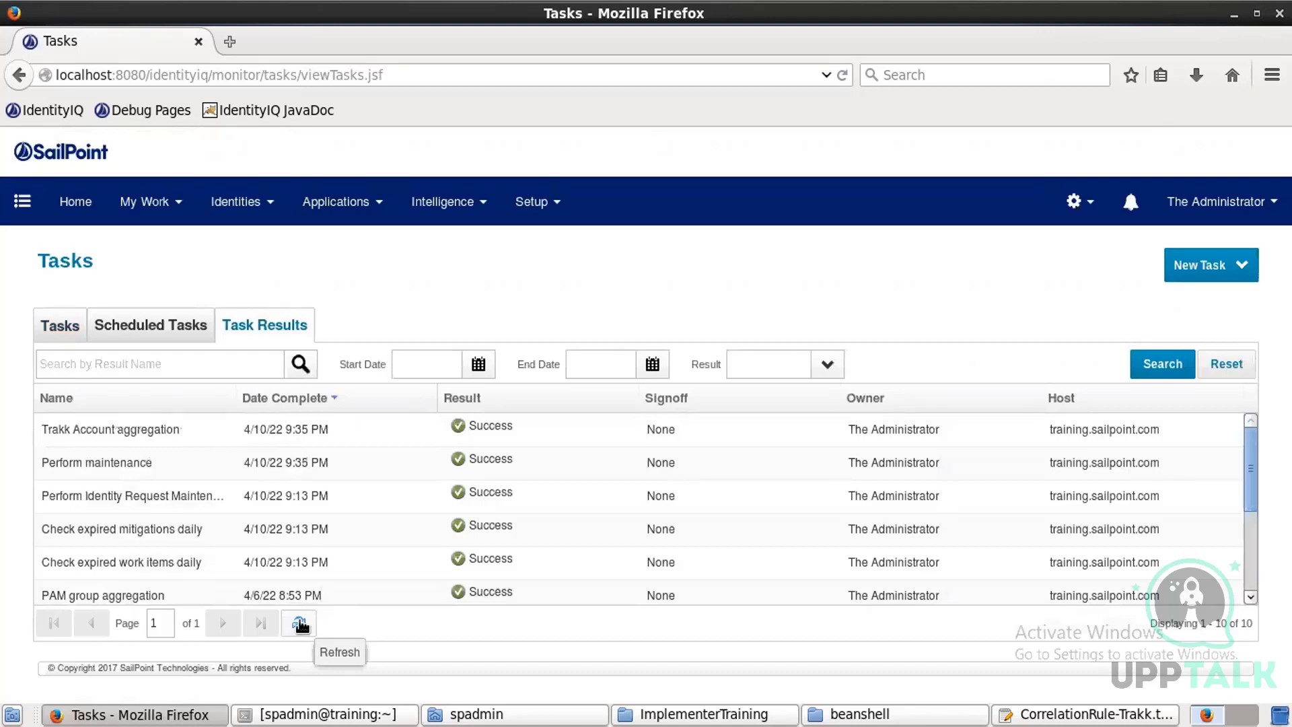
left_click(300, 624)
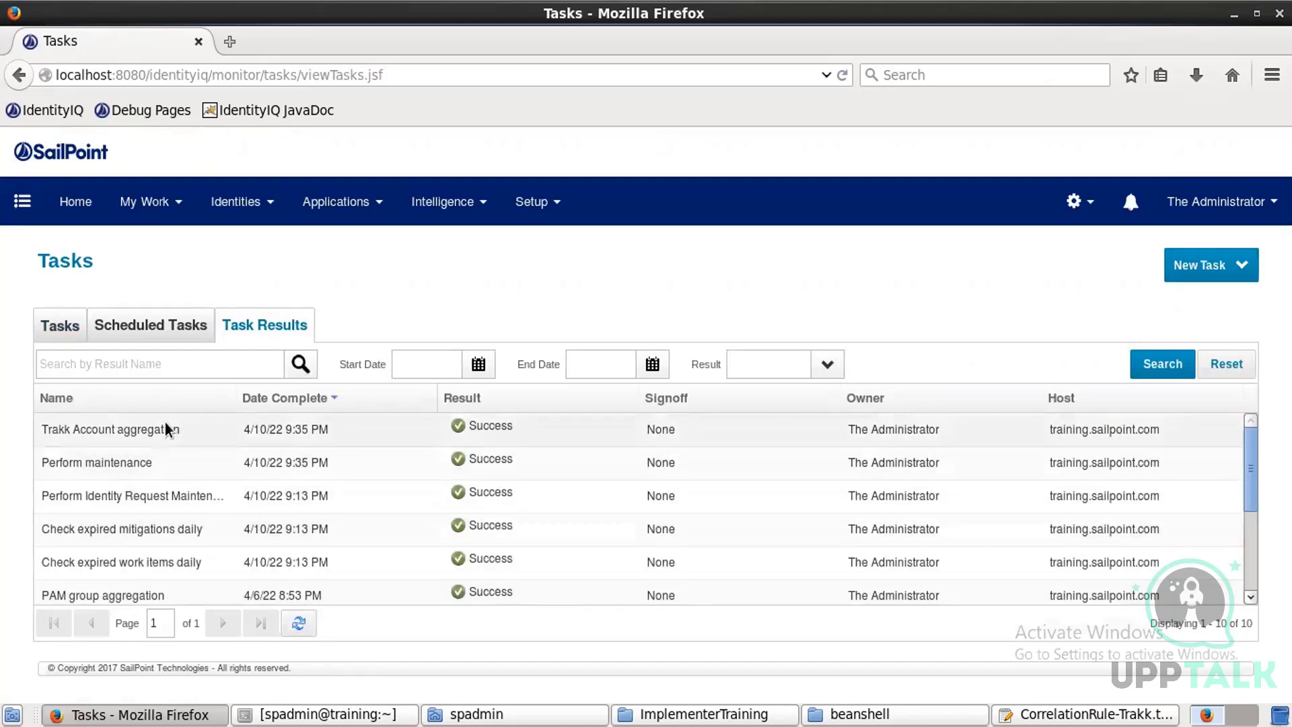
left_click(169, 429)
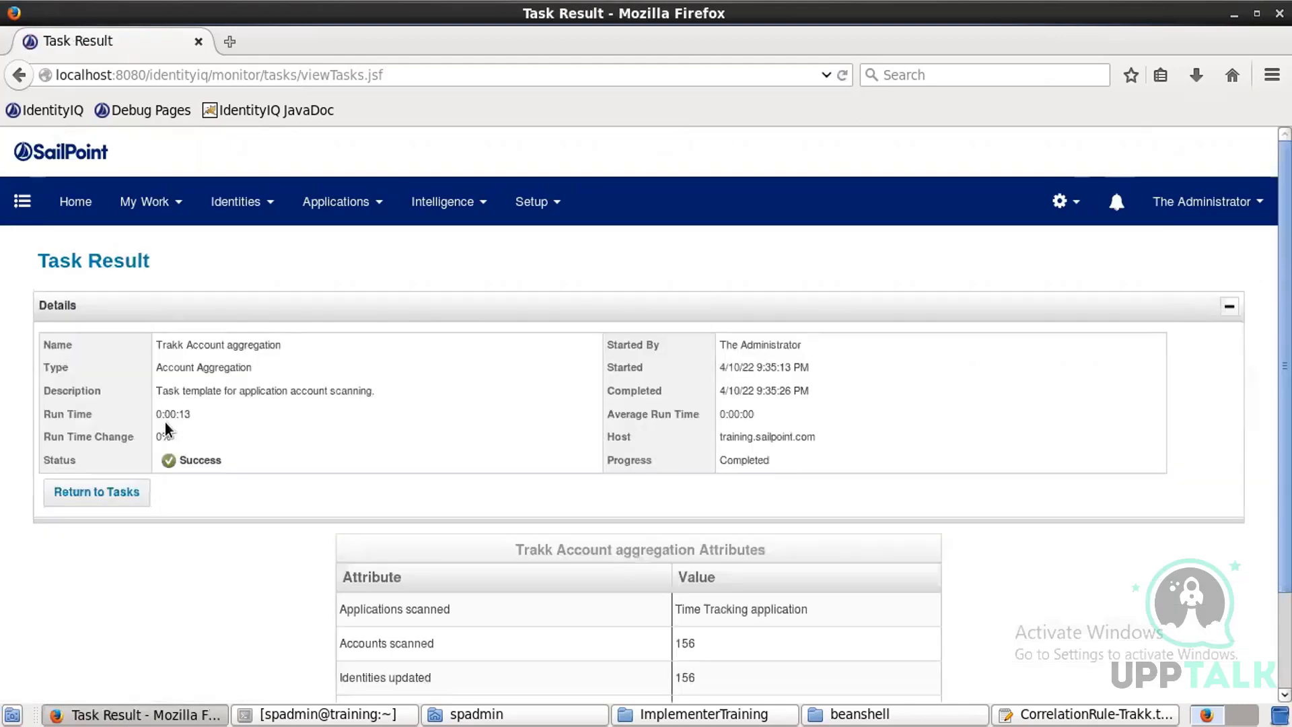
scroll(167, 428, "down", 2)
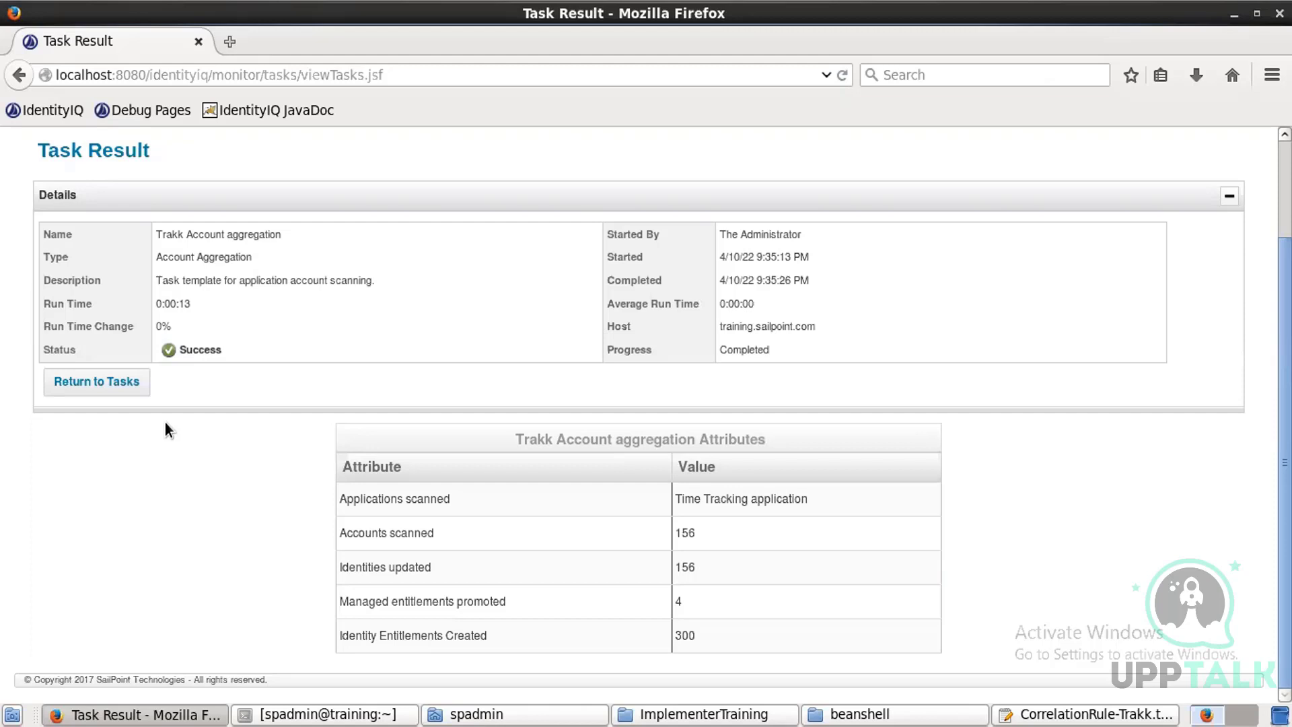
Step: Switch to the terminal and scroll through the MySQL query output to compare its row count with the aggregation result
left_click(269, 712)
scroll(191, 656, "down", 7)
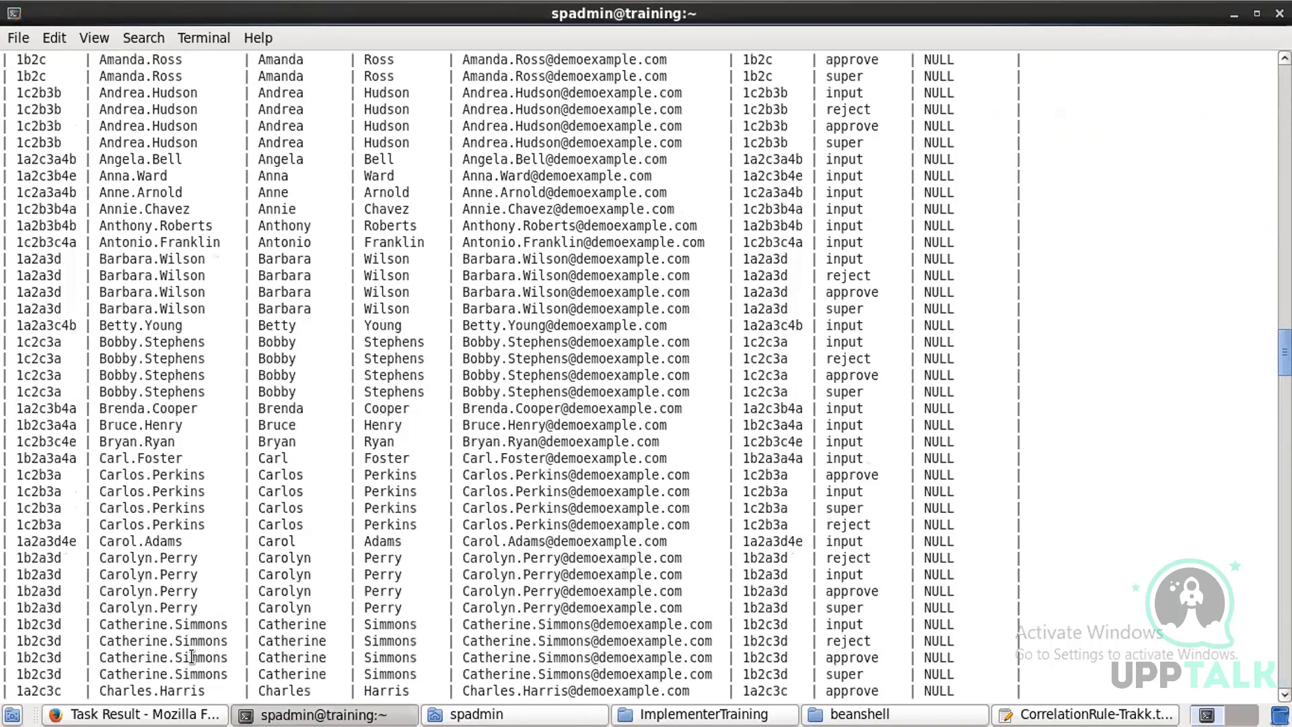
scroll(192, 656, "down", 20)
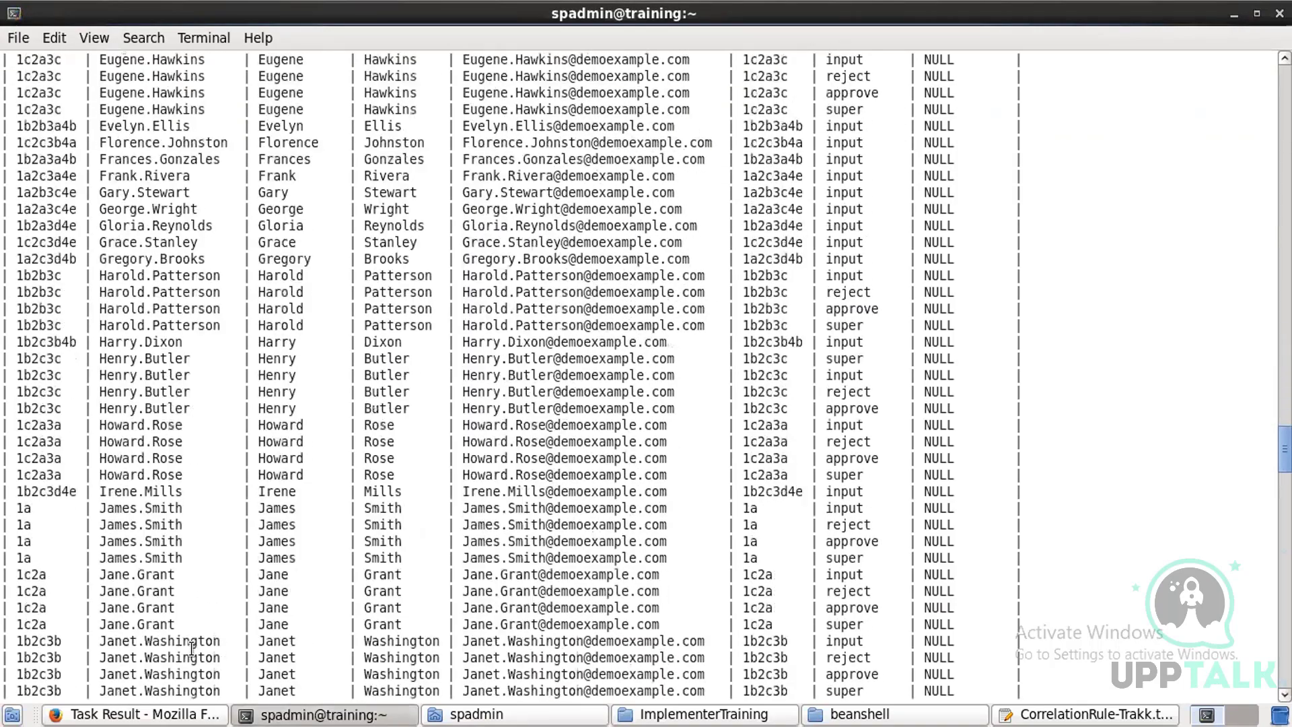
scroll(191, 648, "down", 20)
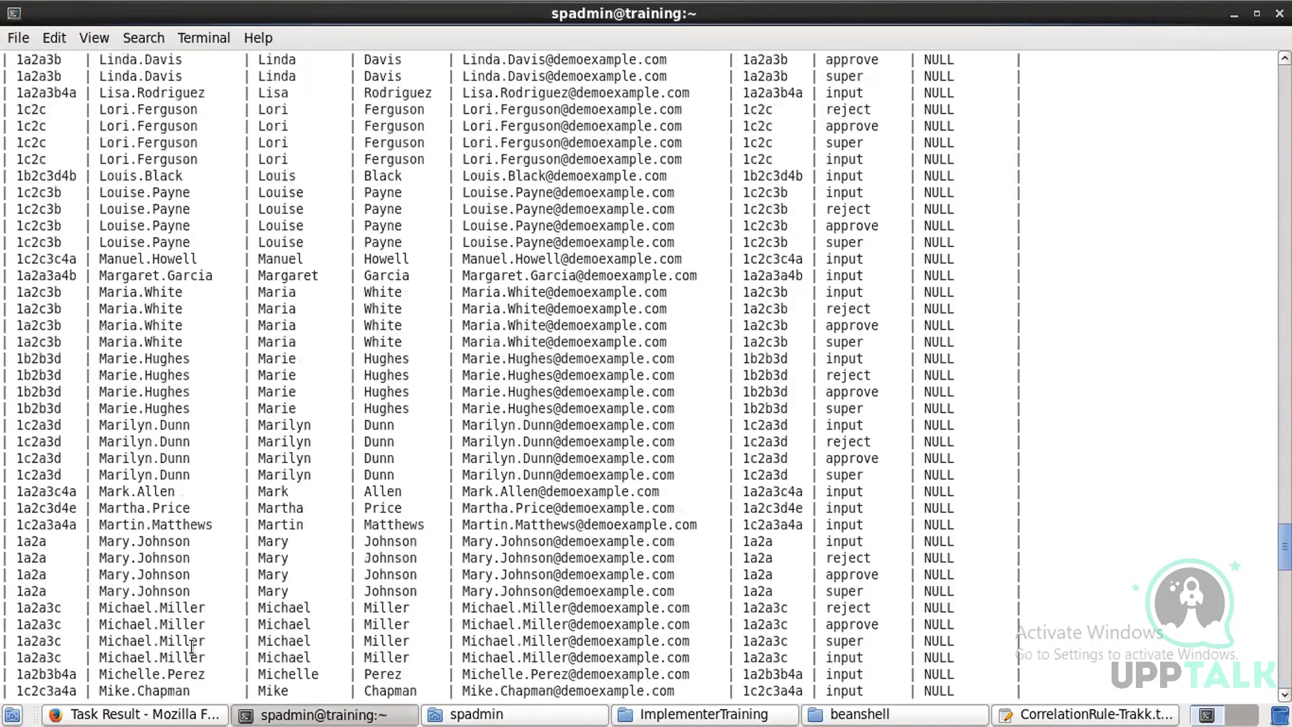
scroll(192, 648, "down", 20)
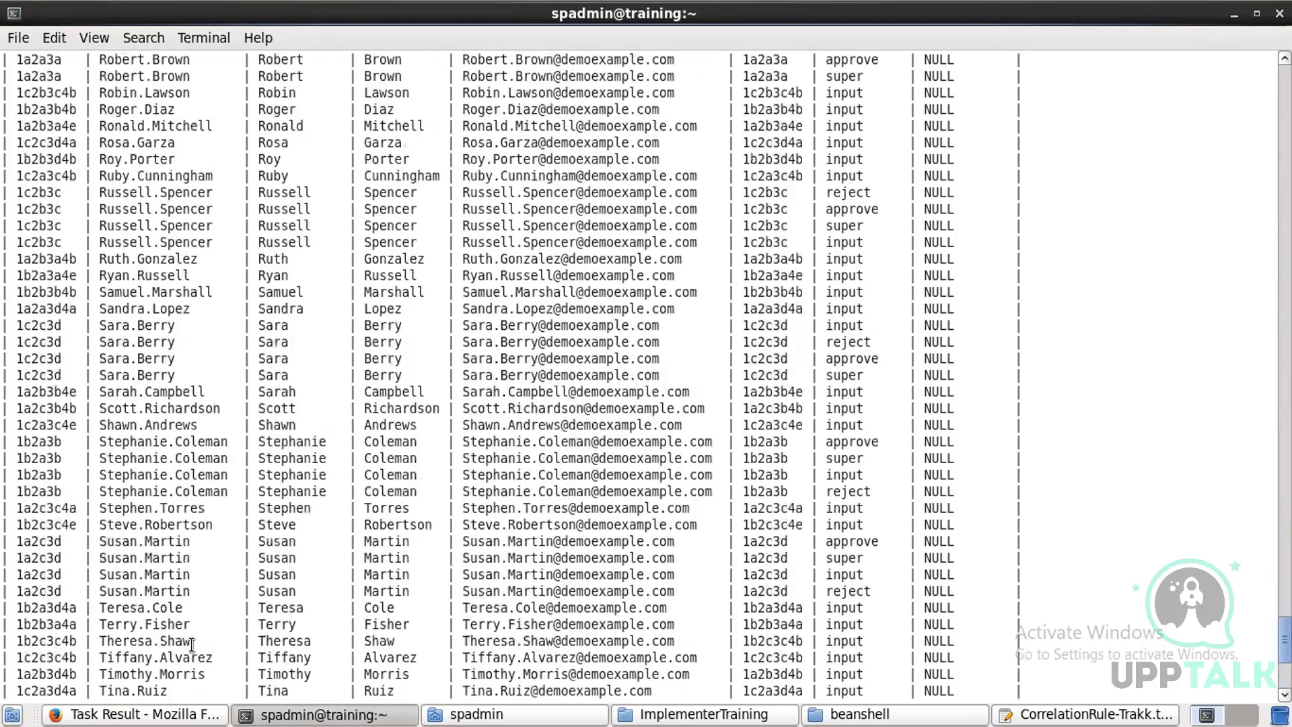
scroll(192, 645, "down", 7)
scroll(11, 649, "up", 5)
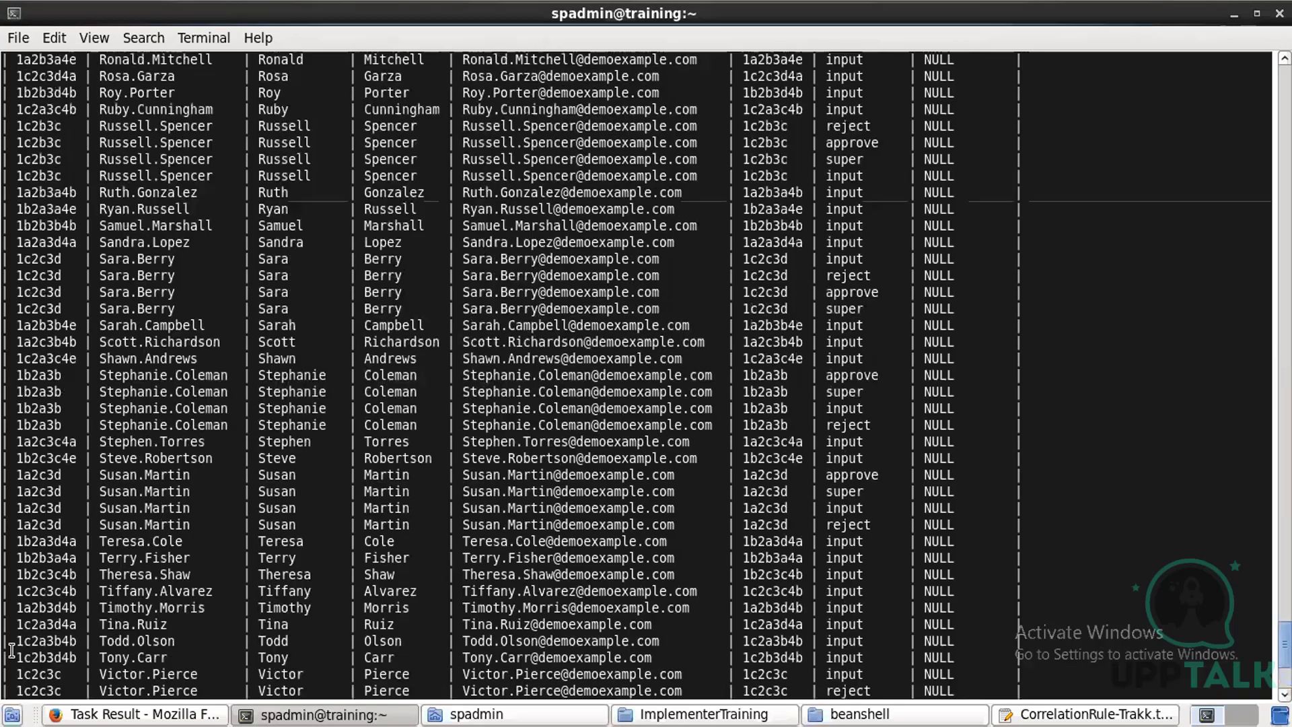
left_click_drag(5, 424, 57, 677)
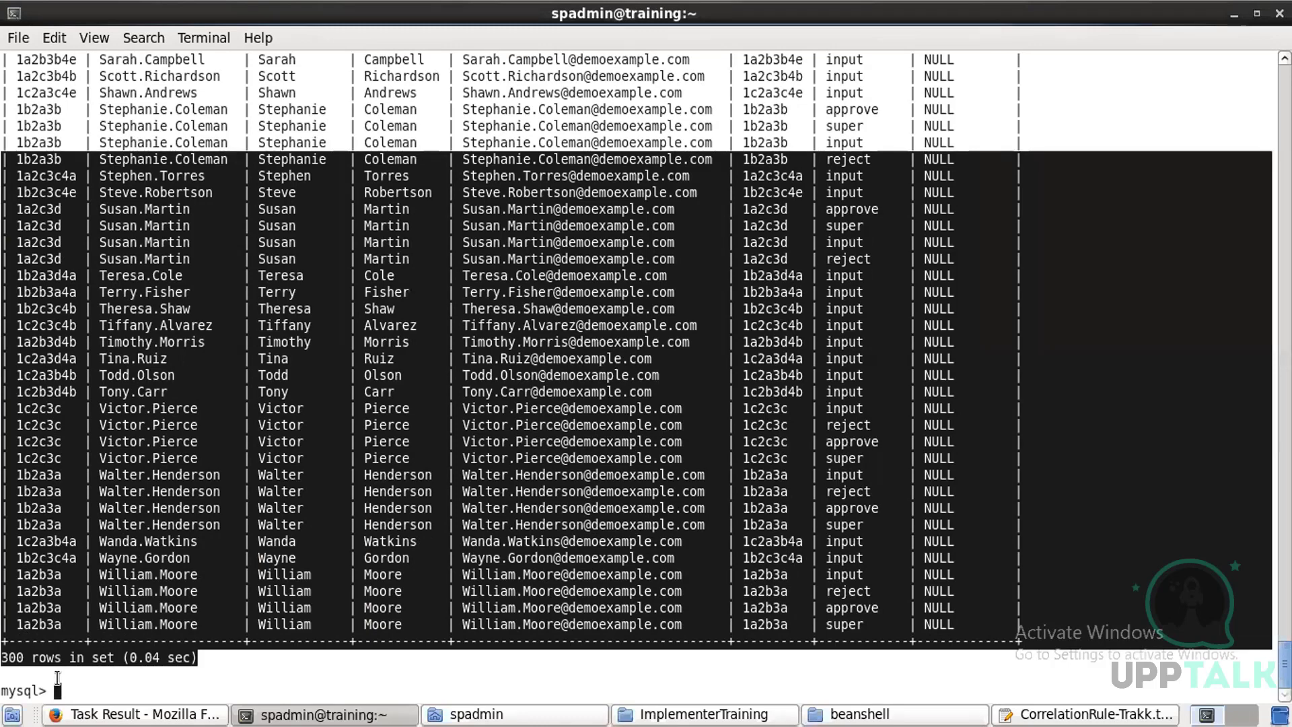
double_click(12, 657)
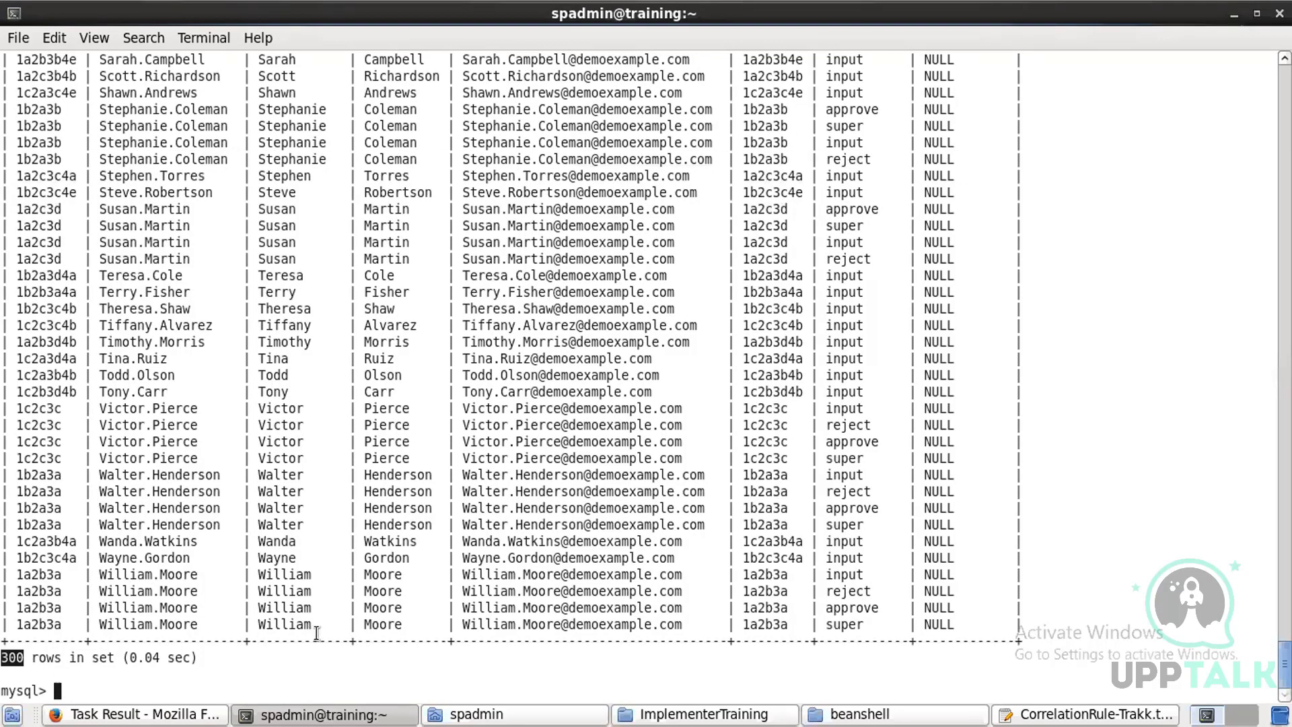
key("alt+Tab")
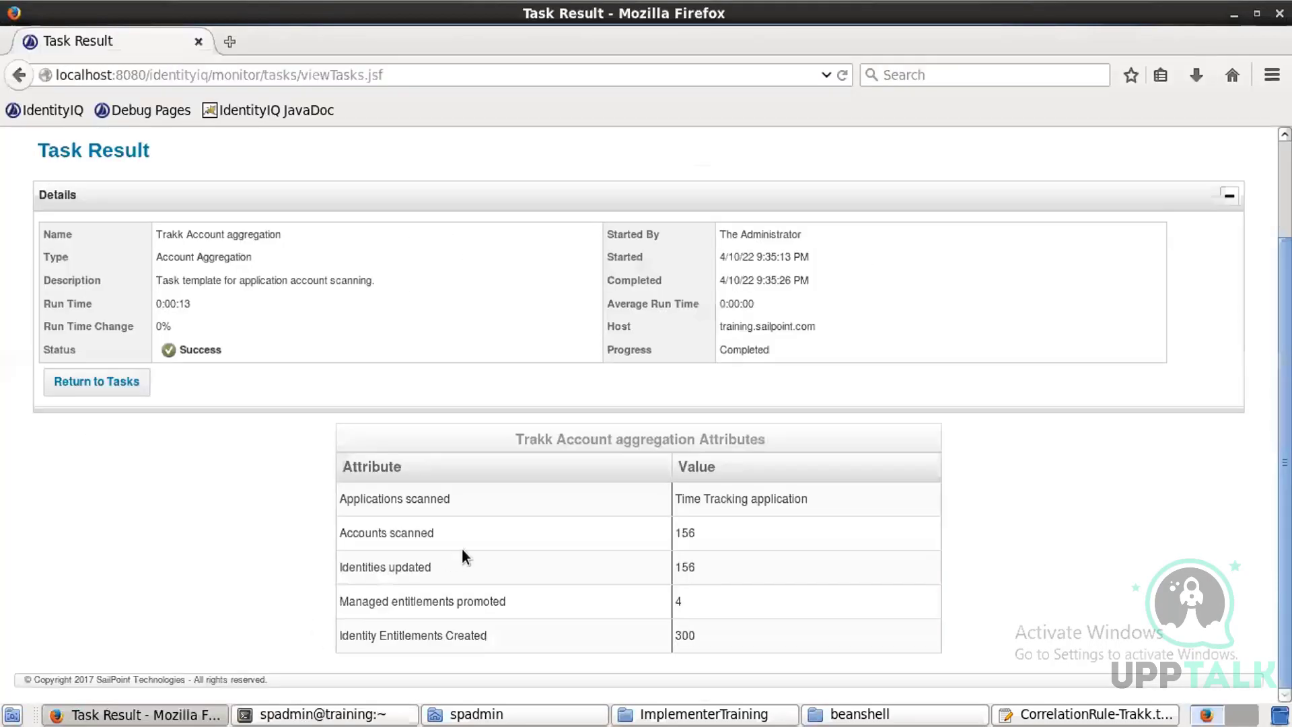